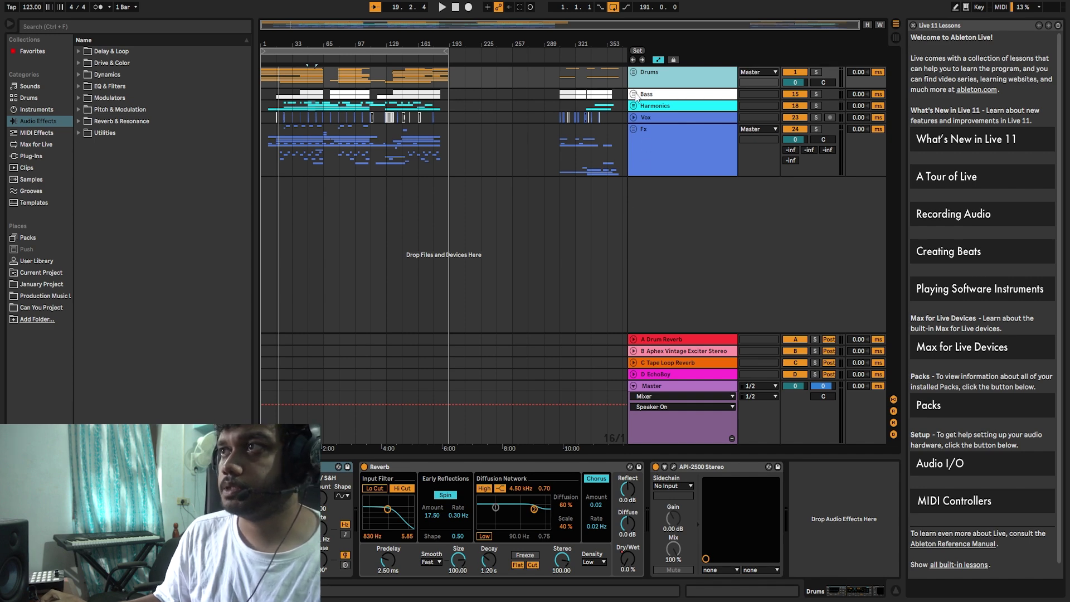
# Unfold and refold the Drums, Harmonics, Vox and Fx groups to look over how the project is organised
pyautogui.click(634, 72)
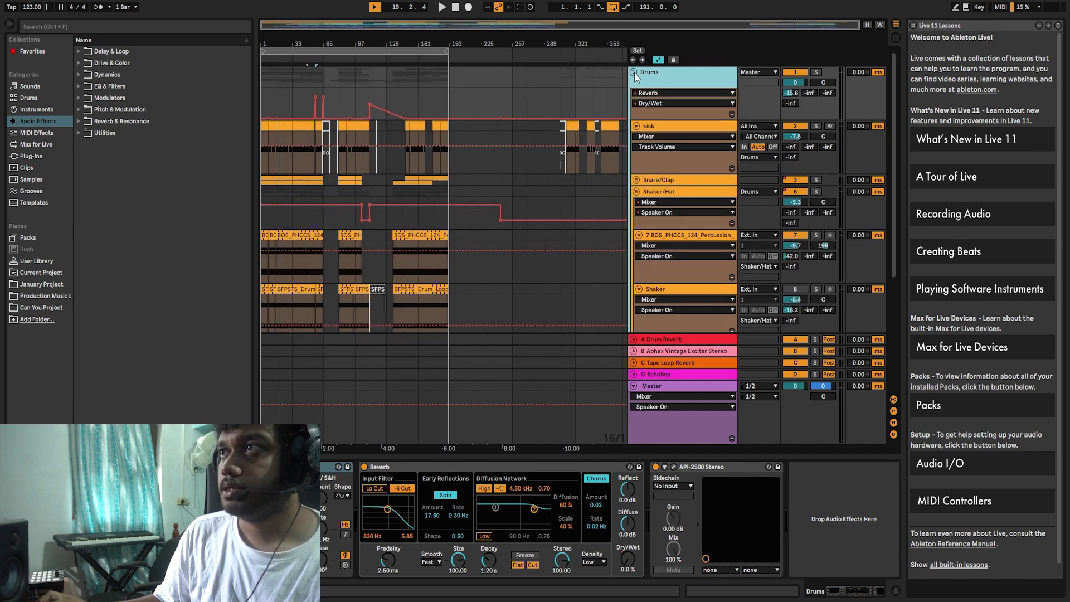
pyautogui.click(633, 73)
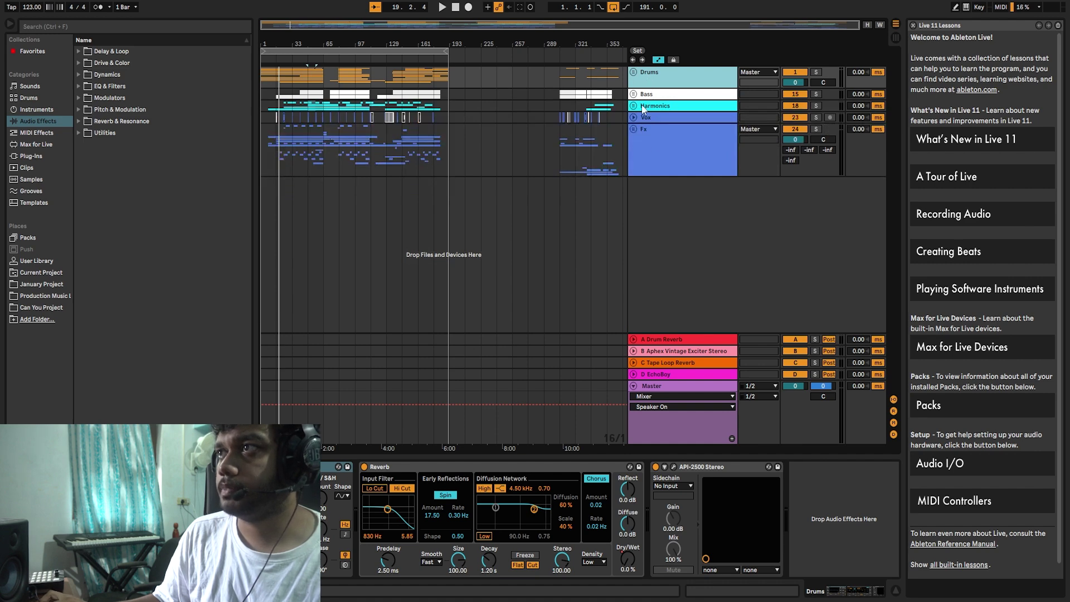
pyautogui.click(634, 72)
pyautogui.click(634, 72)
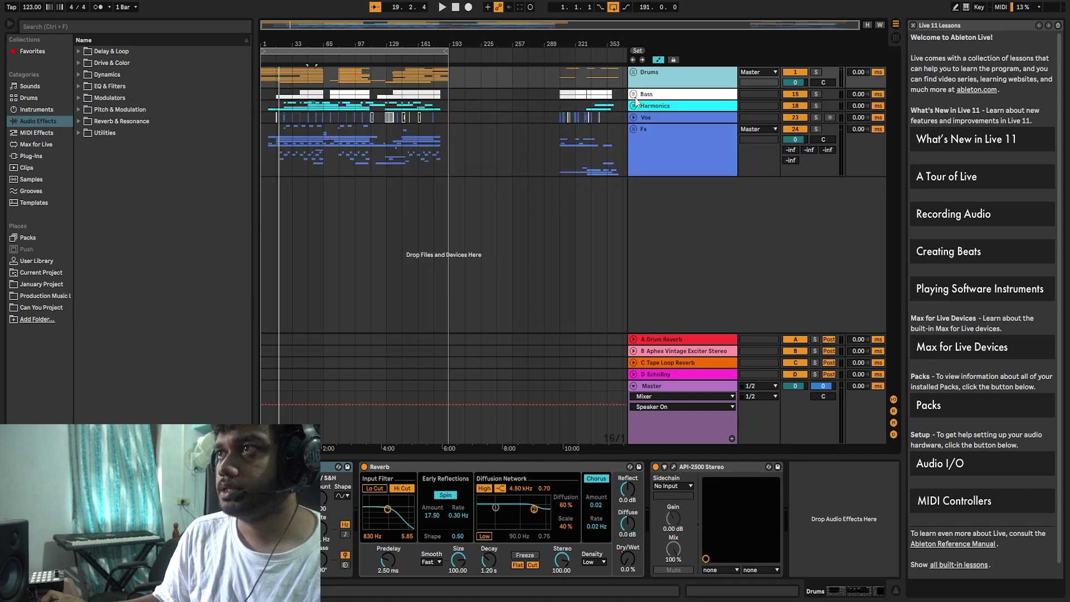
pyautogui.click(634, 107)
pyautogui.click(634, 107)
pyautogui.click(635, 108)
pyautogui.click(633, 107)
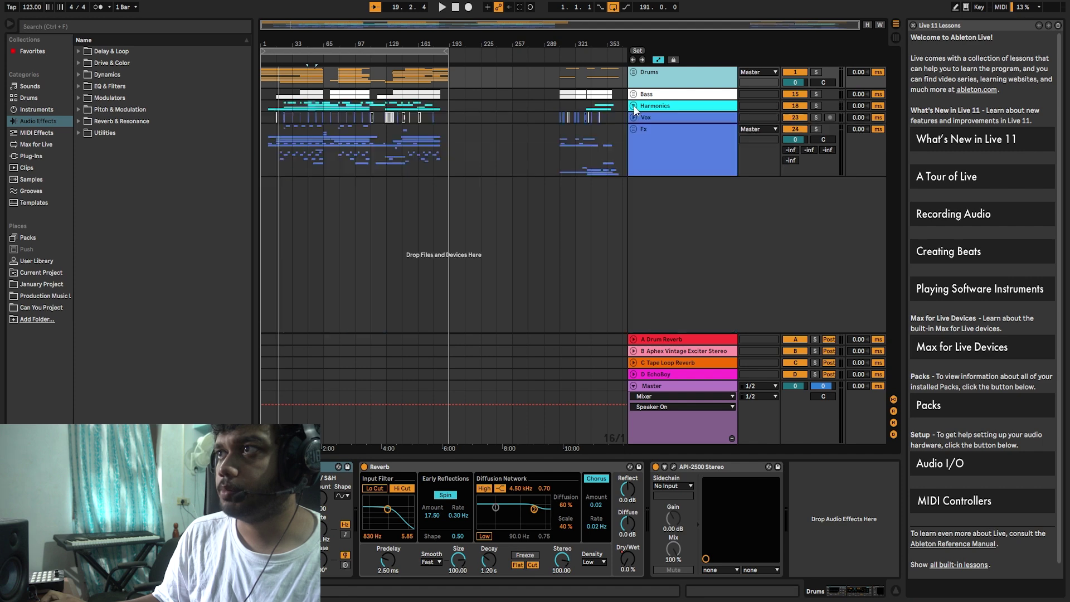
pyautogui.click(634, 117)
pyautogui.click(635, 118)
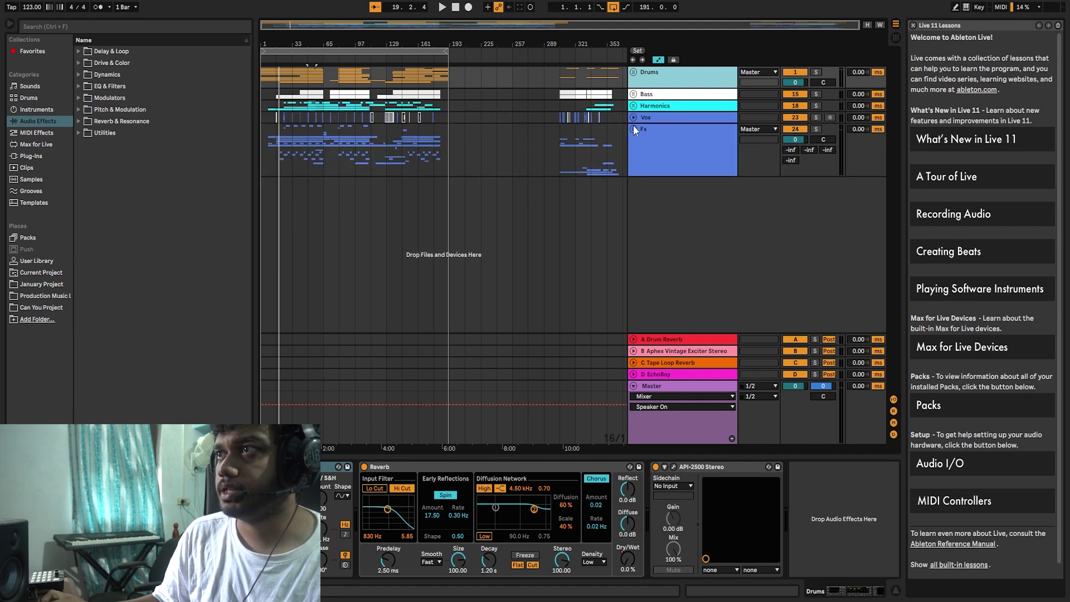
pyautogui.click(633, 126)
pyautogui.click(633, 126)
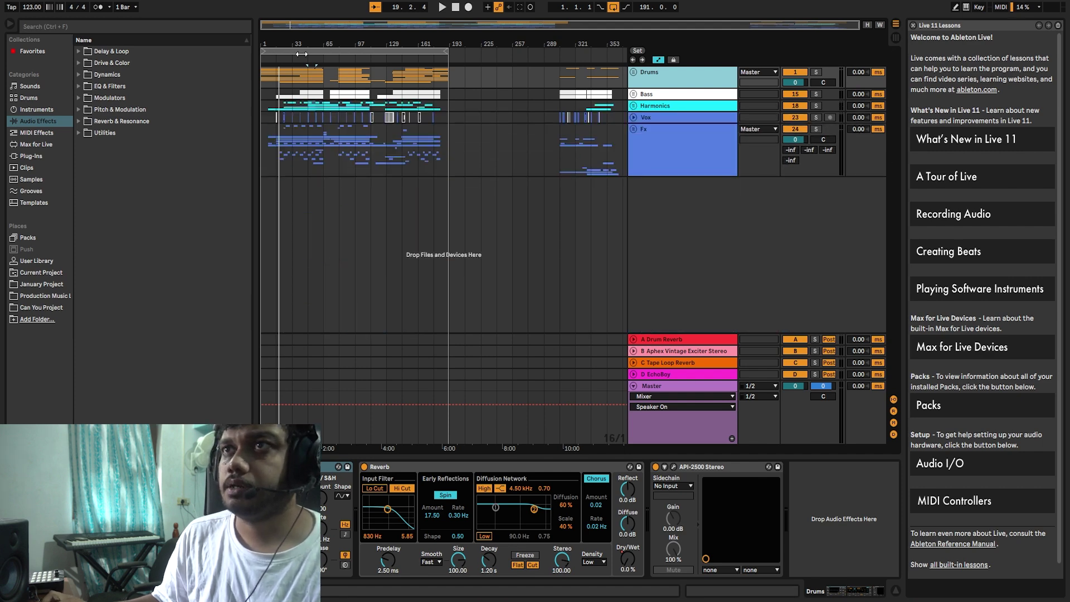
# Play the arrangement from shortly before bar 81 and stop playback at about bar 97
pyautogui.moveTo(297, 44); pyautogui.dragTo(358, 96)
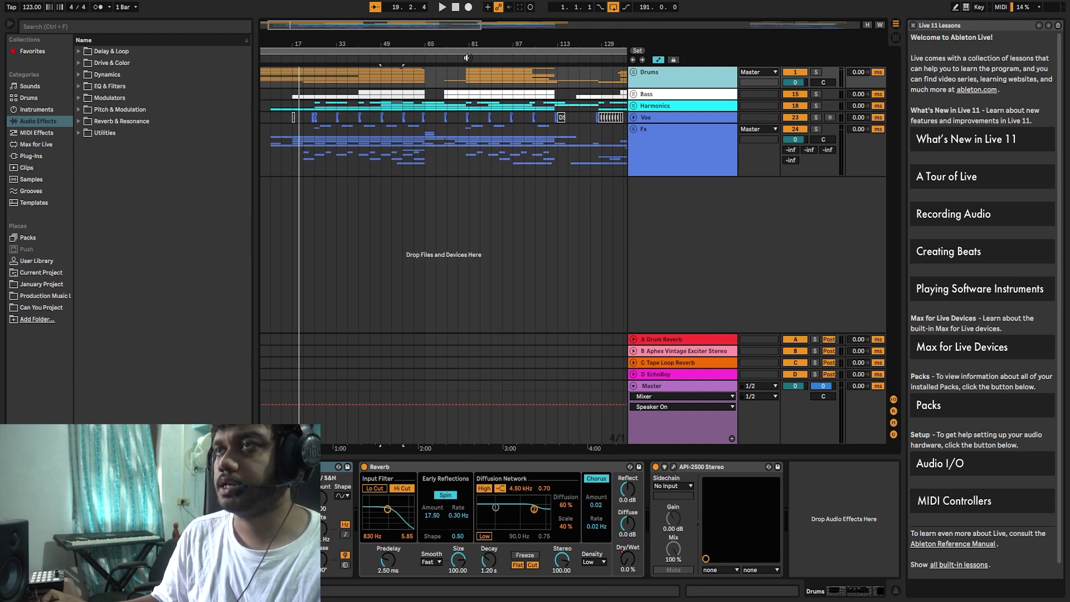
pyautogui.moveTo(482, 42); pyautogui.dragTo(423, 34)
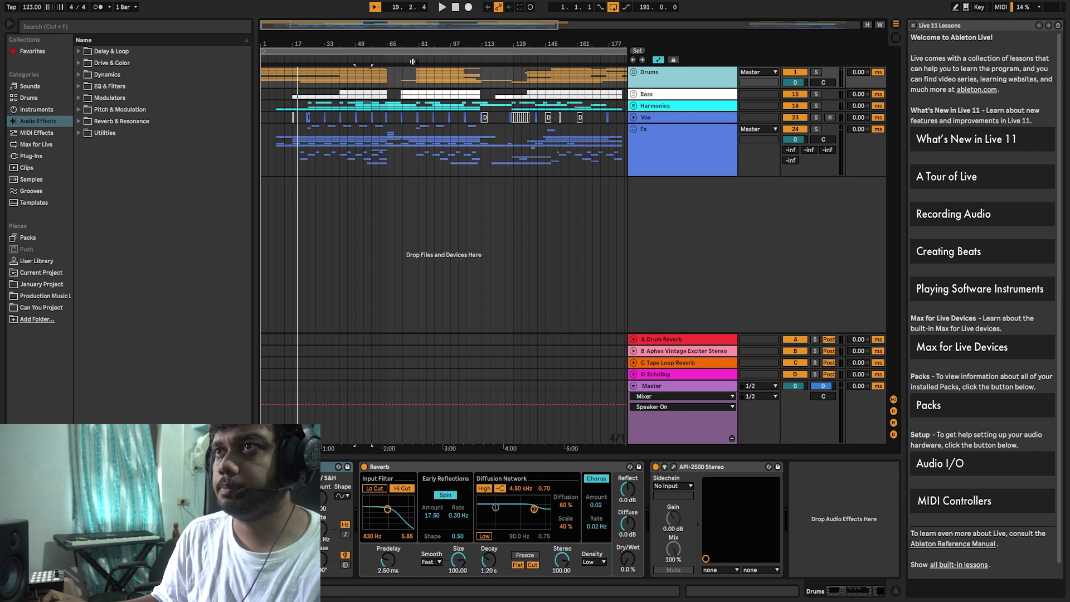
pyautogui.click(412, 60)
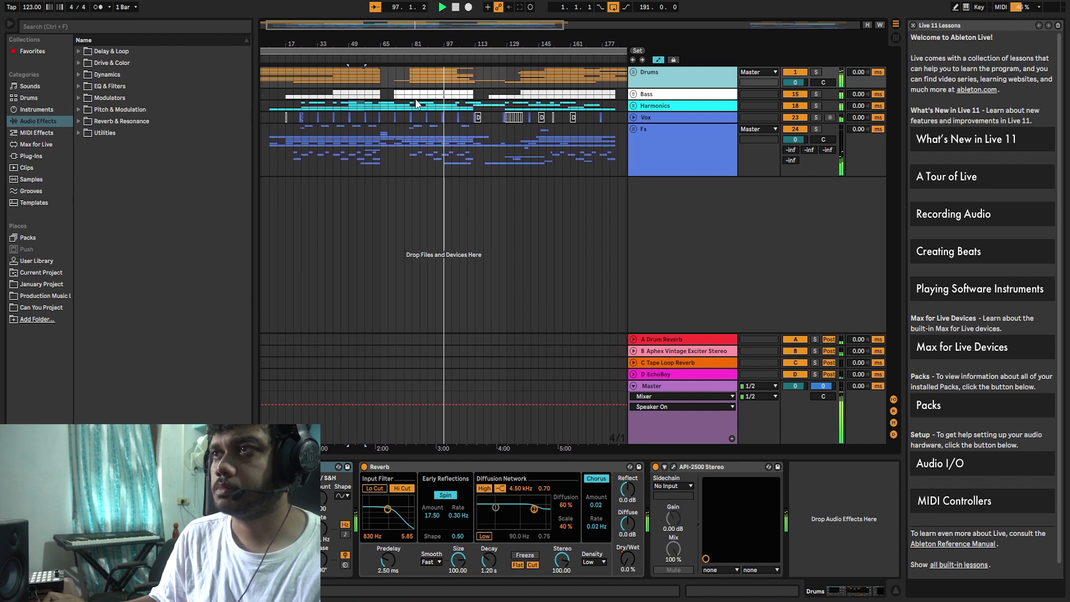
pyautogui.press('space')
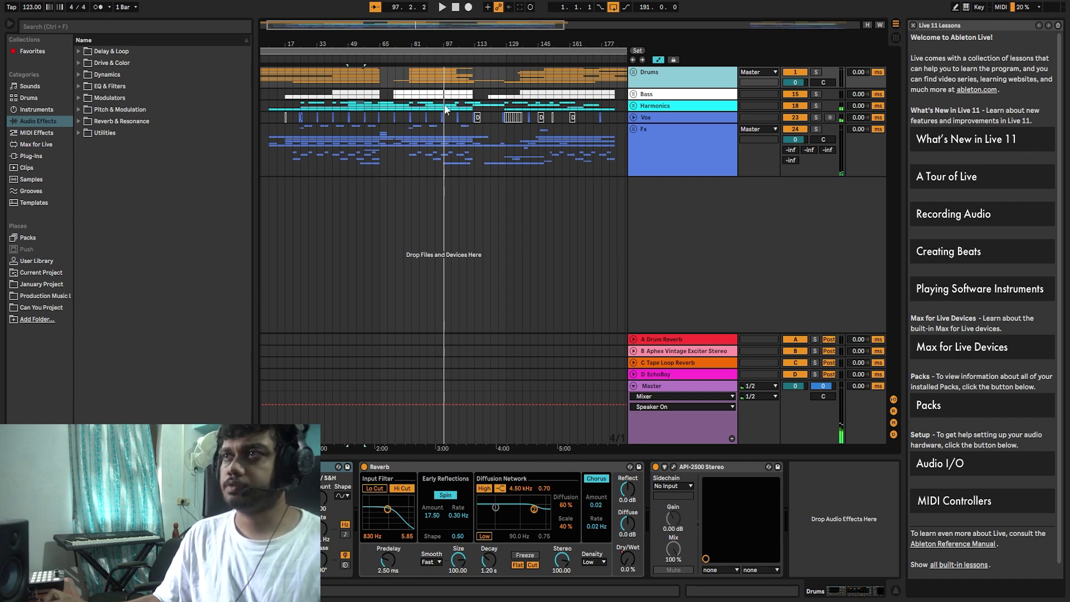
# Unfold the Drums group's tracks and view the API-2500 Stereo compressor settings on that group
pyautogui.click(633, 73)
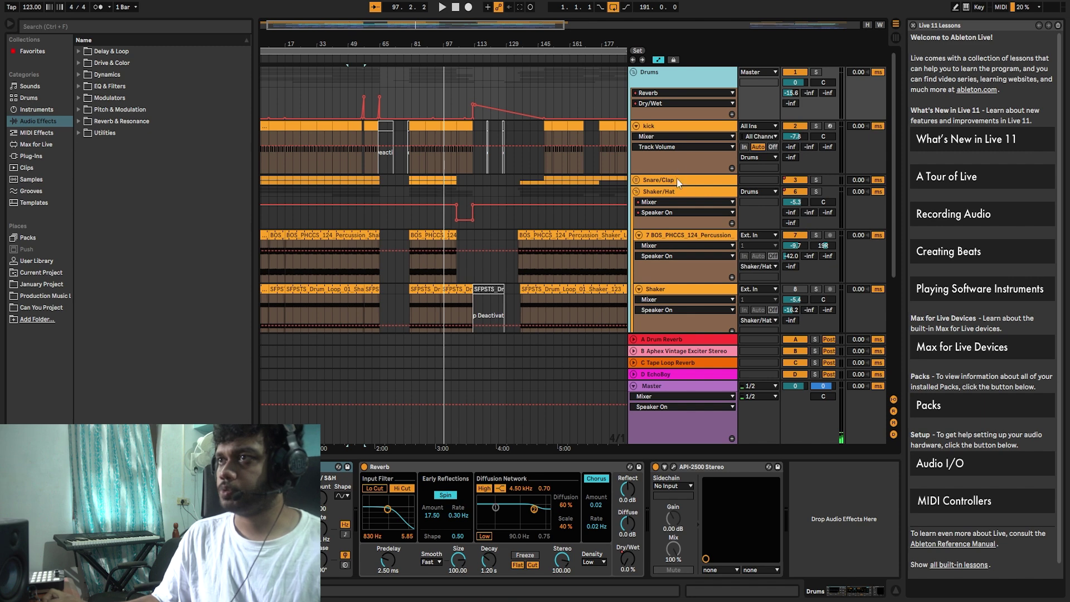
pyautogui.click(636, 126)
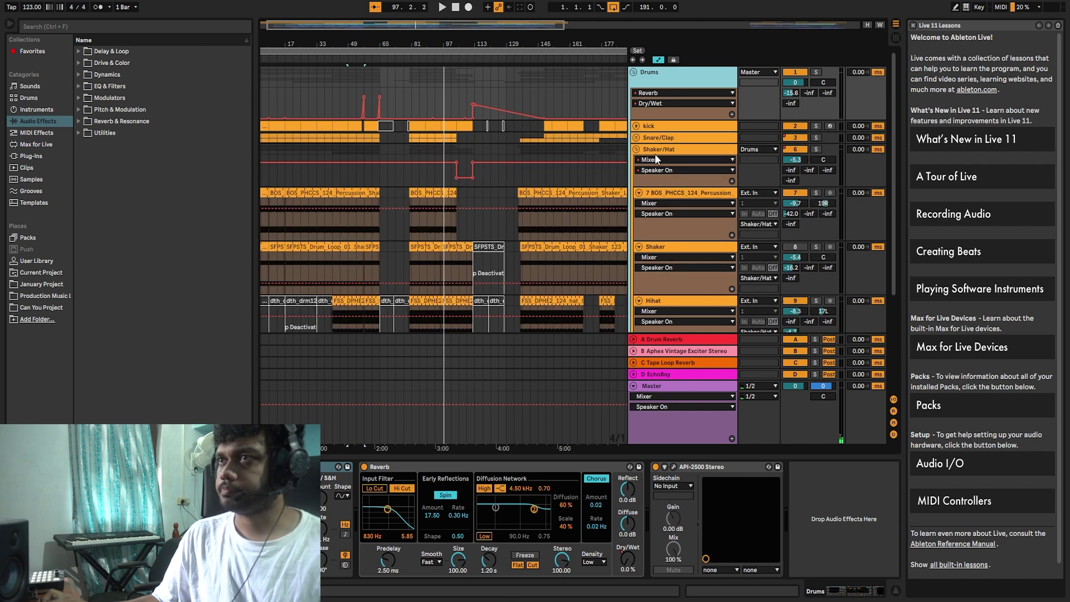
pyautogui.click(634, 73)
pyautogui.click(636, 73)
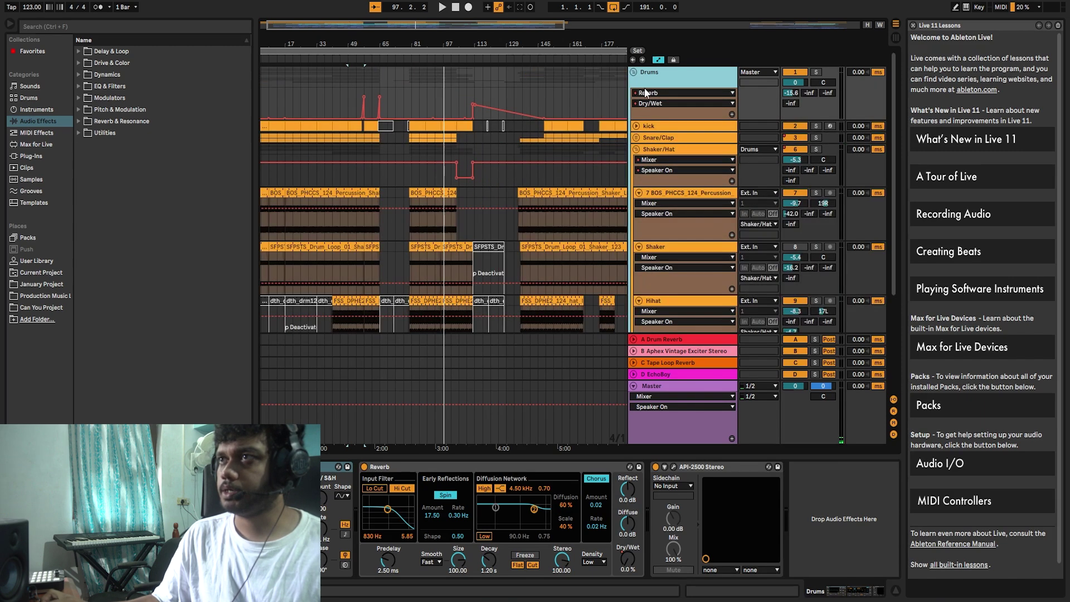
pyautogui.click(636, 138)
pyautogui.click(637, 138)
pyautogui.click(636, 126)
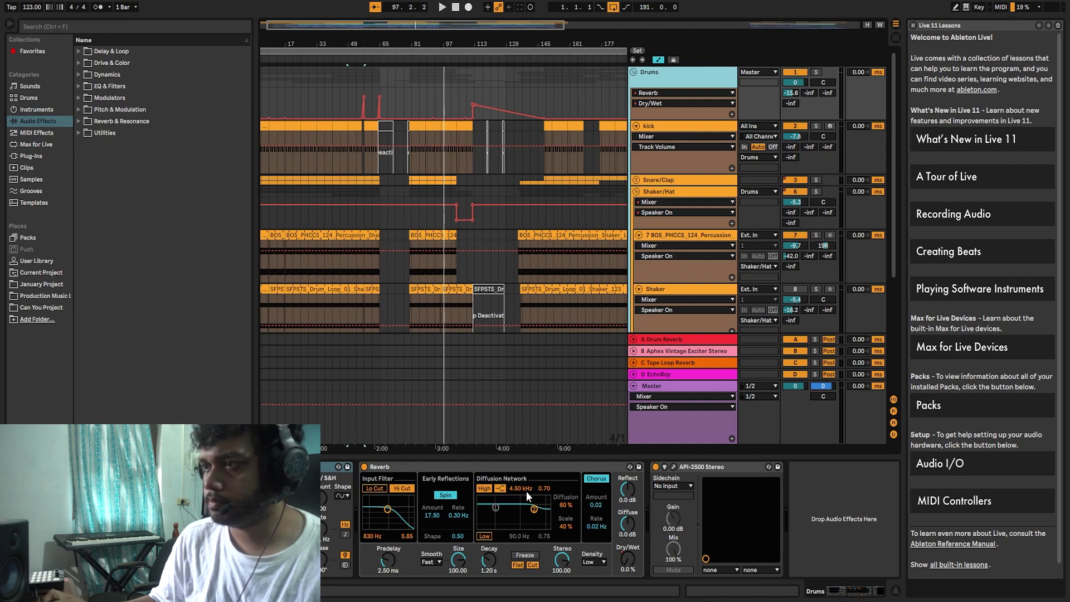
pyautogui.click(673, 468)
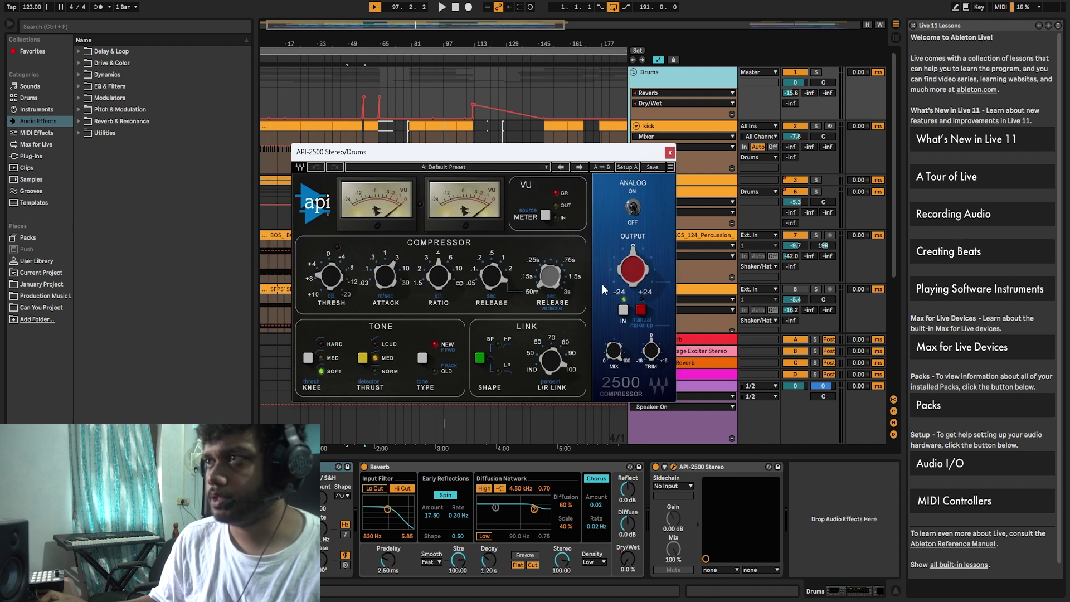
pyautogui.click(670, 152)
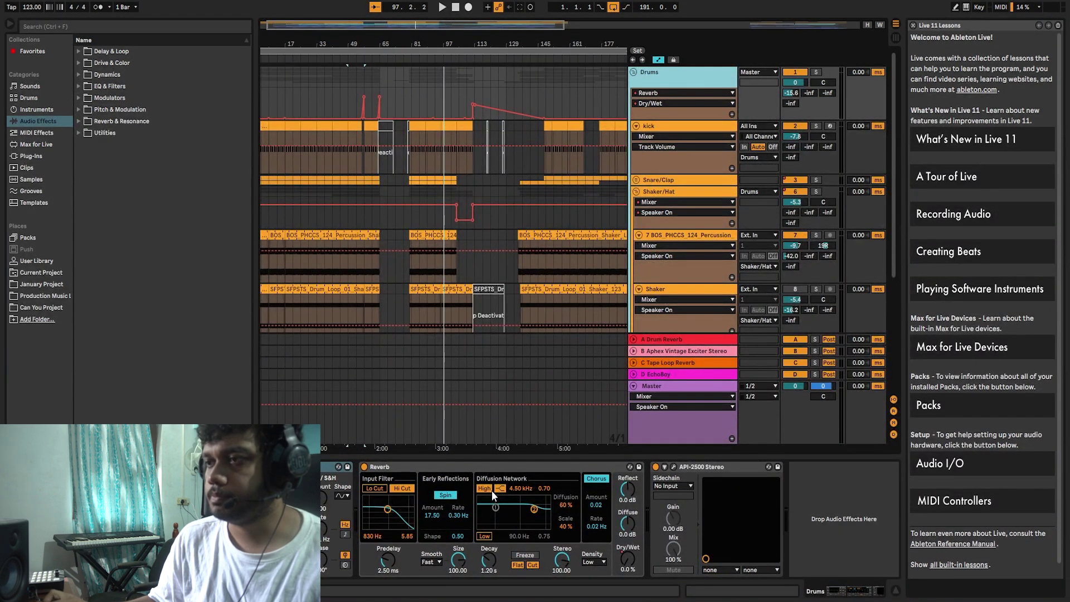
# View the Pro-Q 3 equalizer curve in the kick track's device chain
pyautogui.click(653, 161)
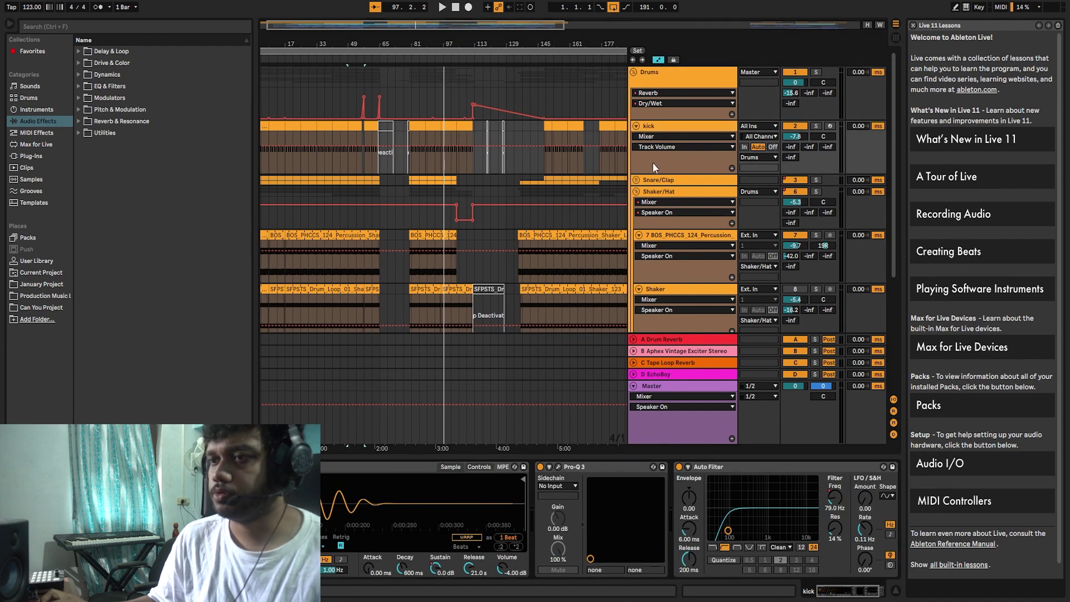
pyautogui.hscroll(3, 523, 475)
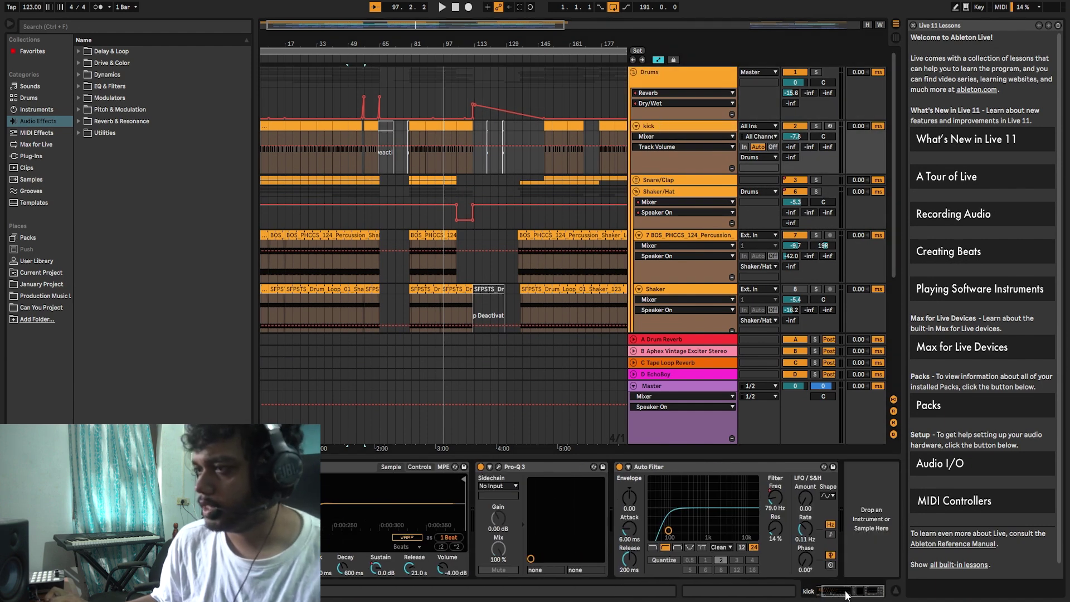
pyautogui.click(499, 467)
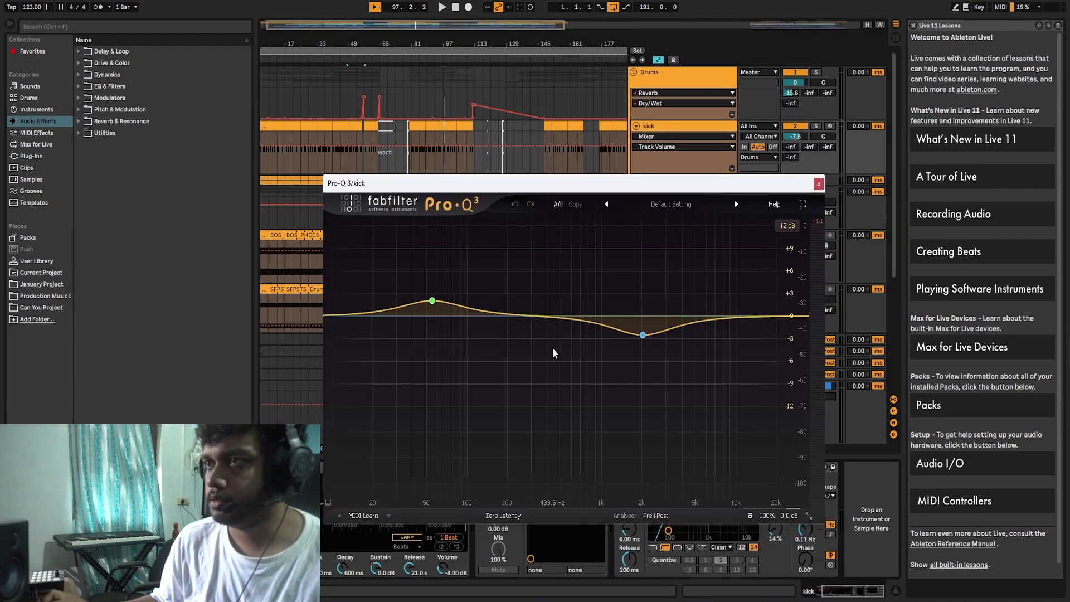
pyautogui.click(819, 184)
# Solo the kick track, audition it from about bar 33 and examine the boost and cut bands in its Pro-Q 3
pyautogui.click(816, 126)
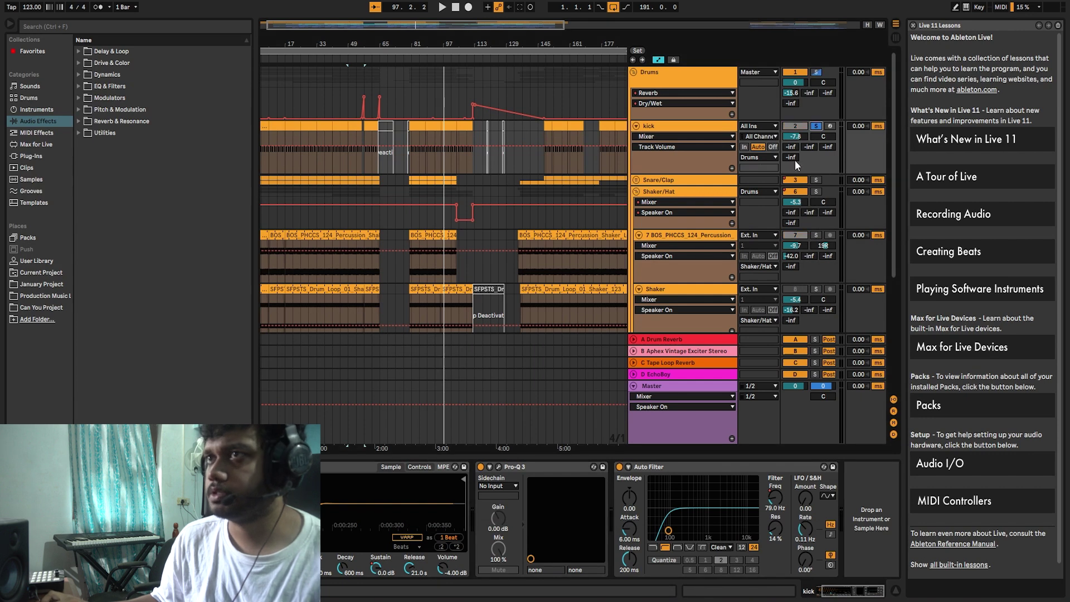
pyautogui.click(328, 52)
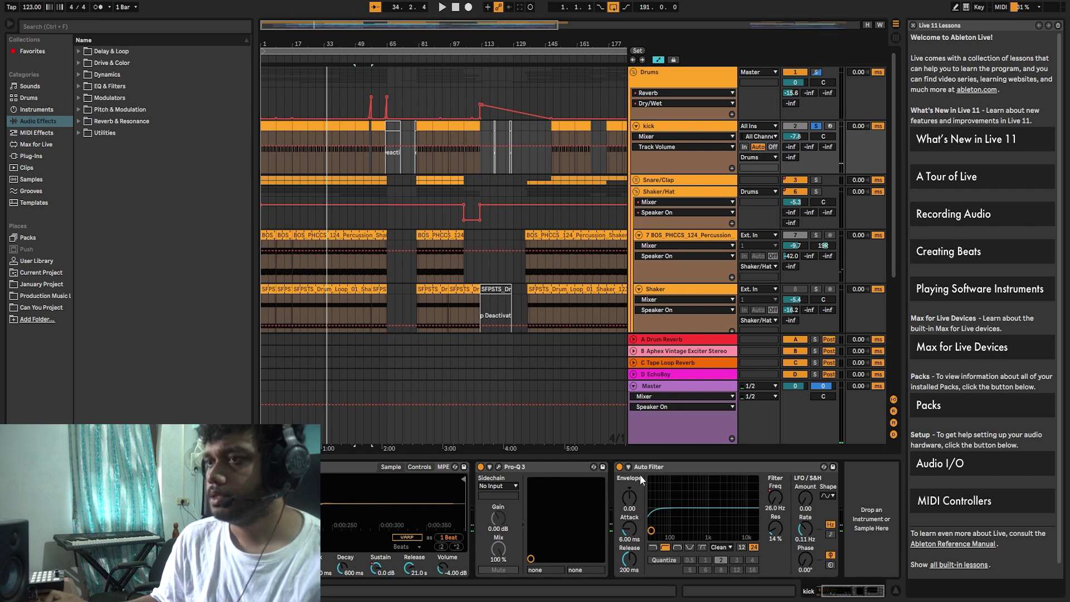
pyautogui.click(499, 467)
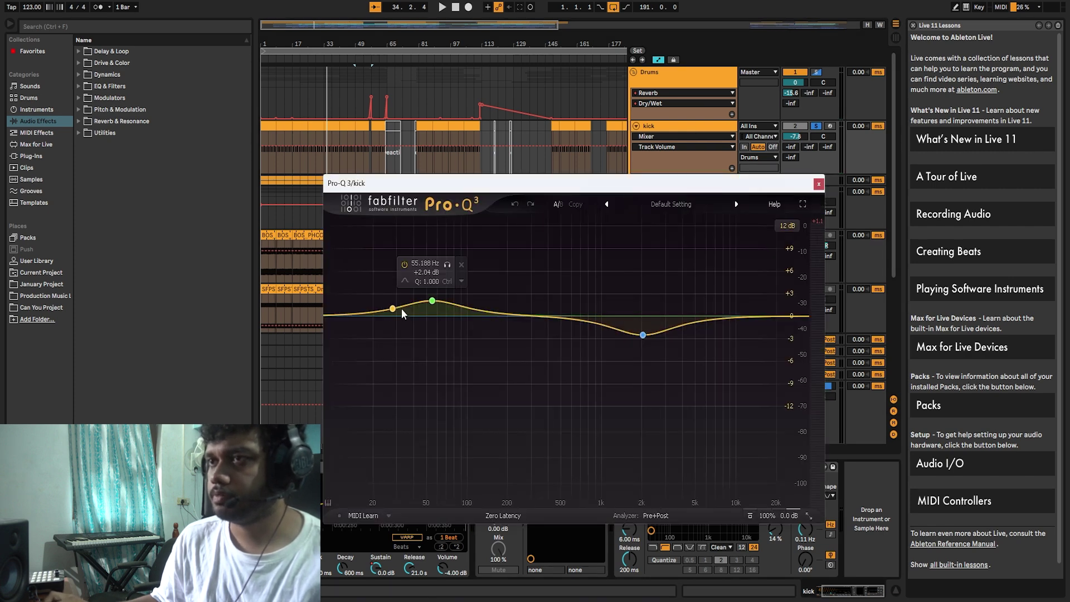
pyautogui.moveTo(647, 328)
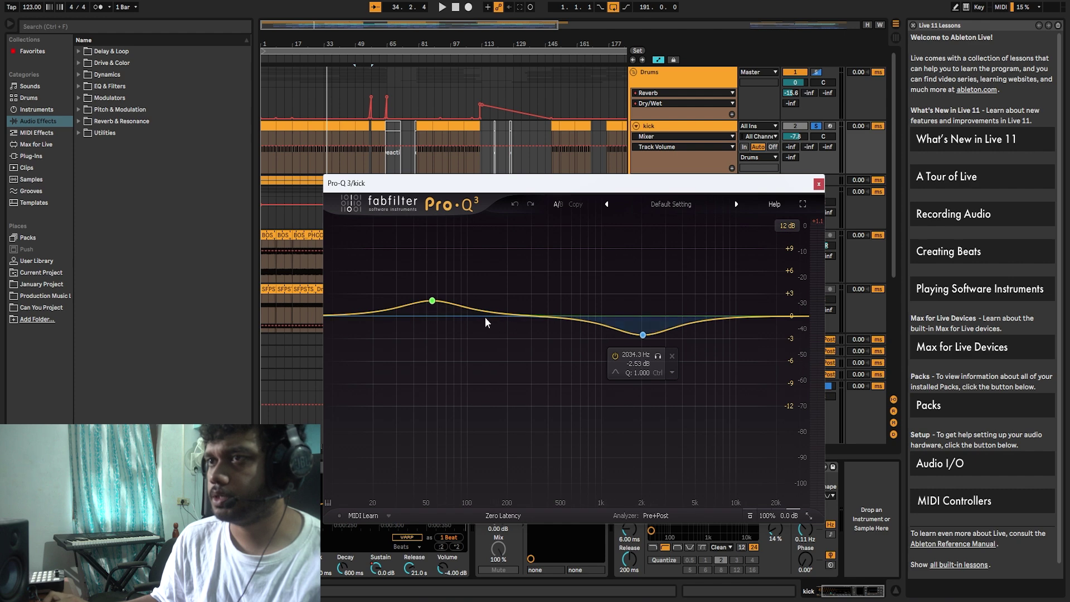
pyautogui.click(818, 184)
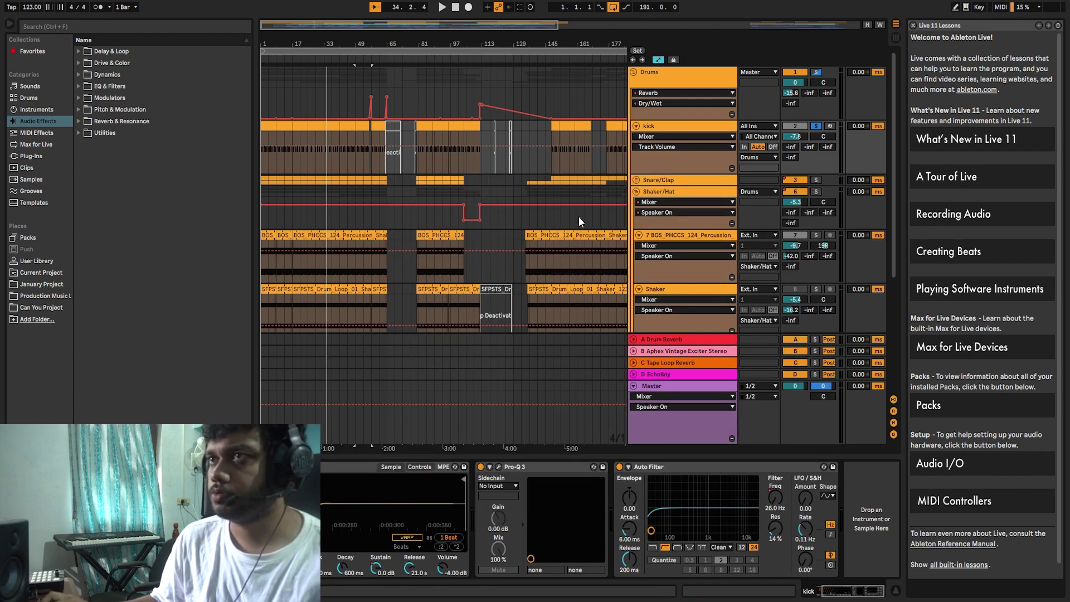
pyautogui.moveTo(372, 44); pyautogui.dragTo(411, 91)
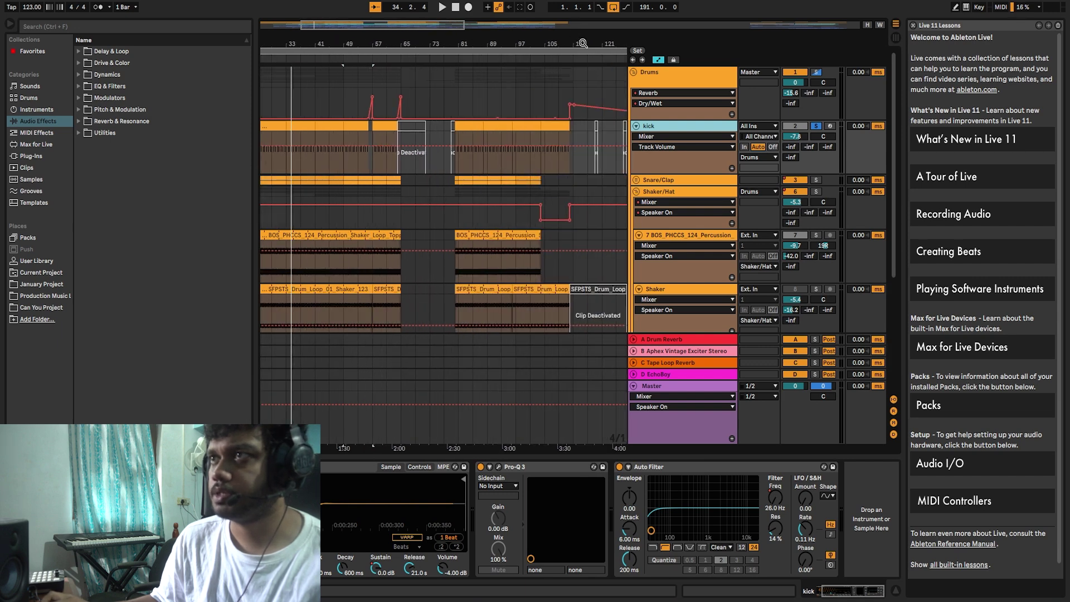
pyautogui.moveTo(582, 43); pyautogui.dragTo(429, 143)
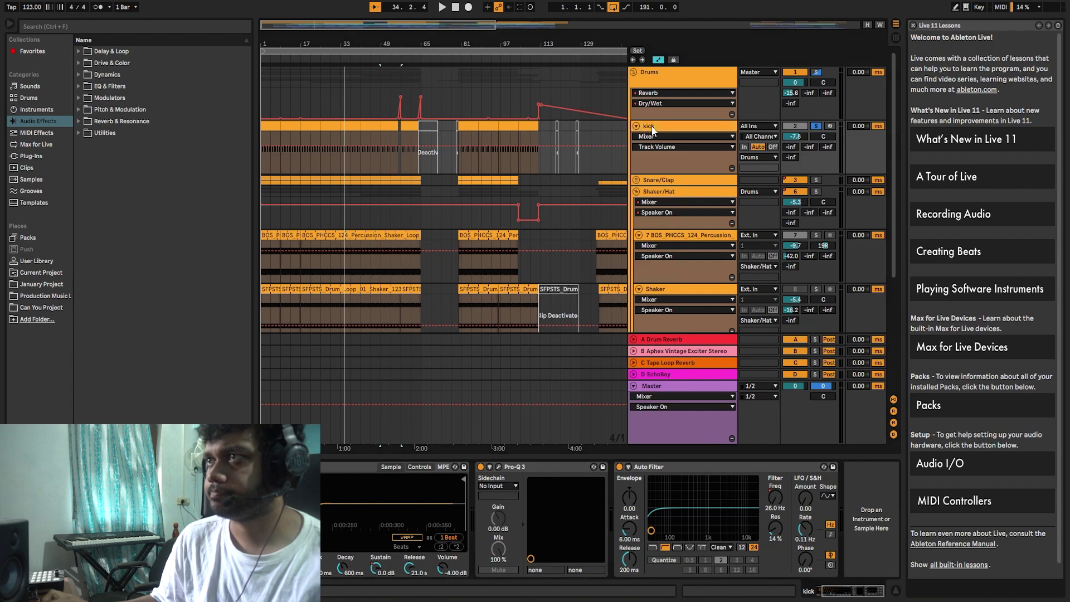
# Unfold the Snare/Clap group and solo it, playing it briefly from about bar 33
pyautogui.click(636, 180)
pyautogui.click(660, 178)
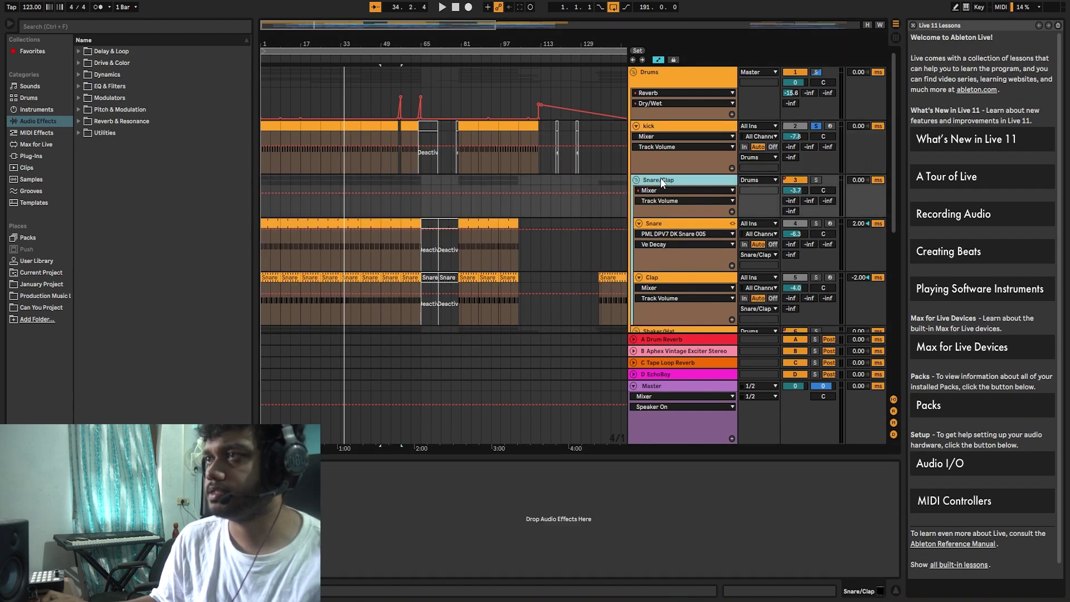
pyautogui.click(701, 225)
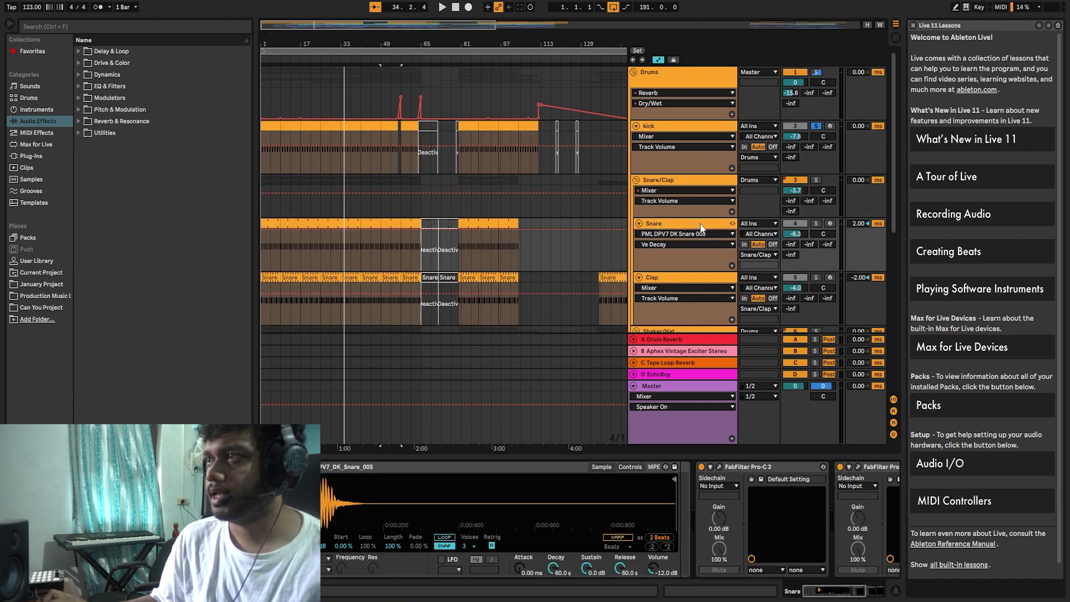
pyautogui.click(815, 180)
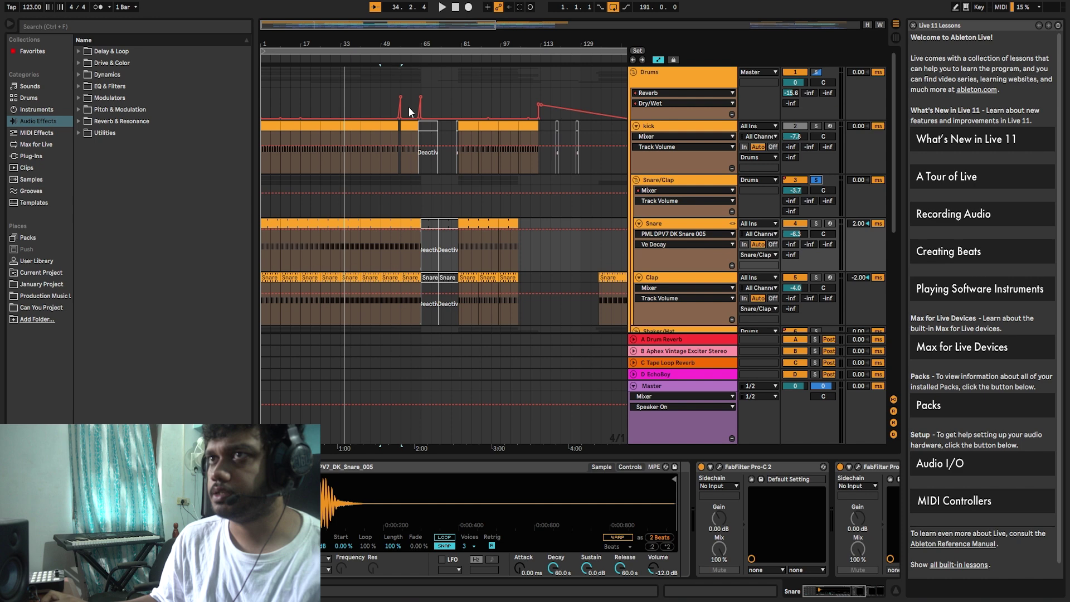
pyautogui.click(342, 61)
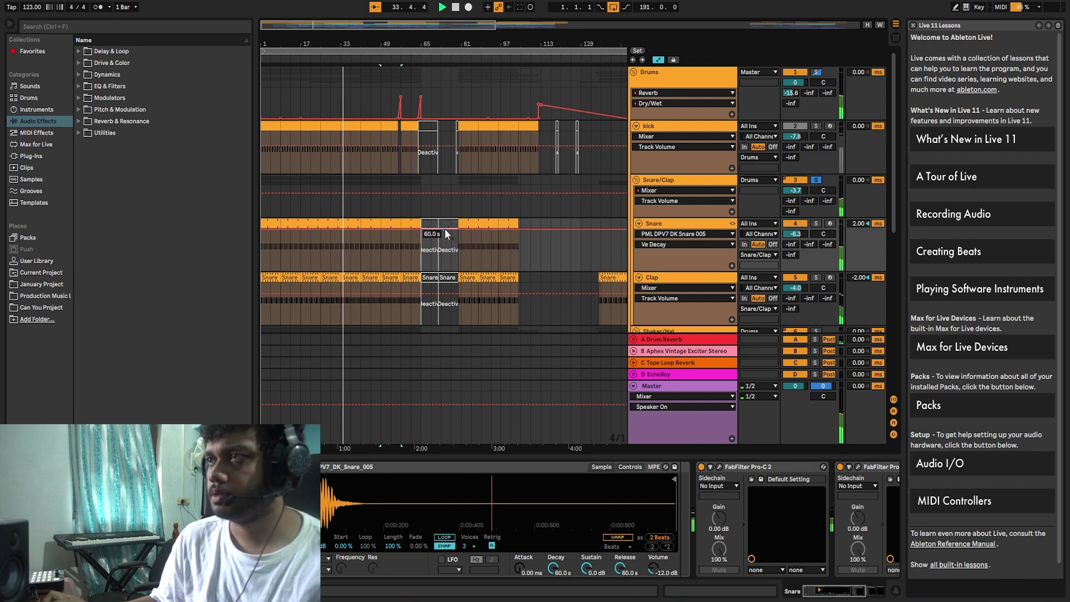
pyautogui.press('space')
# View the Scheps 73 Stereo preamp and EQ settings on the Snare/Clap group
pyautogui.click(685, 180)
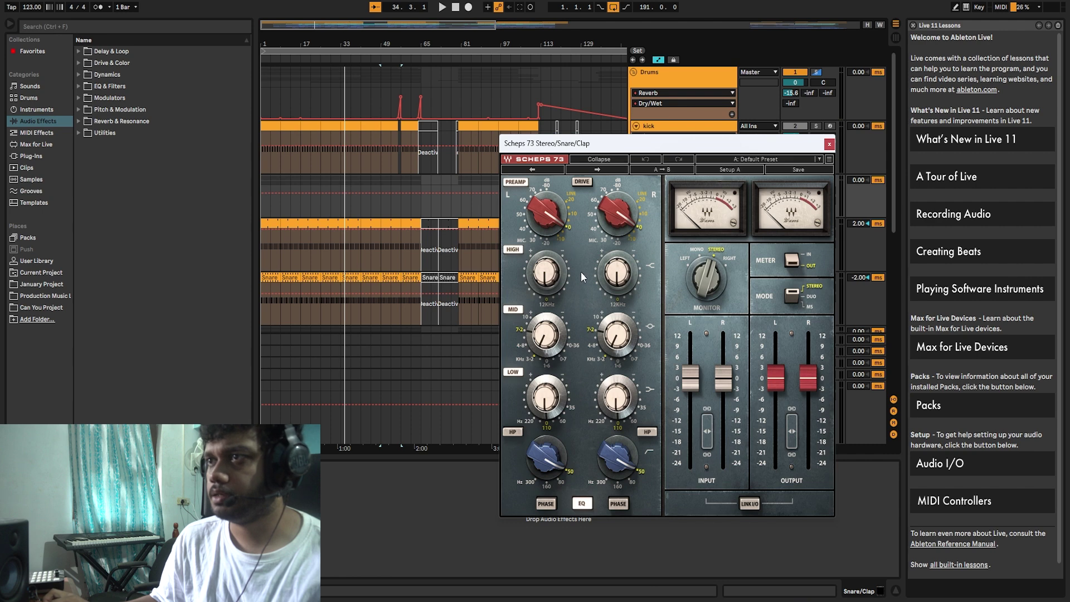
pyautogui.moveTo(596, 144); pyautogui.dragTo(628, 136)
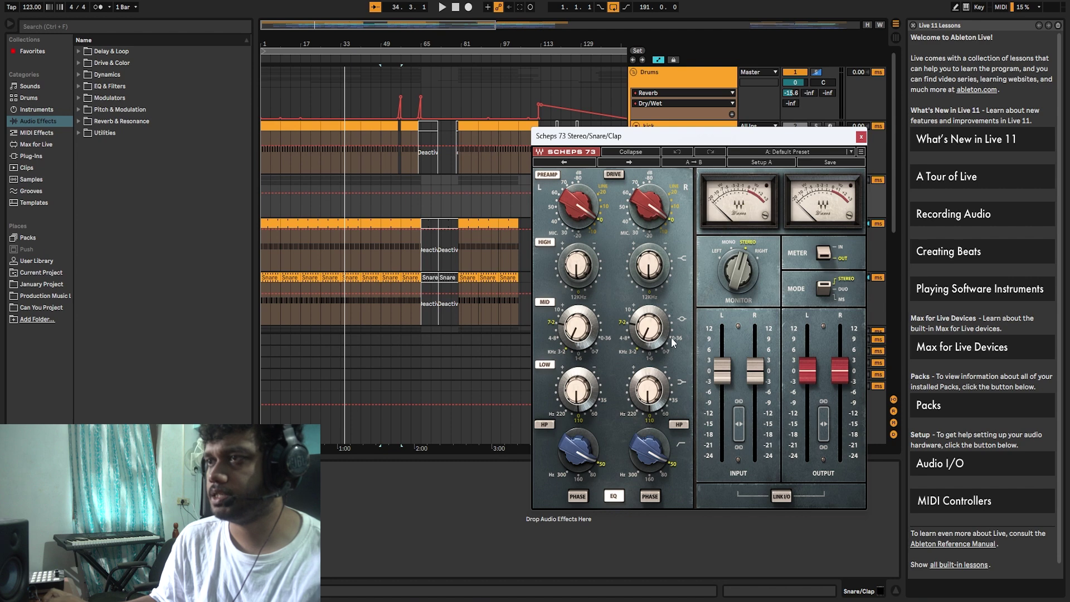
pyautogui.click(861, 136)
# Open the FabFilter Pro-C 2 compressor on the Snare track to view its settings
pyautogui.click(653, 225)
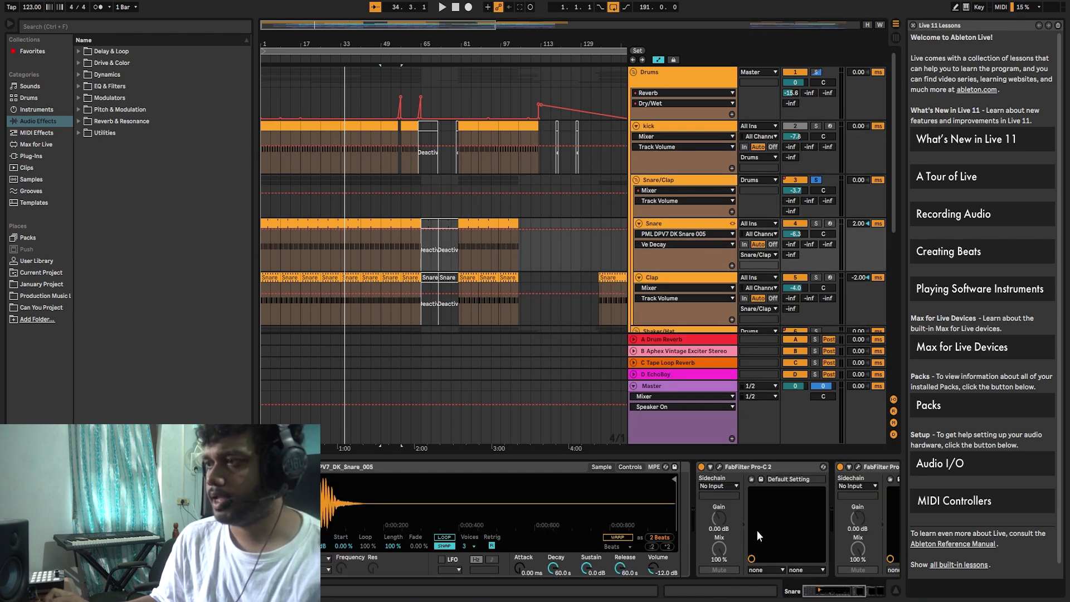
pyautogui.moveTo(838, 590); pyautogui.dragTo(856, 590)
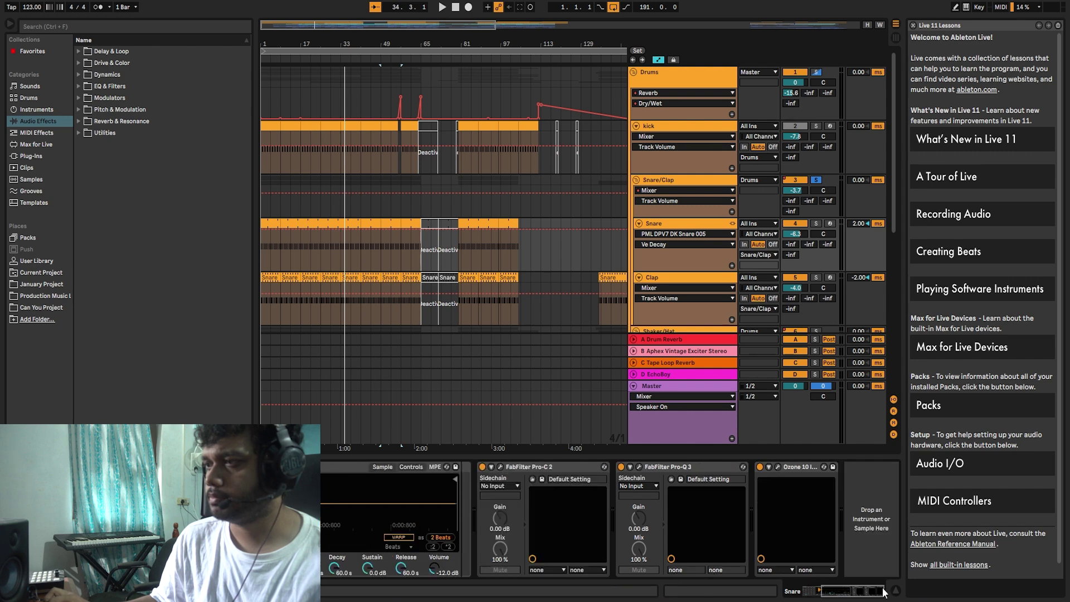
pyautogui.click(500, 468)
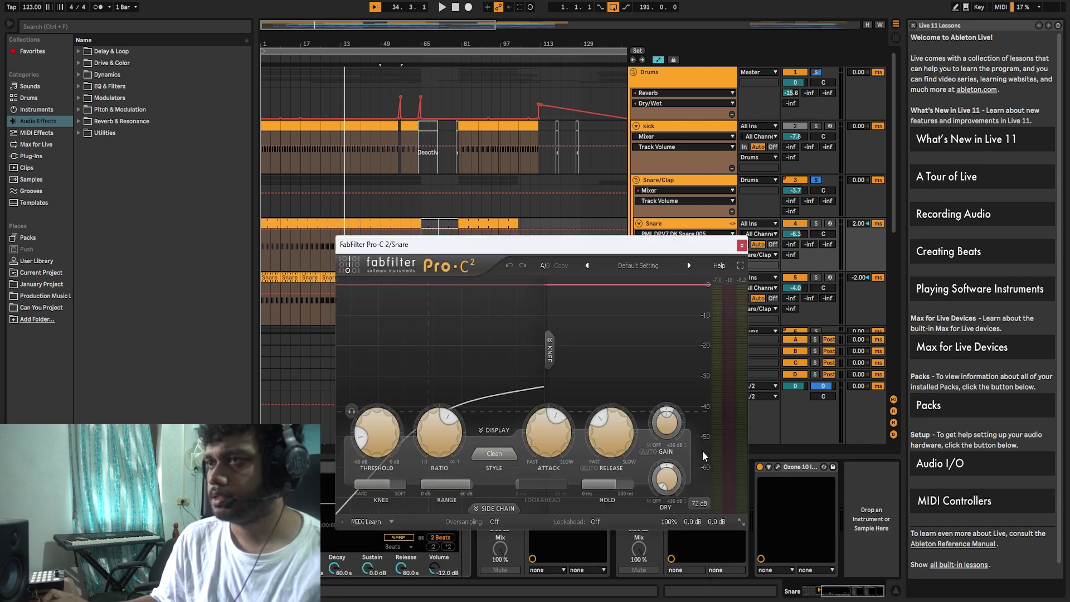
# View the Pro-Q 3 equalizer and Ozone 10 Imager settings on the Snare track
pyautogui.click(742, 244)
pyautogui.click(639, 467)
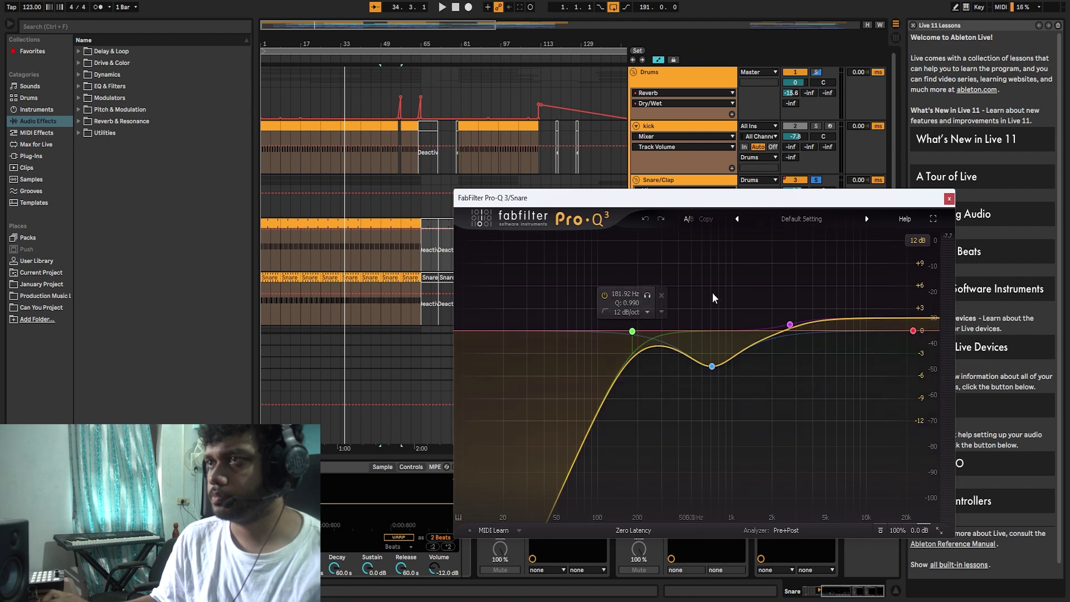
pyautogui.click(948, 199)
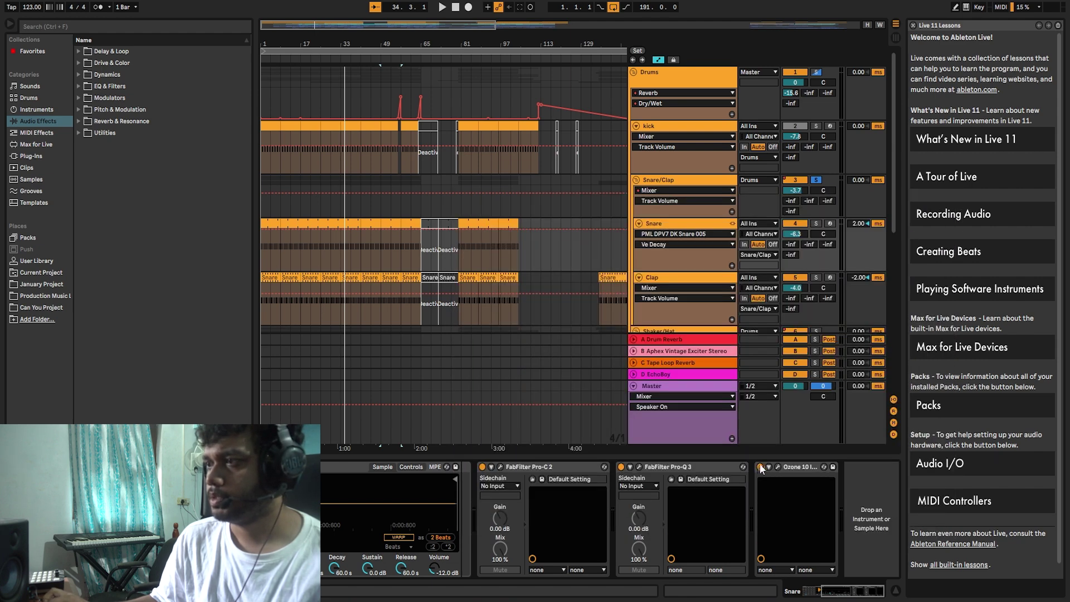
pyautogui.click(778, 467)
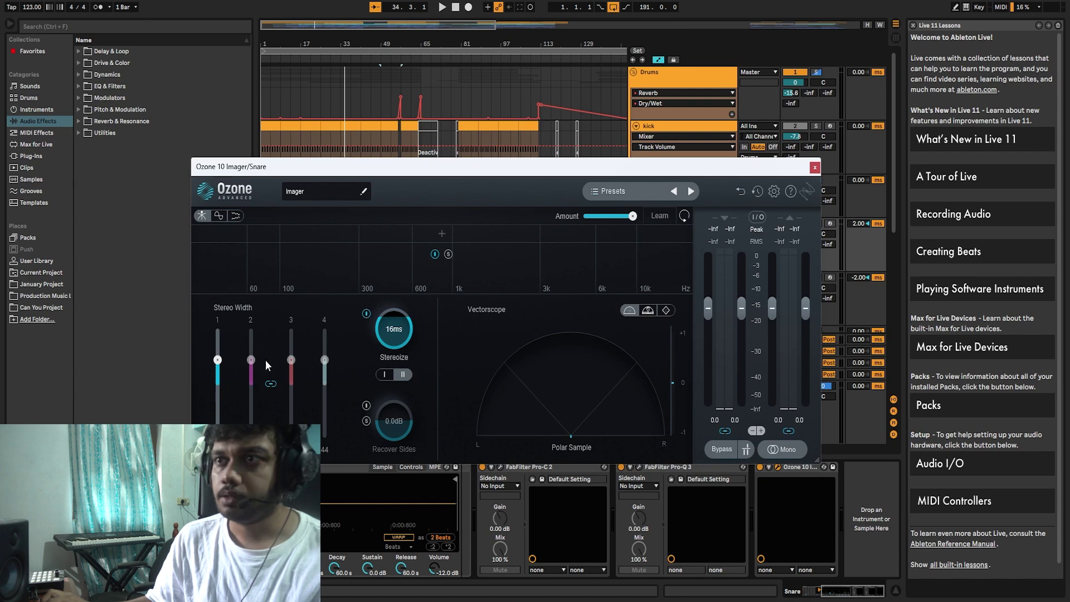
pyautogui.click(814, 167)
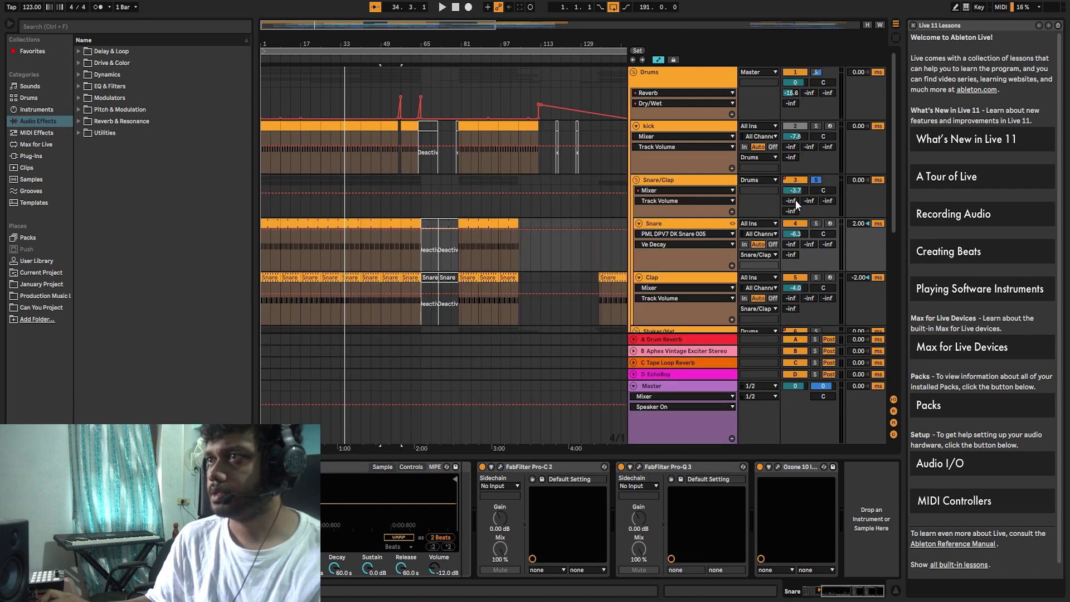
# Fold the Snare/Clap group, solo the Shaker/Hat group and audition it briefly from about bar 33
pyautogui.click(636, 180)
pyautogui.click(663, 195)
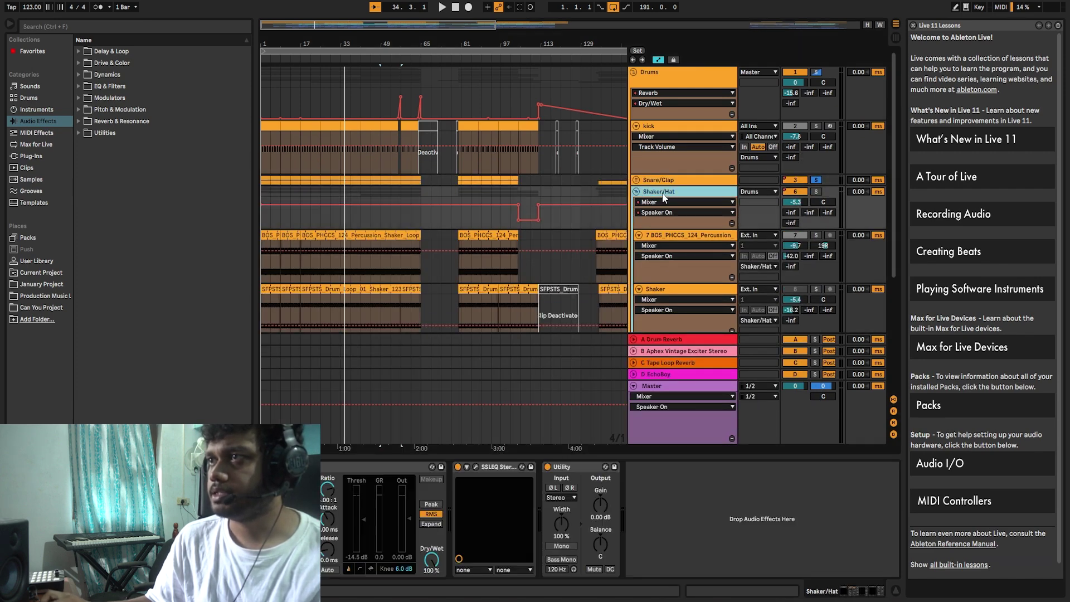
pyautogui.click(342, 60)
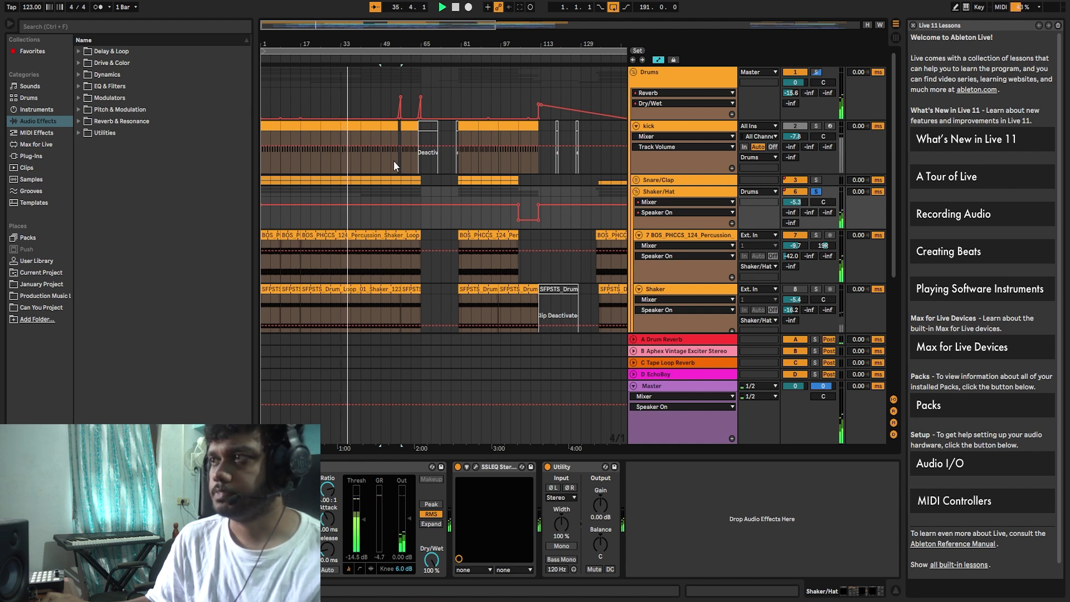
pyautogui.press('space')
# Solo and audition the BOS percussion shaker loop from about bar 41, and view its Pro-Q 3 and Pro-C 2 settings
pyautogui.click(815, 234)
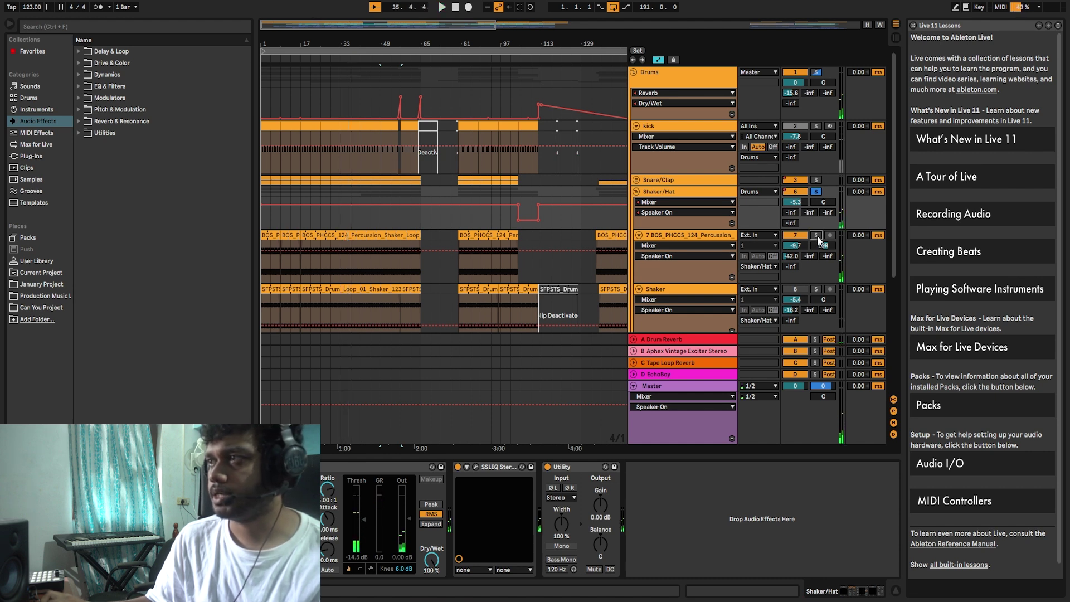
pyautogui.click(363, 60)
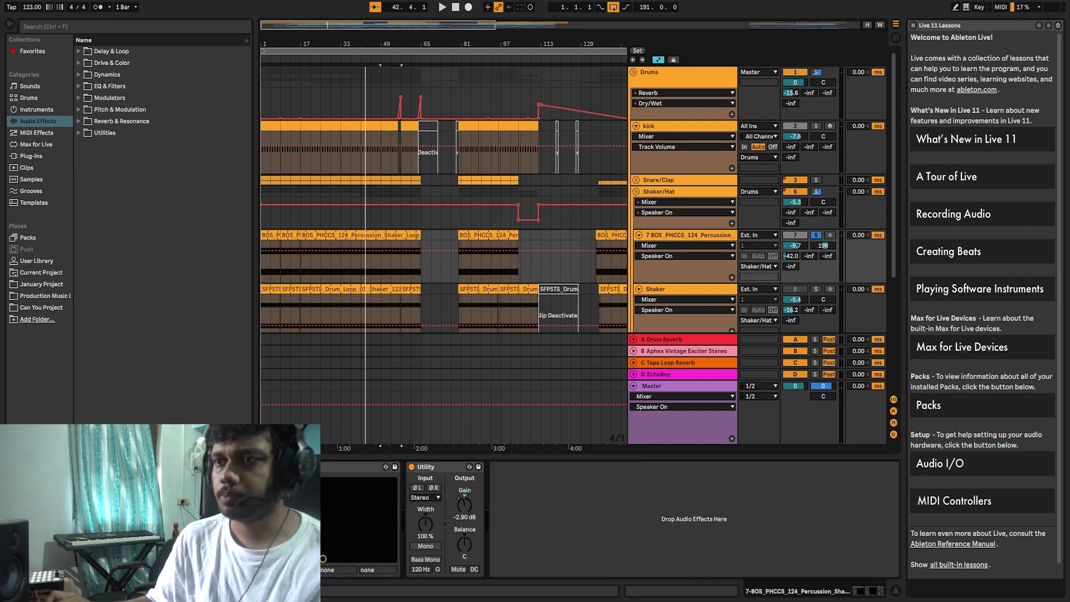
pyautogui.scroll(-1, 711, 225)
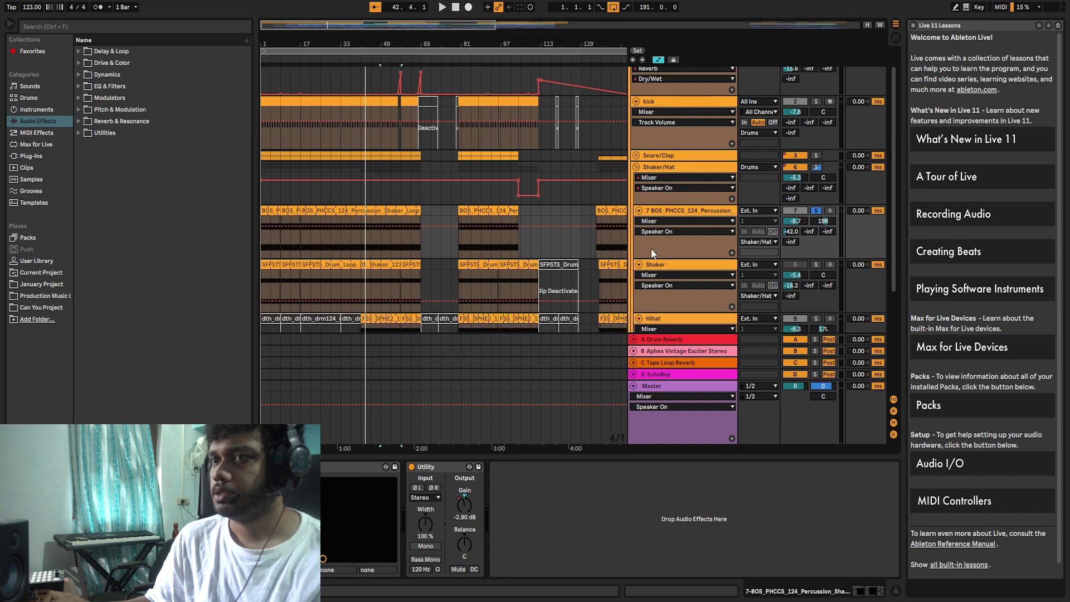
pyautogui.click(262, 467)
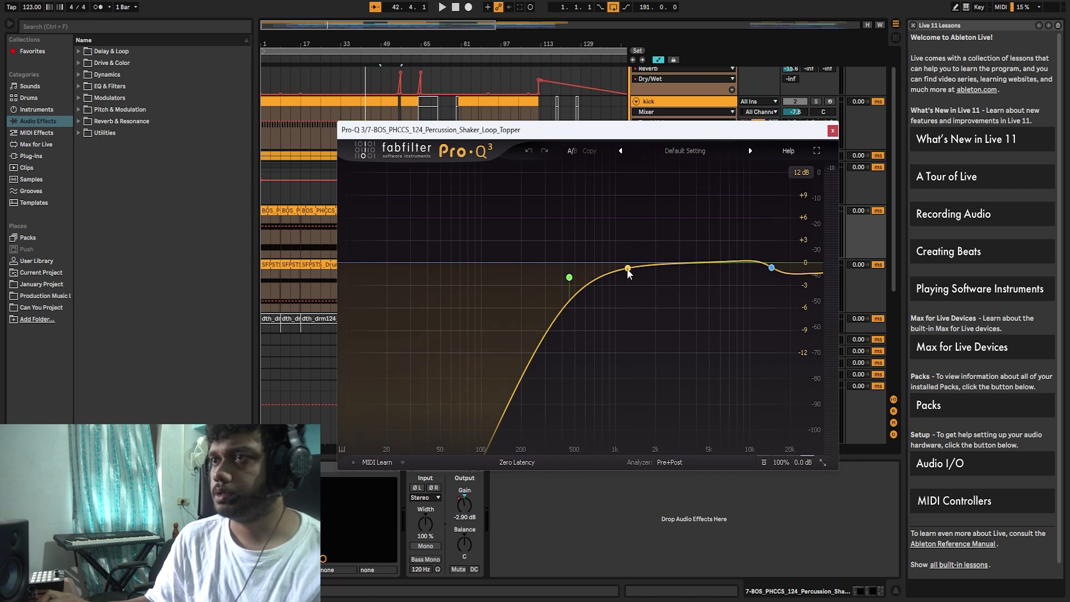
pyautogui.click(833, 131)
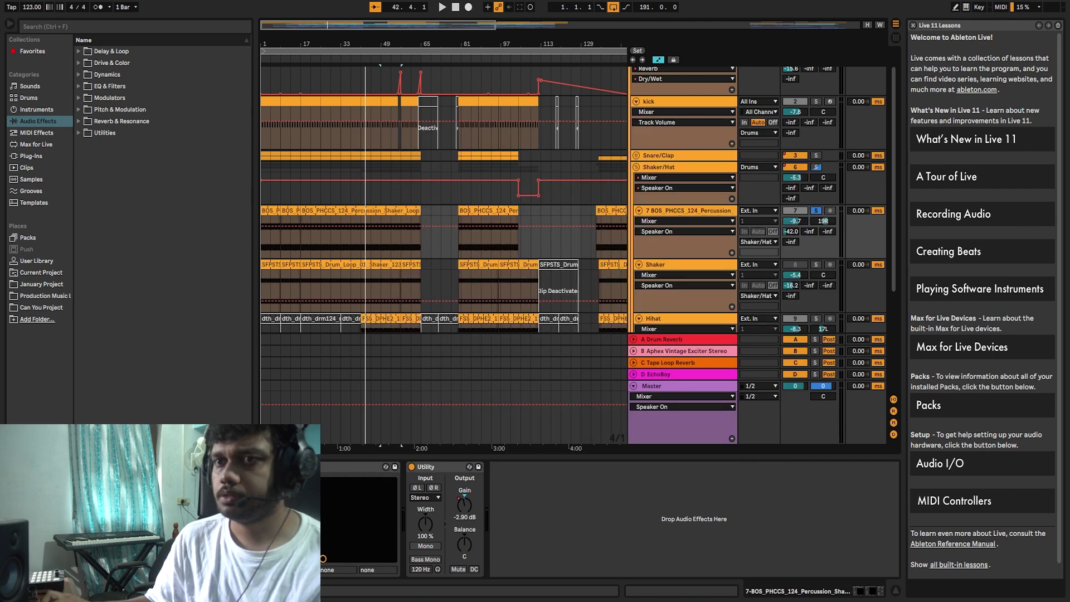
pyautogui.click(283, 467)
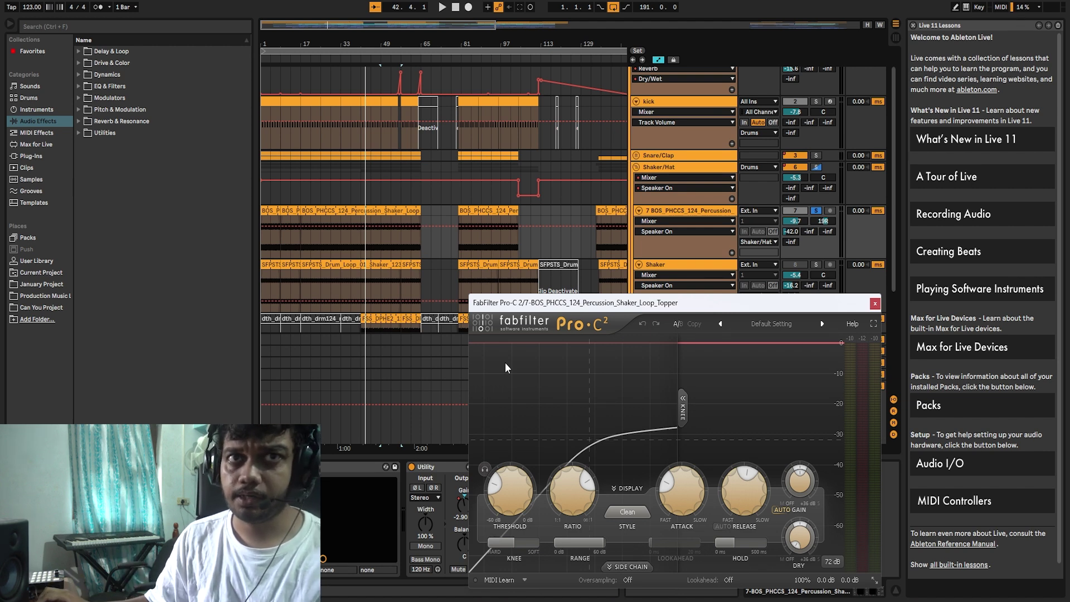
pyautogui.click(873, 303)
# Solo the Hihat track, audition it from about bar 50 and release its solo
pyautogui.scroll(-2, 699, 239)
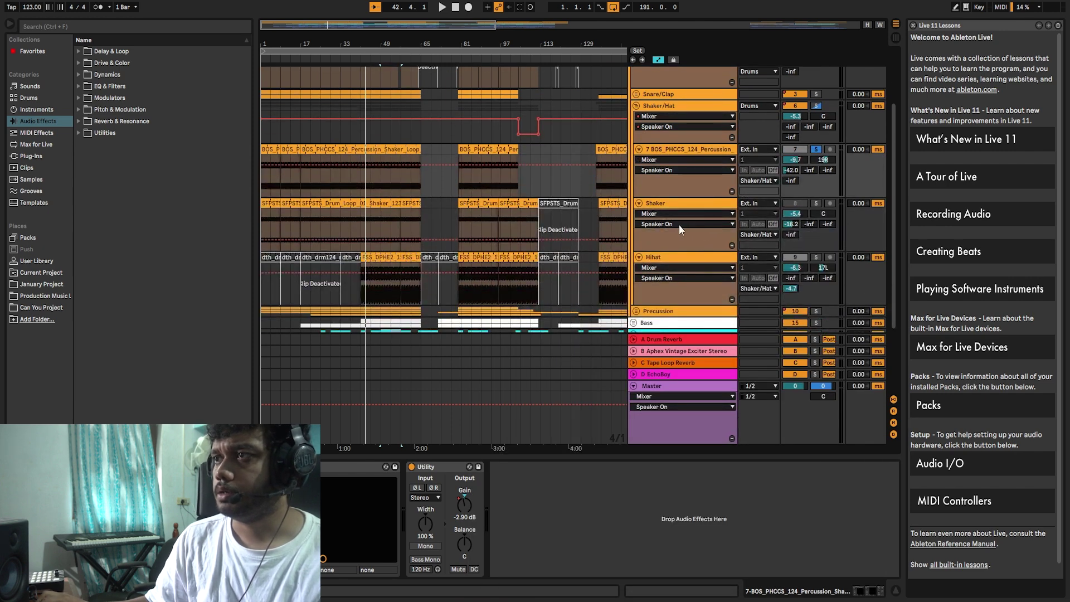
pyautogui.click(674, 260)
pyautogui.click(815, 257)
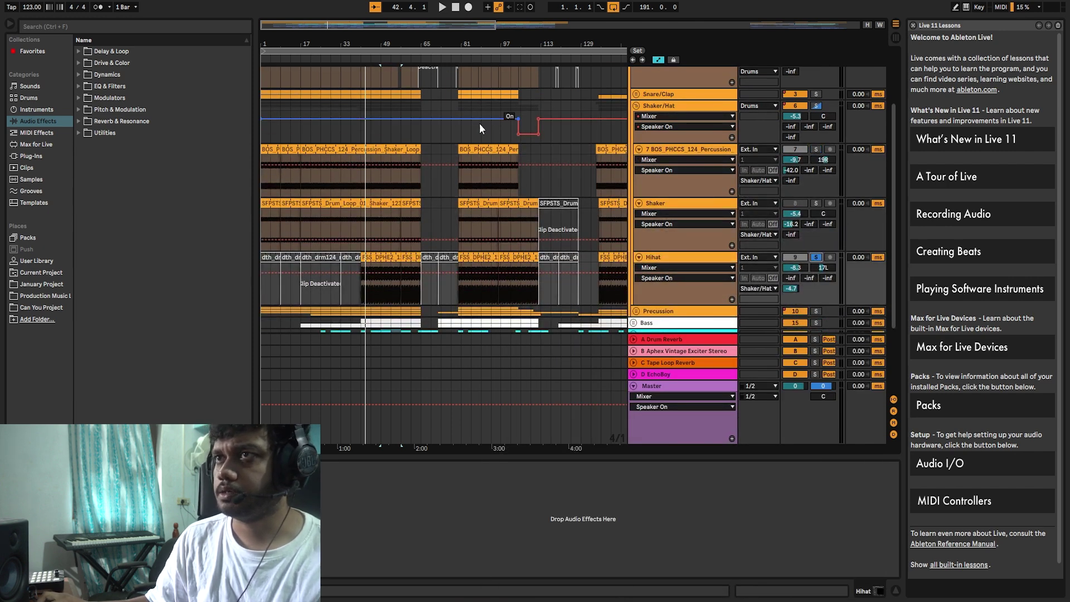
pyautogui.click(385, 65)
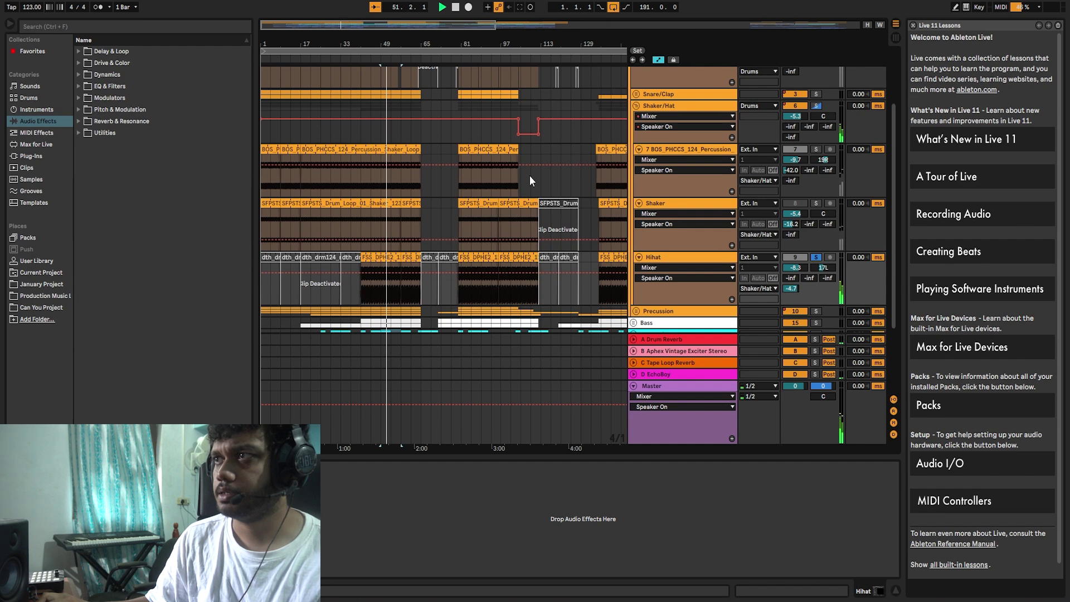
pyautogui.click(816, 257)
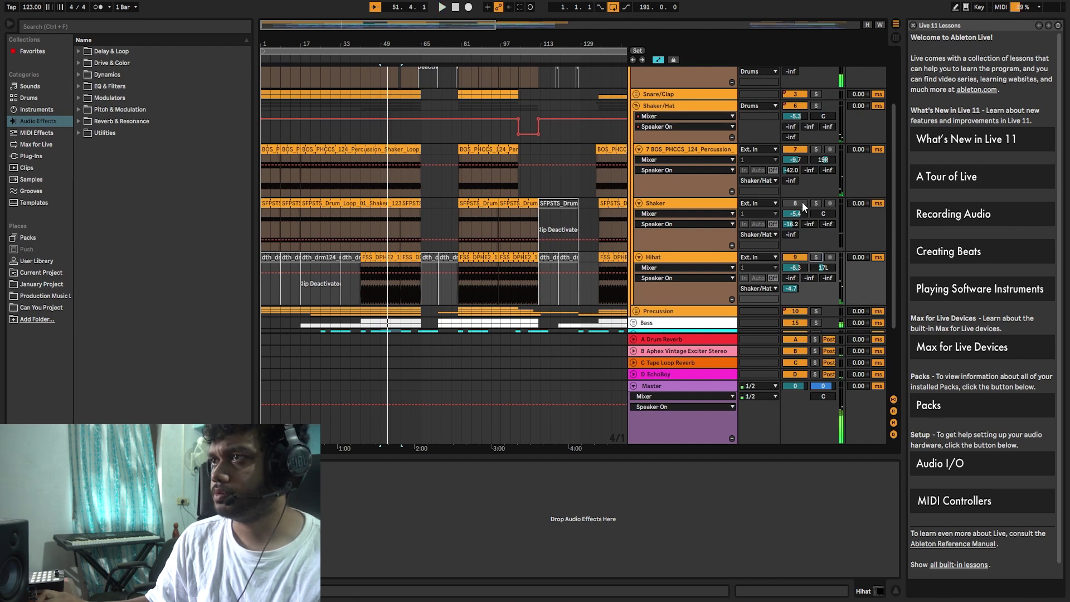
# Solo the Hihat again, play it from about bar 52 and examine the bands in its Pro-Q 3
pyautogui.click(670, 206)
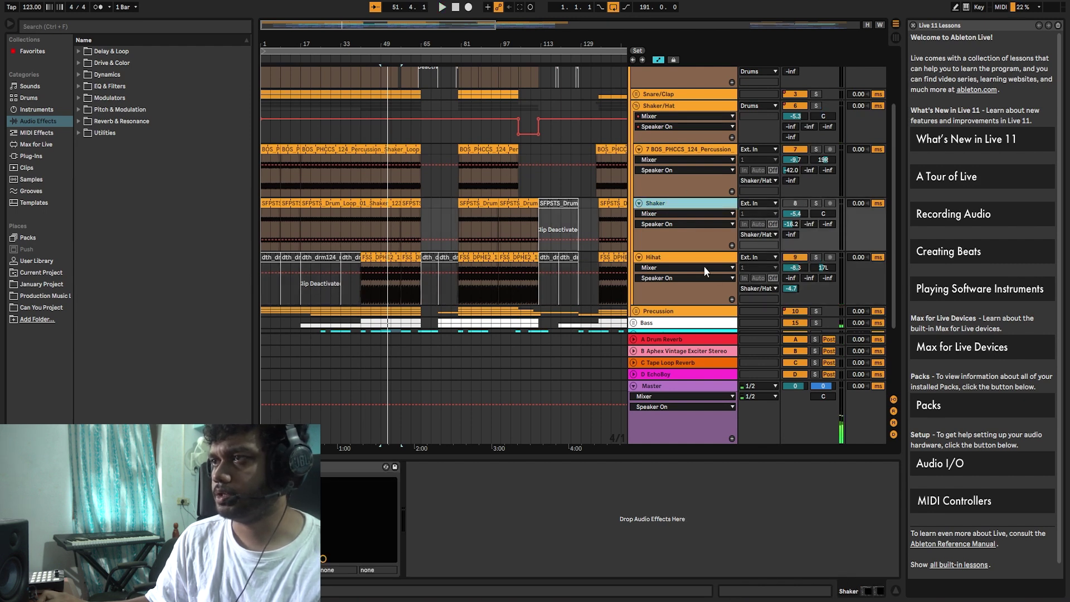
pyautogui.click(686, 259)
pyautogui.click(815, 259)
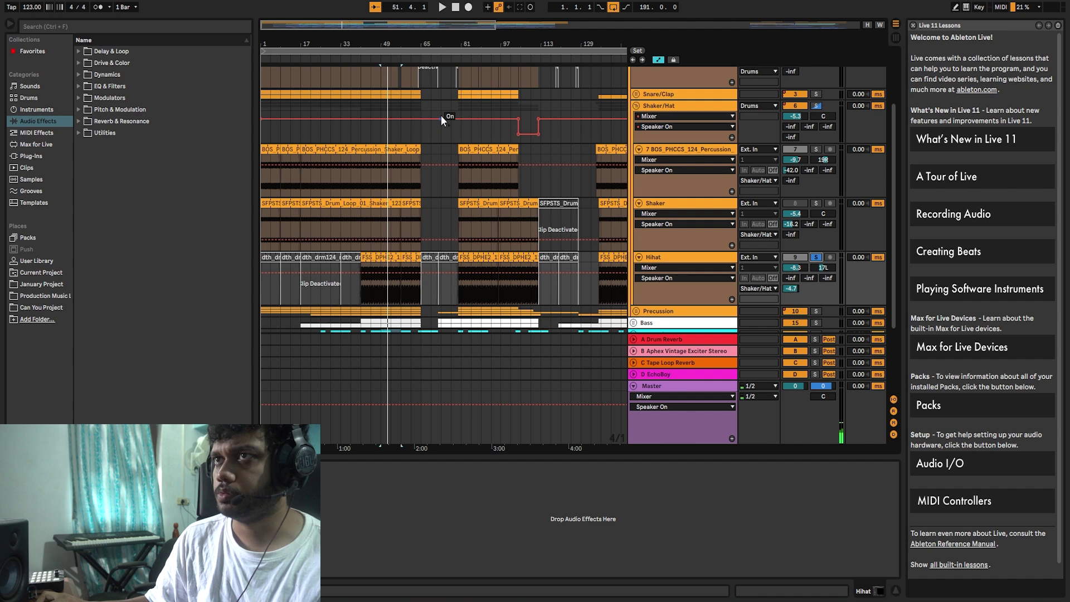
pyautogui.click(389, 63)
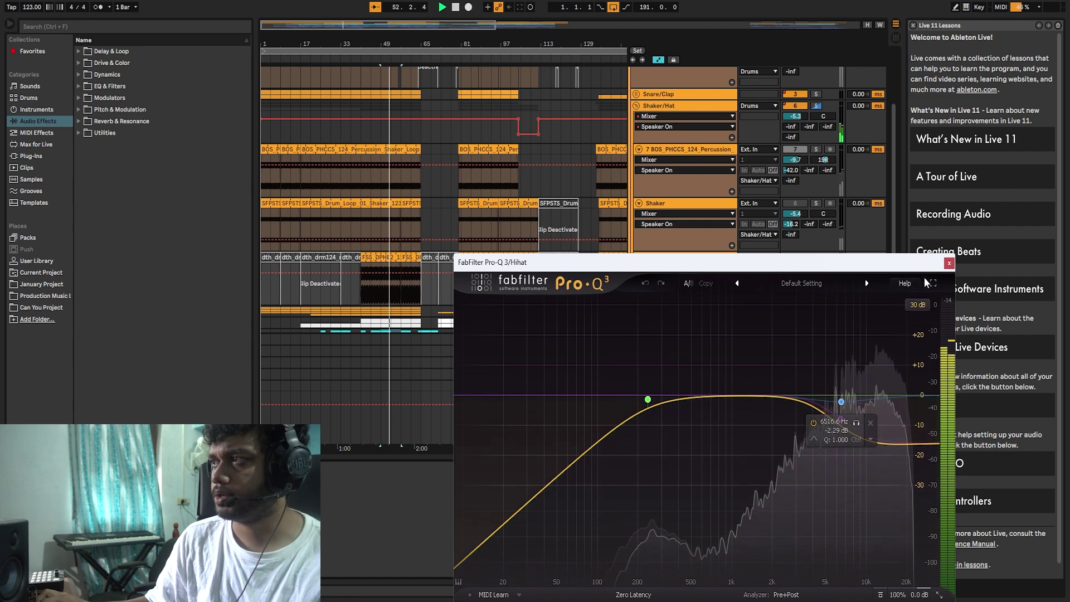
pyautogui.click(949, 262)
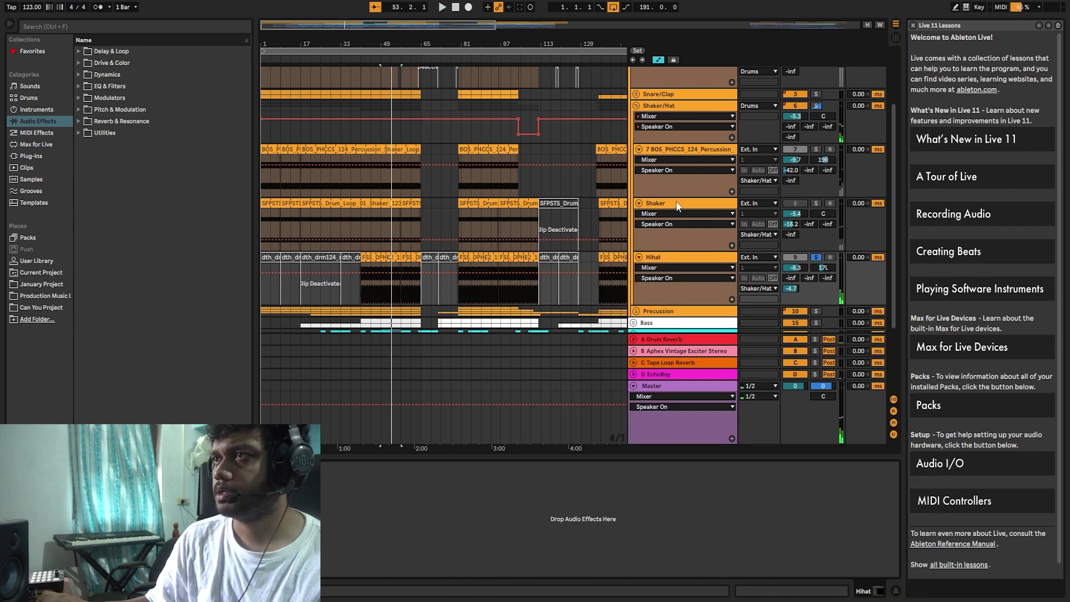
# Fold the Shaker/Hat group, unfold and solo the Precussion group, and play it from about bar 45
pyautogui.scroll(1, 643, 159)
pyautogui.click(636, 131)
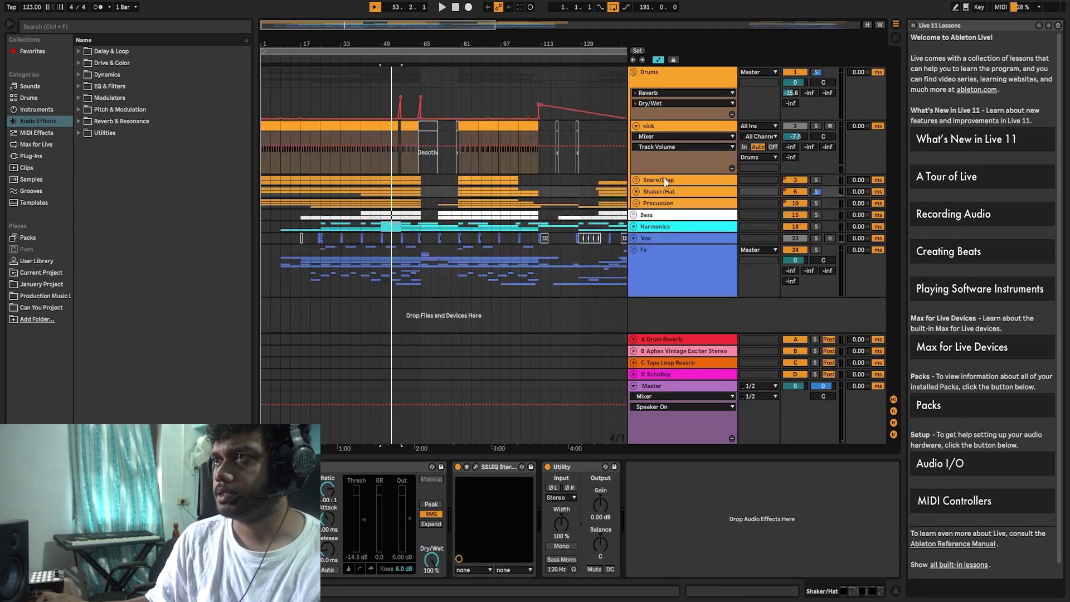
pyautogui.click(636, 203)
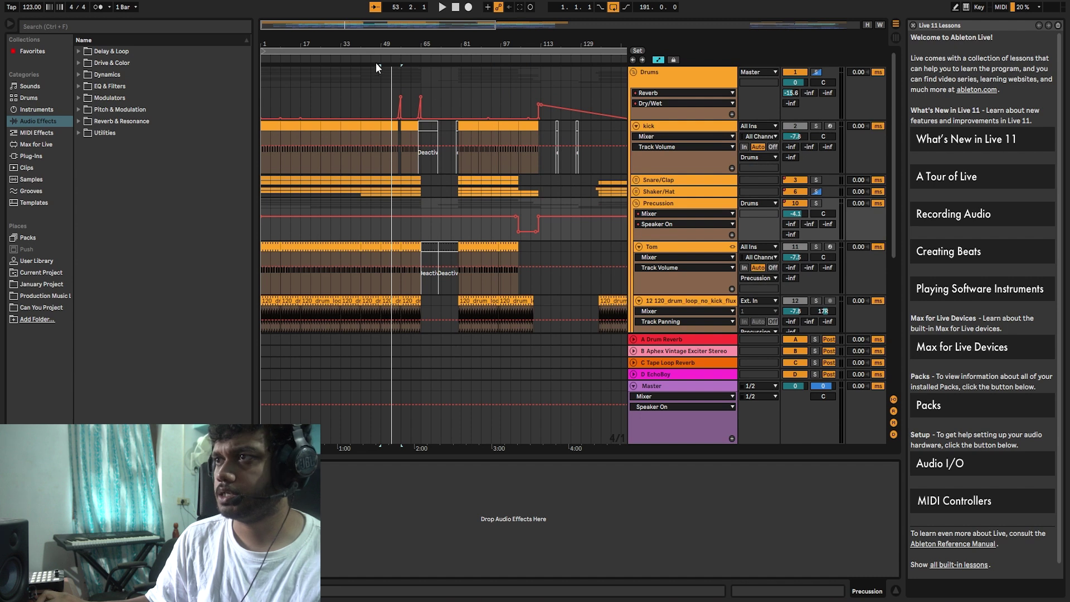
pyautogui.click(815, 204)
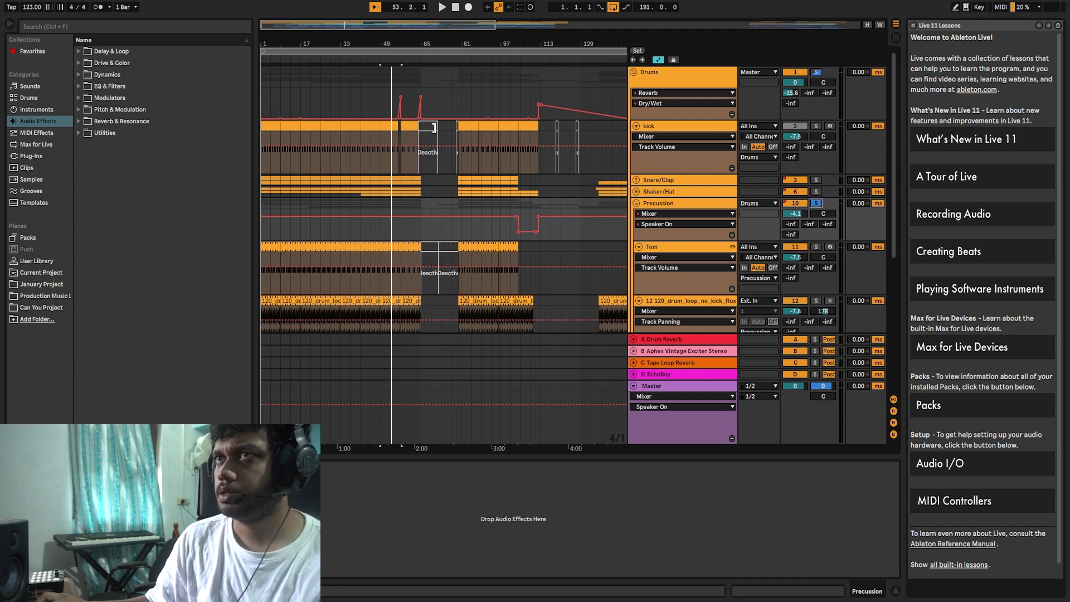
pyautogui.click(373, 58)
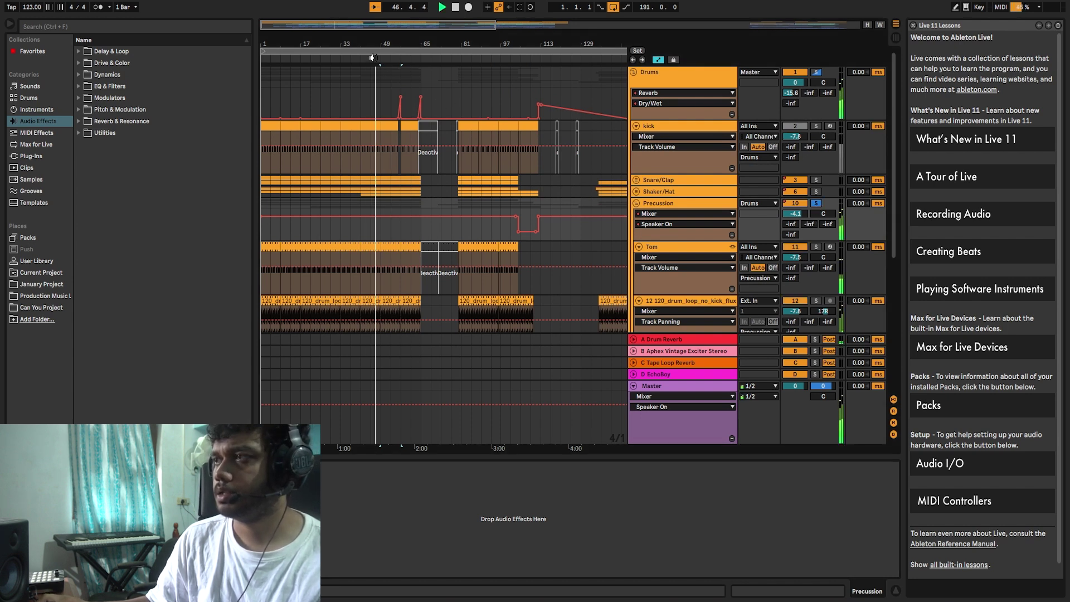
# Audition the Tom, the no-kick drum loop, PERC ROLL and Perc Loop tracks by soloing each in turn during playback
pyautogui.click(815, 246)
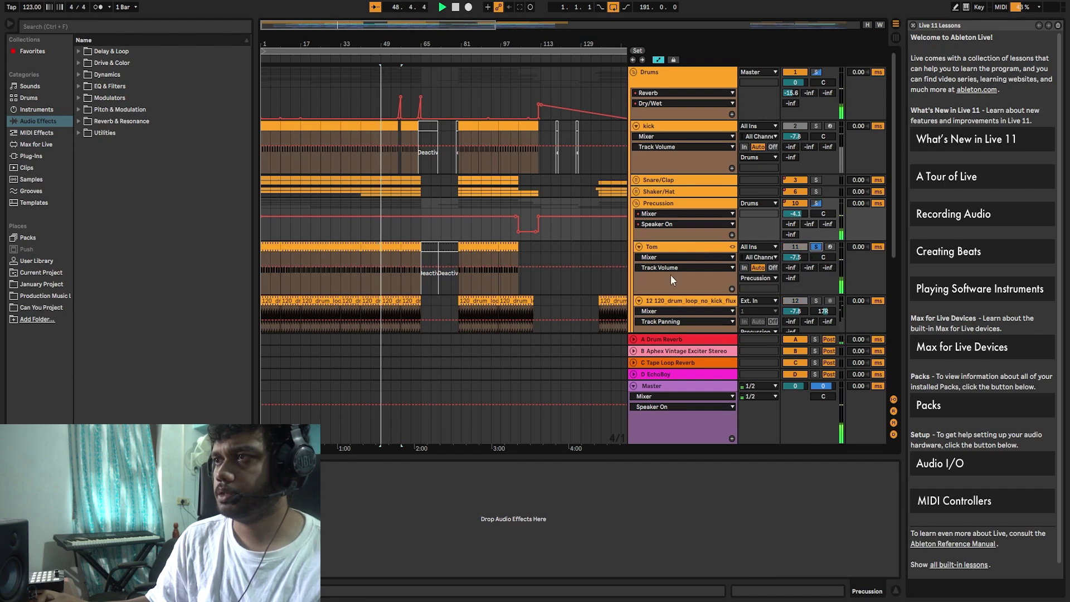
pyautogui.click(646, 248)
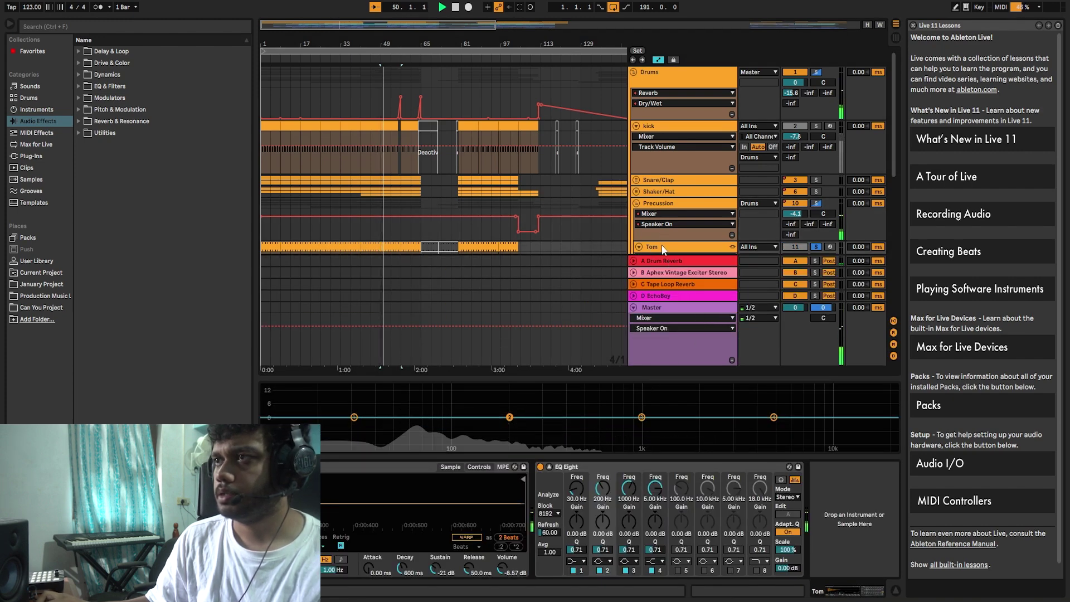
pyautogui.scroll(-5, 666, 185)
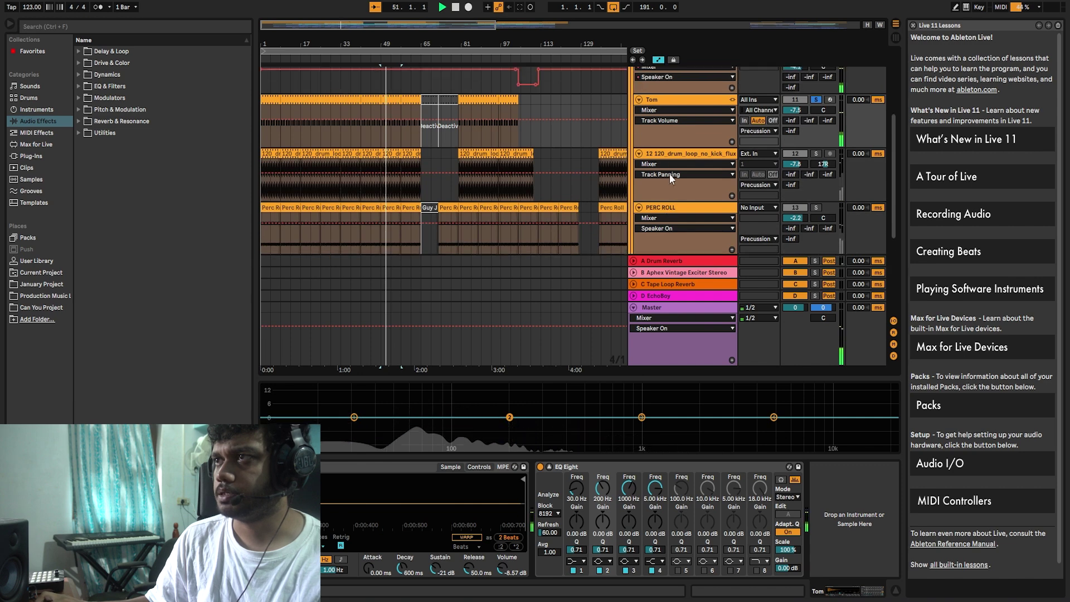
pyautogui.click(670, 172)
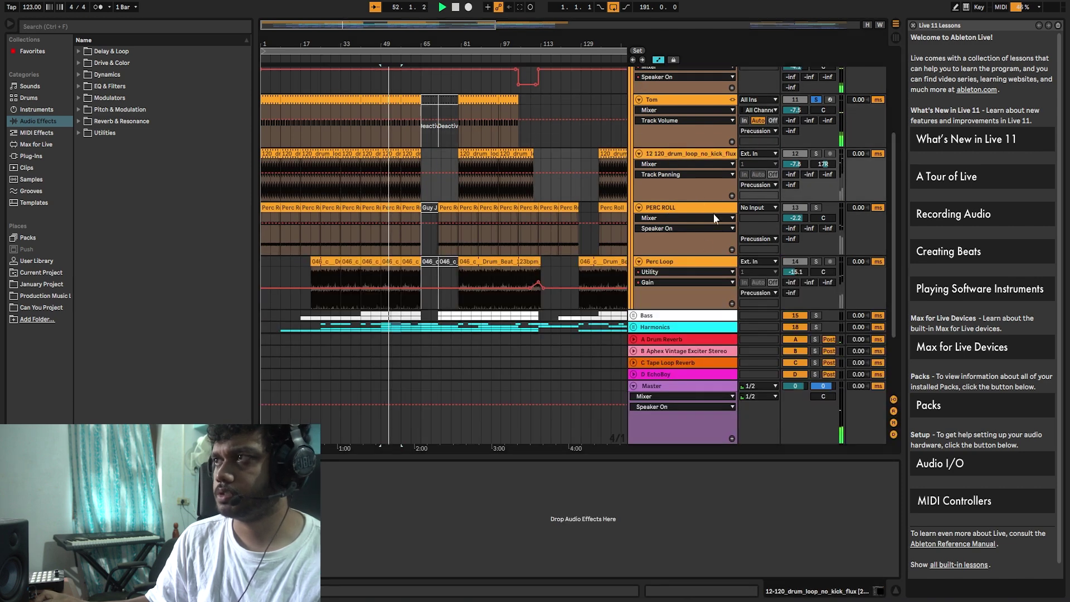
pyautogui.click(815, 153)
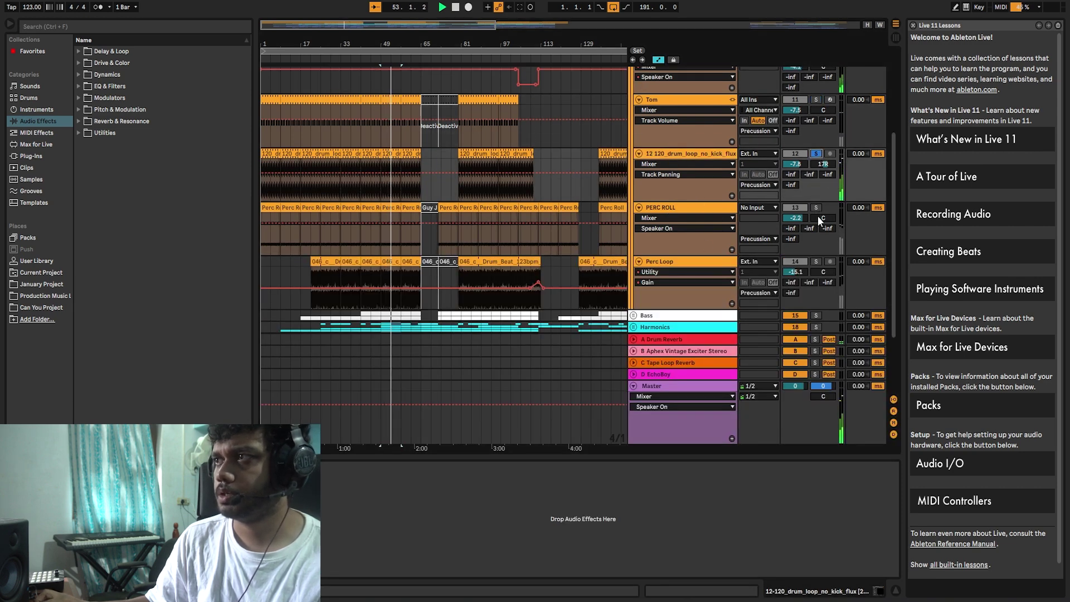
pyautogui.click(816, 208)
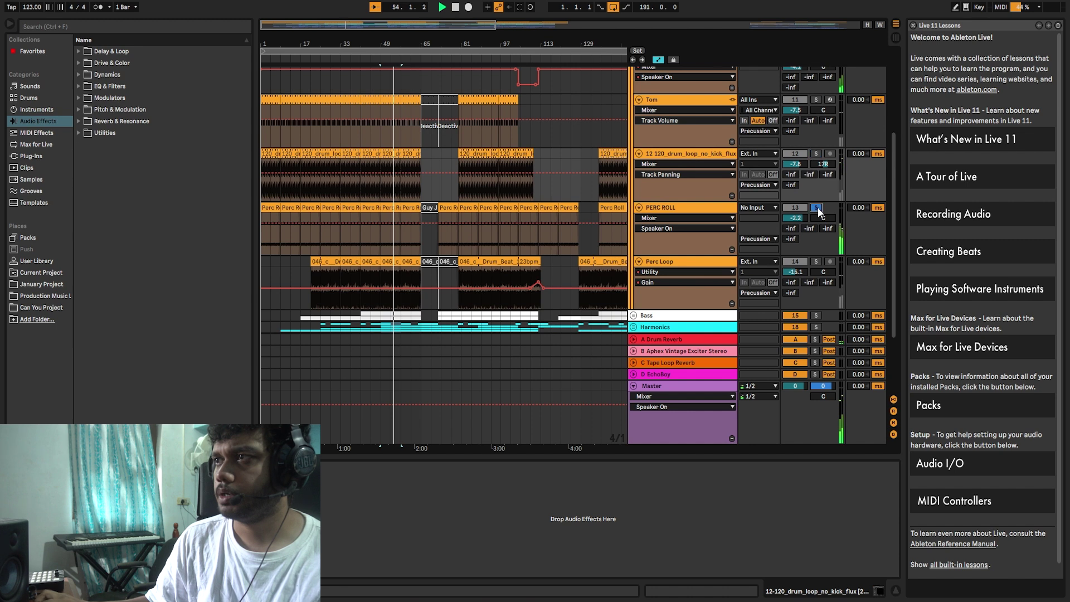
pyautogui.click(816, 261)
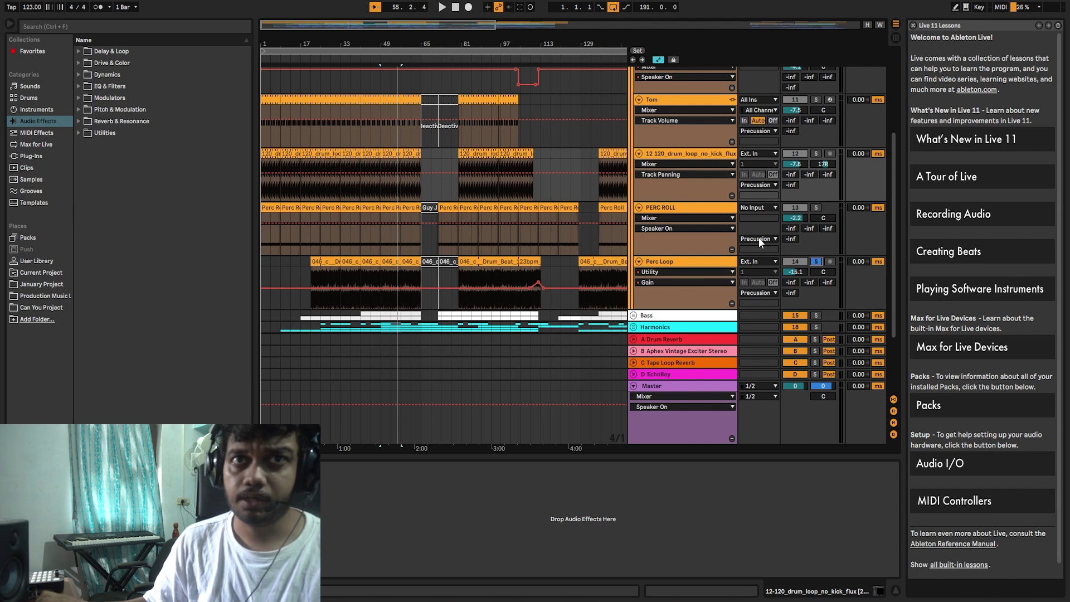
# Fold the Precussion group and play the whole soloed Drums group from about bar 81
pyautogui.scroll(3, 663, 233)
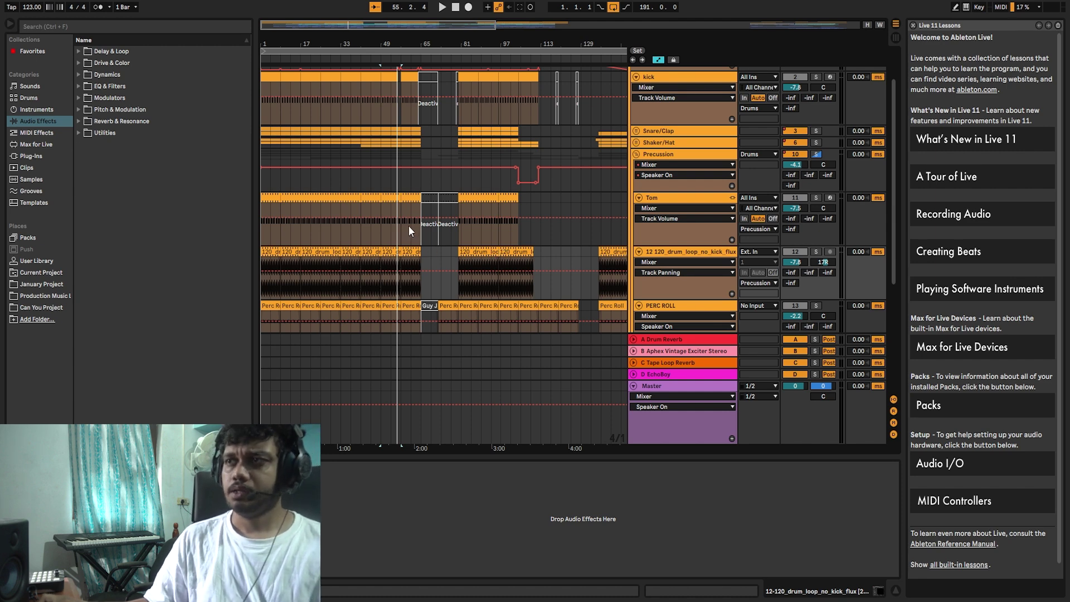
pyautogui.scroll(2, 409, 226)
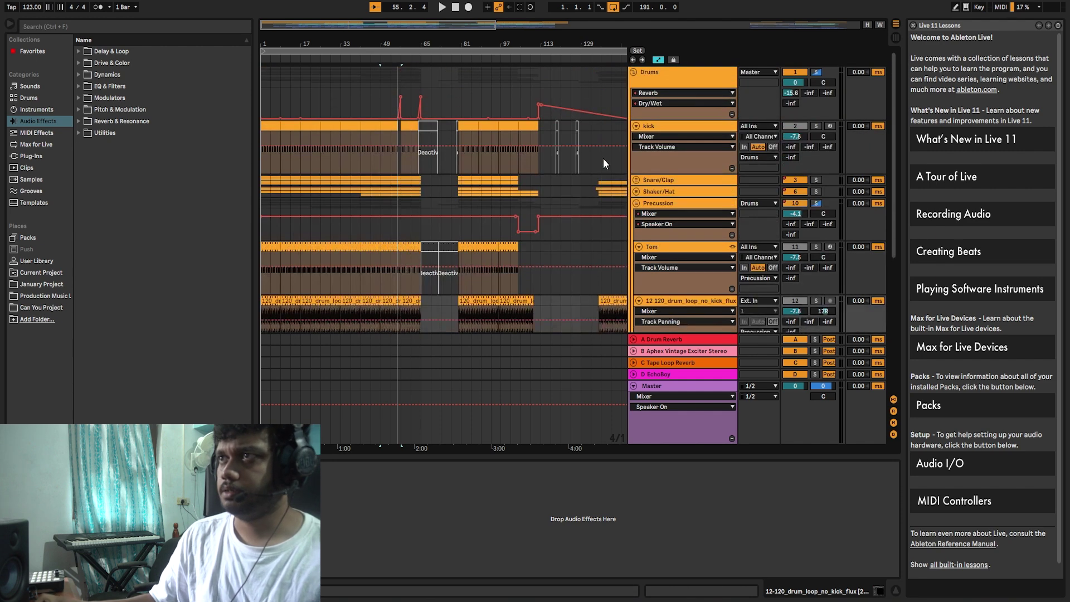
pyautogui.click(637, 205)
pyautogui.press('-')
pyautogui.press('-')
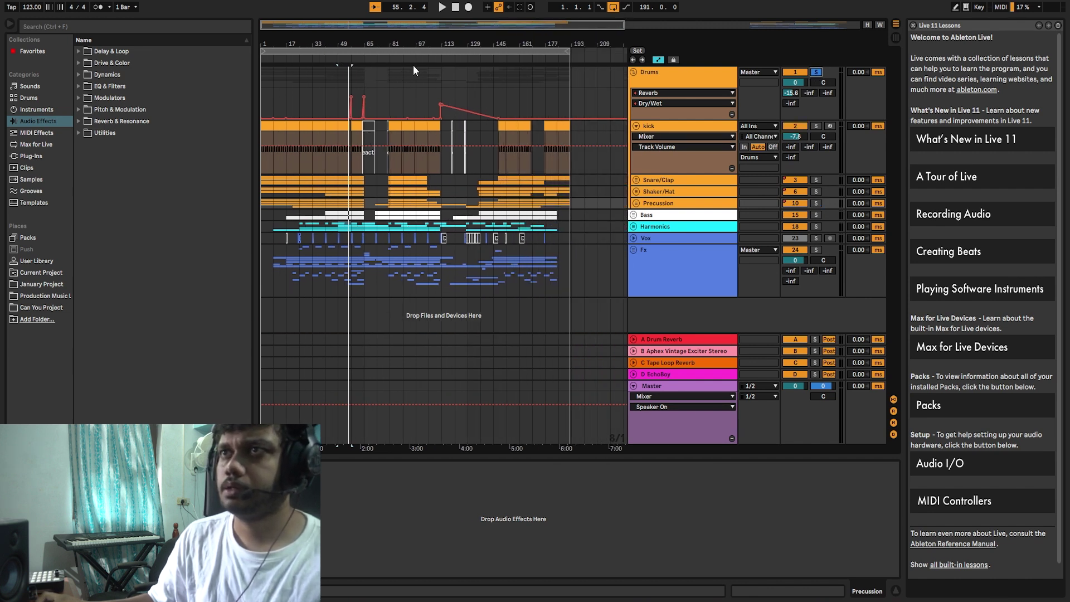
pyautogui.click(392, 60)
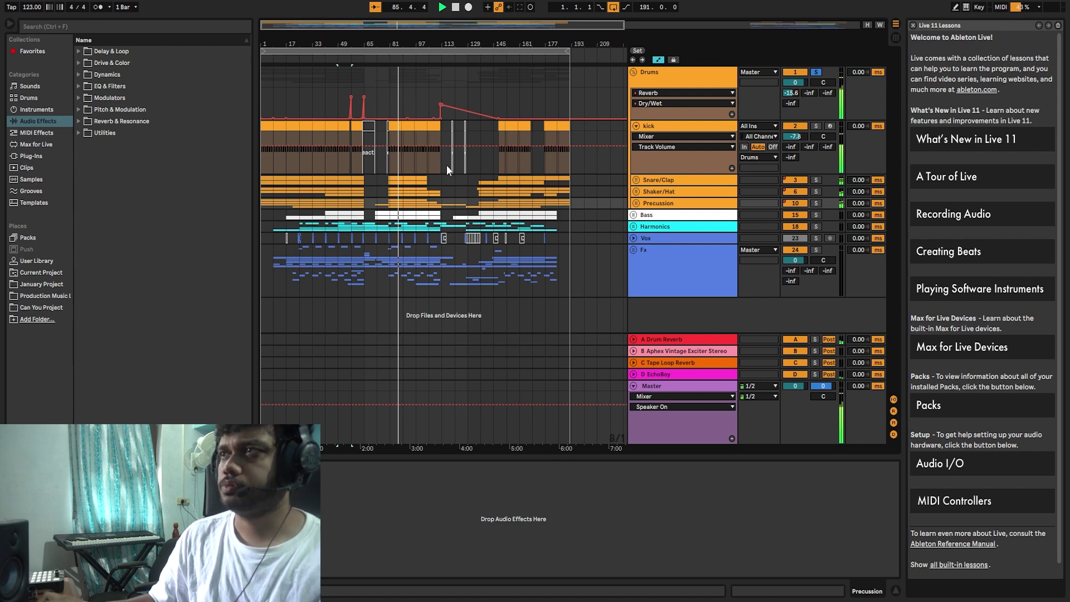
# Fold the Drums group, unfold the Bass group, and examine its CLA-3A Stereo and LFOTool effects
pyautogui.click(634, 72)
pyautogui.click(633, 94)
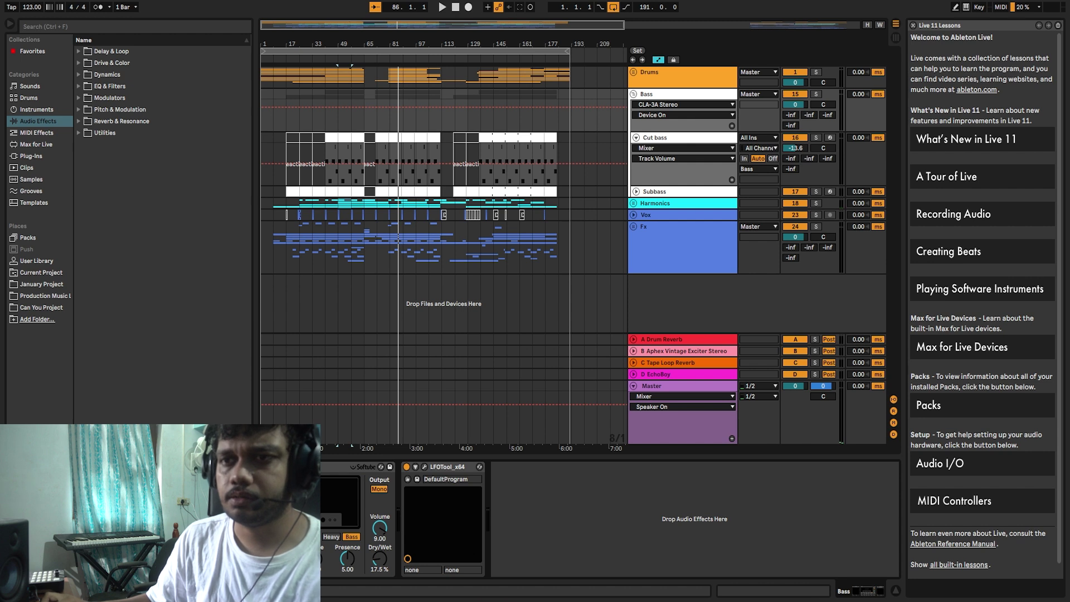
pyautogui.click(148, 466)
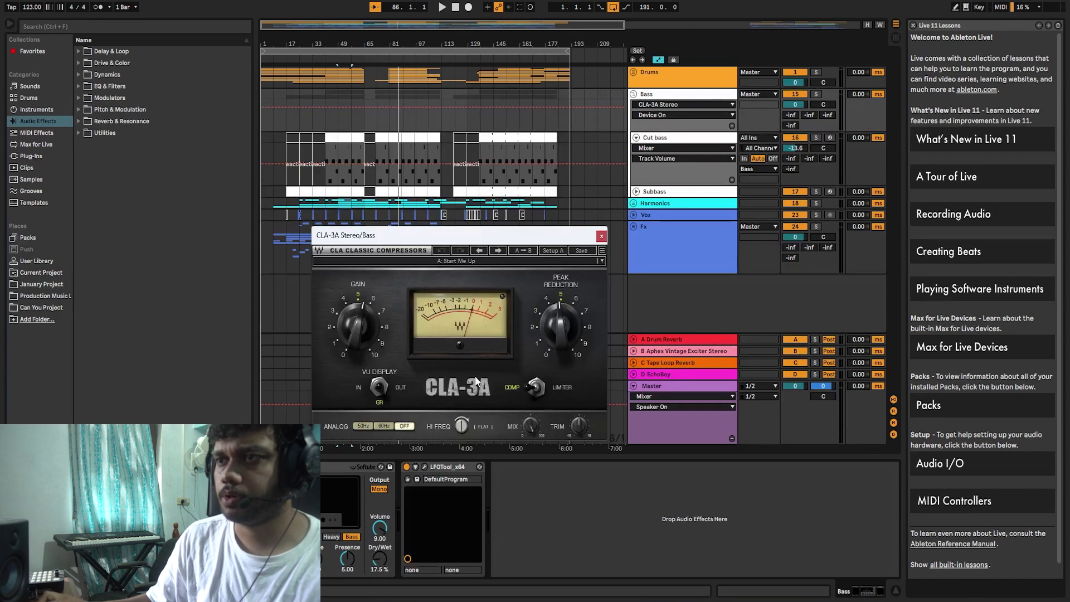
pyautogui.click(601, 237)
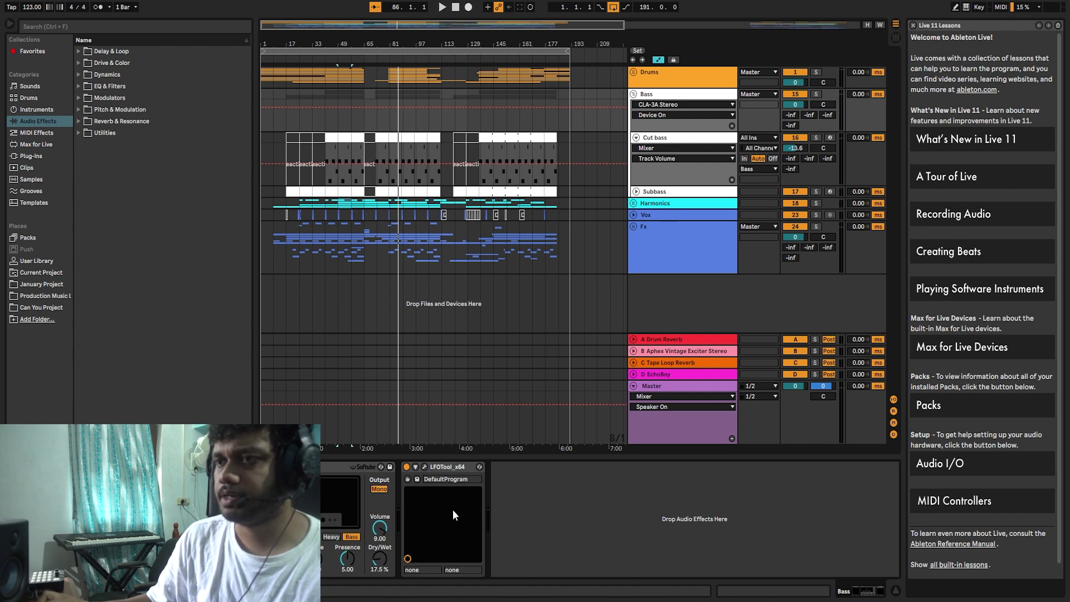
pyautogui.click(423, 467)
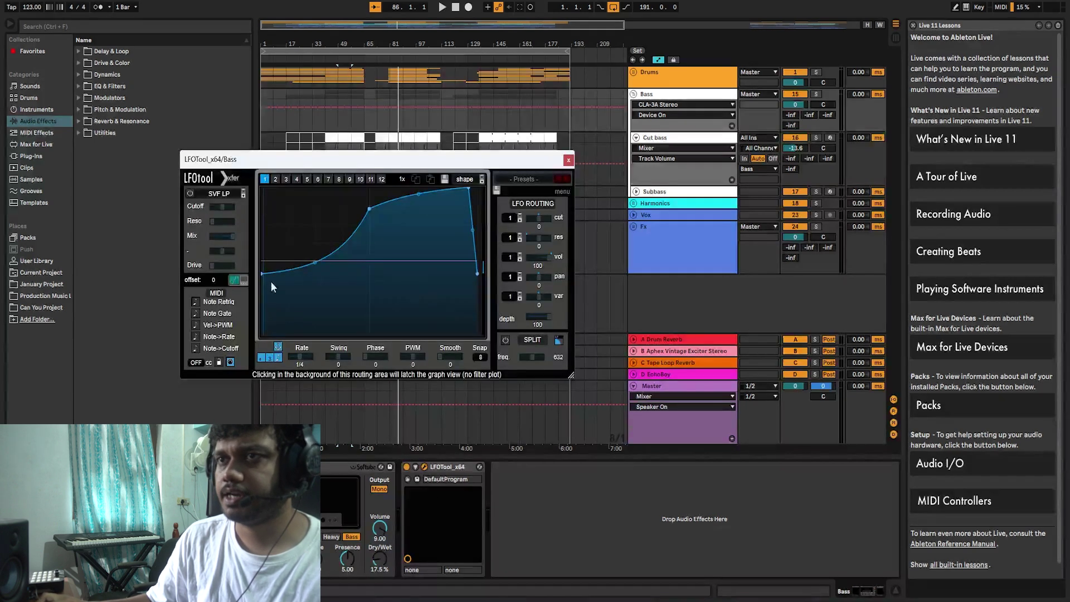
pyautogui.click(568, 160)
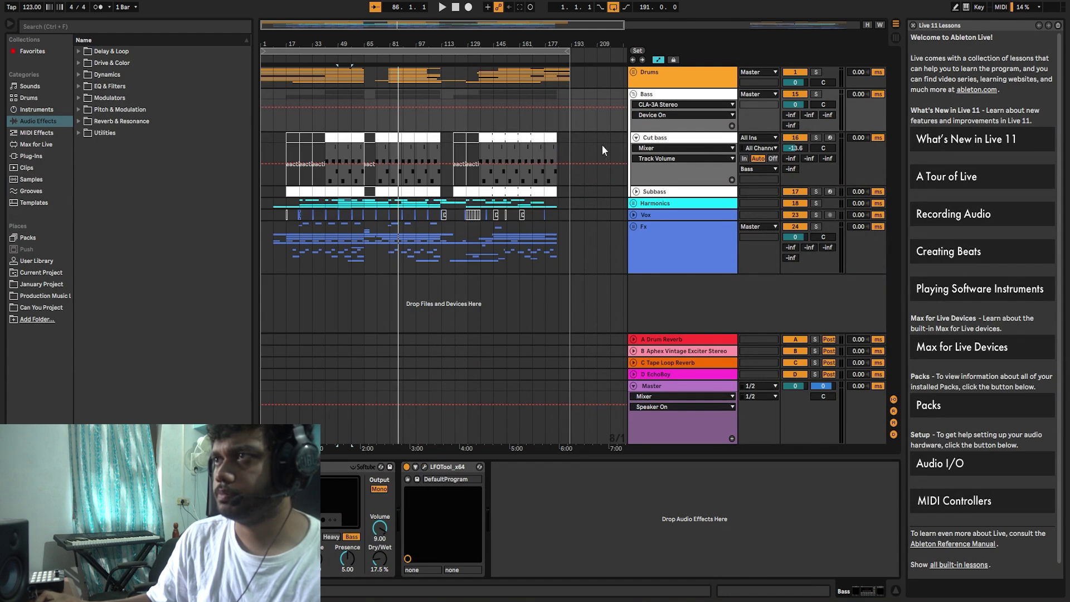
# Review the Cut bass track's effects including Ozone 10 Imager, and play the track soloed from about bar 90
pyautogui.click(653, 140)
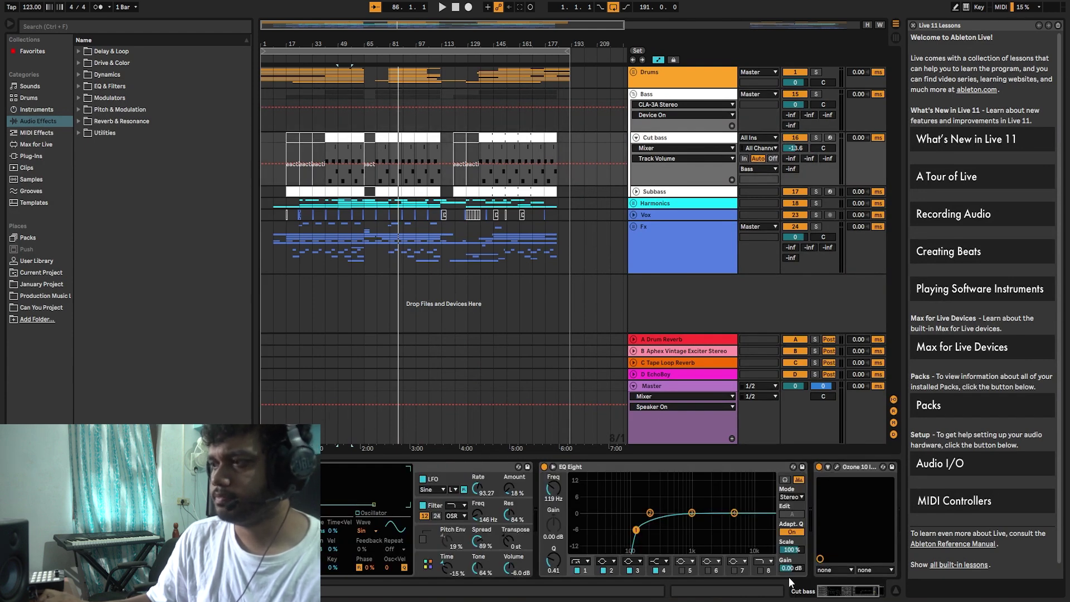
pyautogui.click(854, 590)
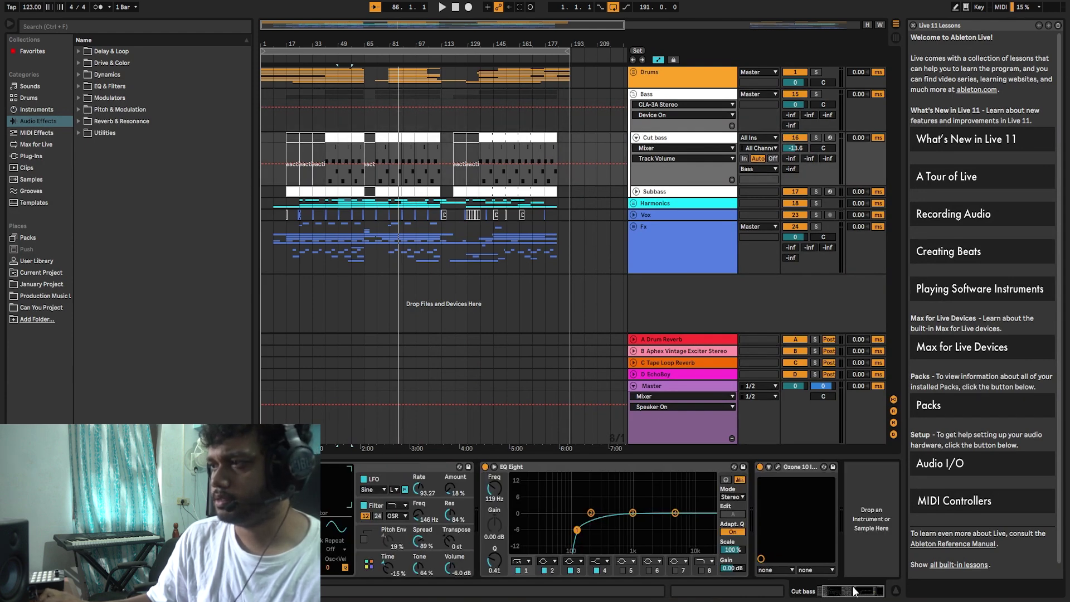
pyautogui.click(777, 466)
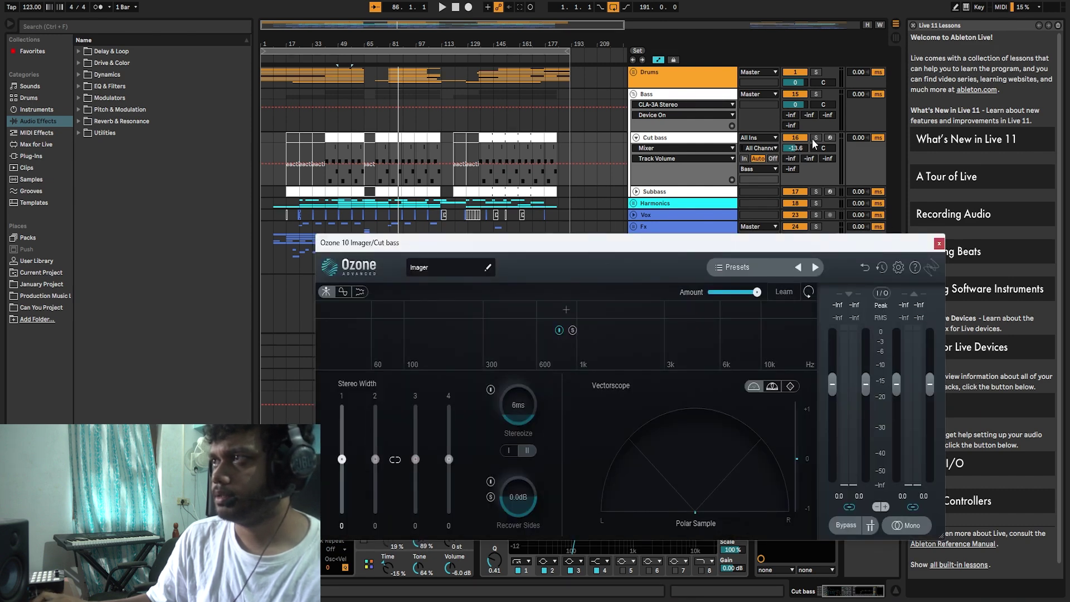
pyautogui.click(939, 243)
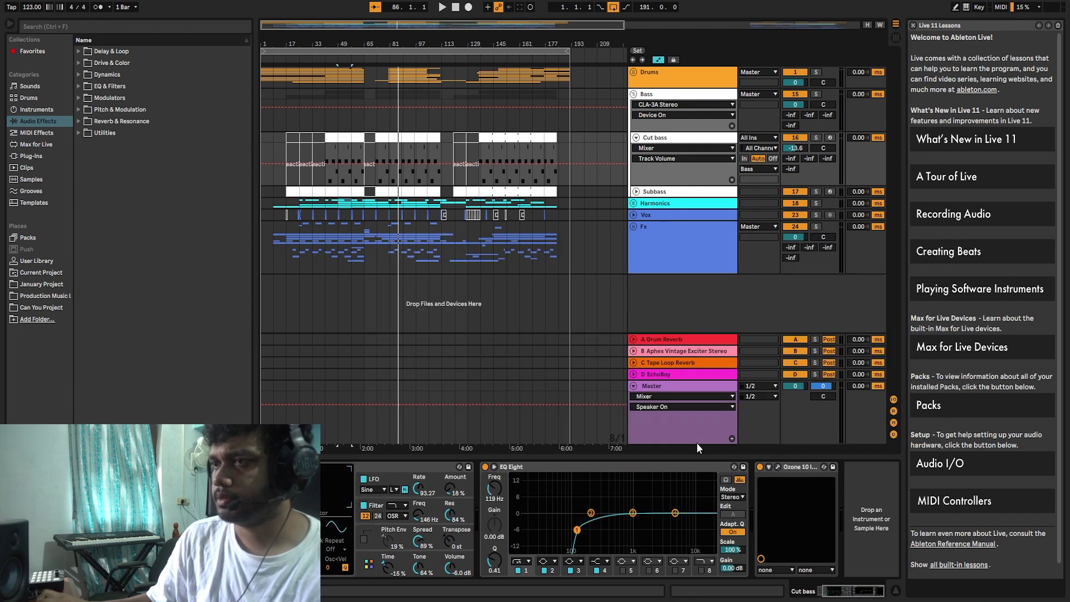
pyautogui.click(815, 137)
pyautogui.click(405, 59)
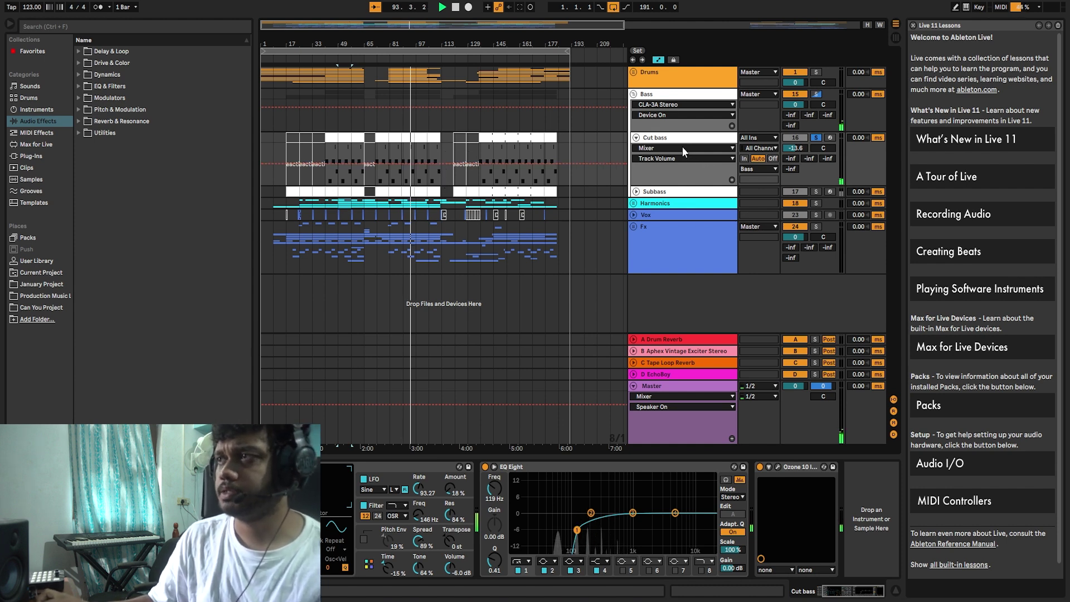
# Solo and unfold the Subbass track, view its bar 88 clip in an enlarged note editor, and play it
pyautogui.click(815, 191)
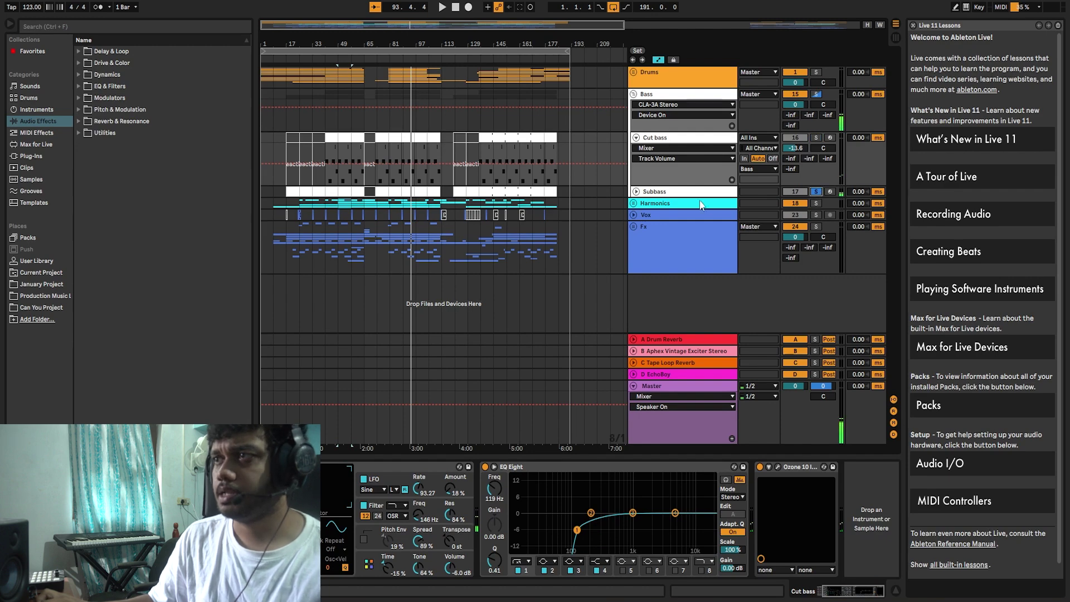
pyautogui.click(637, 182)
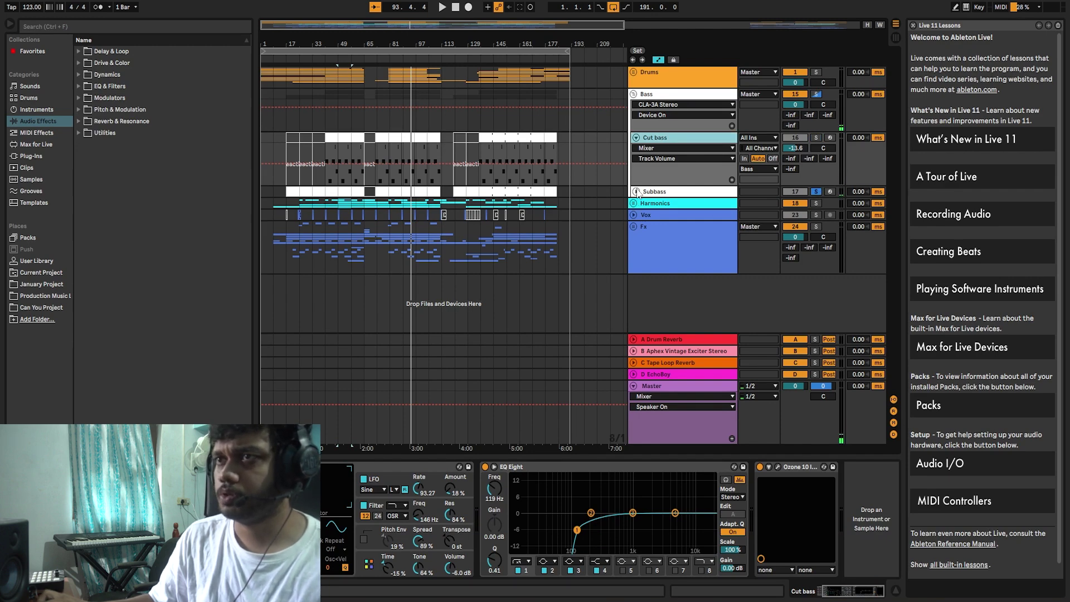
pyautogui.click(636, 191)
pyautogui.click(405, 191)
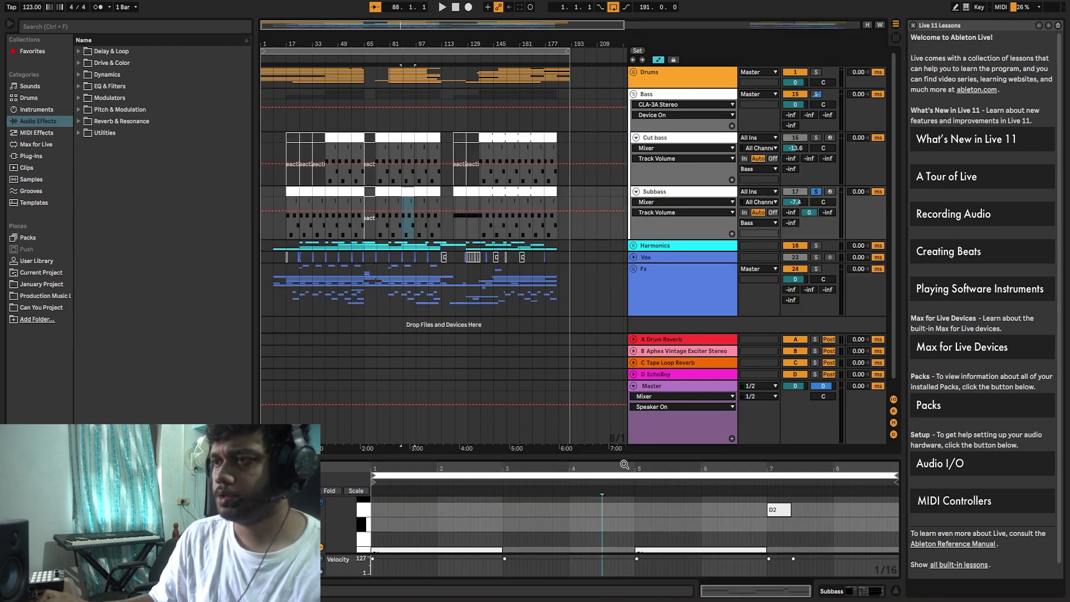
pyautogui.moveTo(625, 456); pyautogui.dragTo(625, 118)
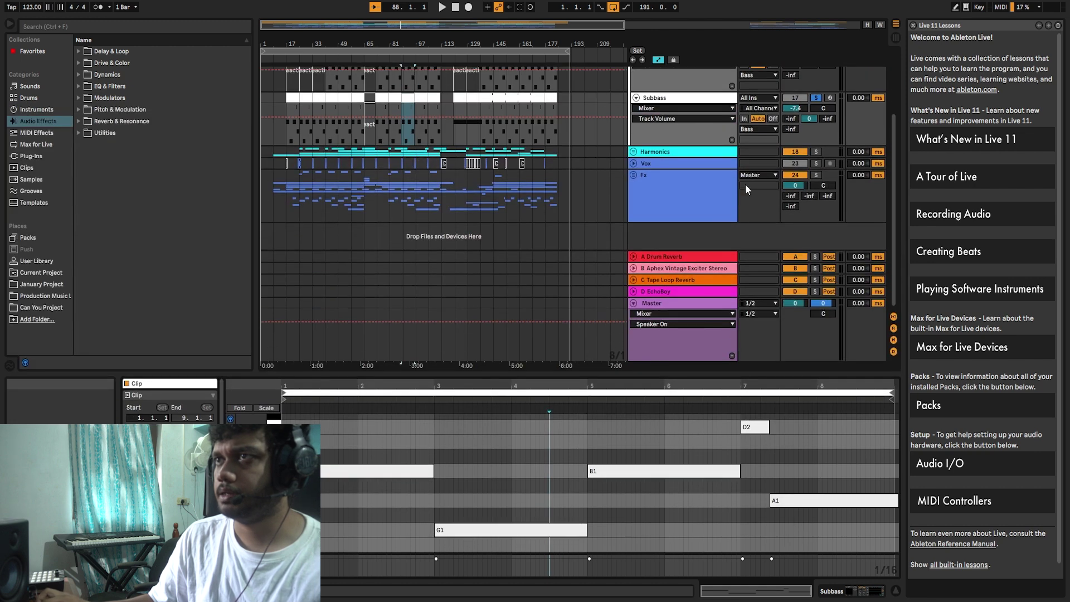
pyautogui.press('space')
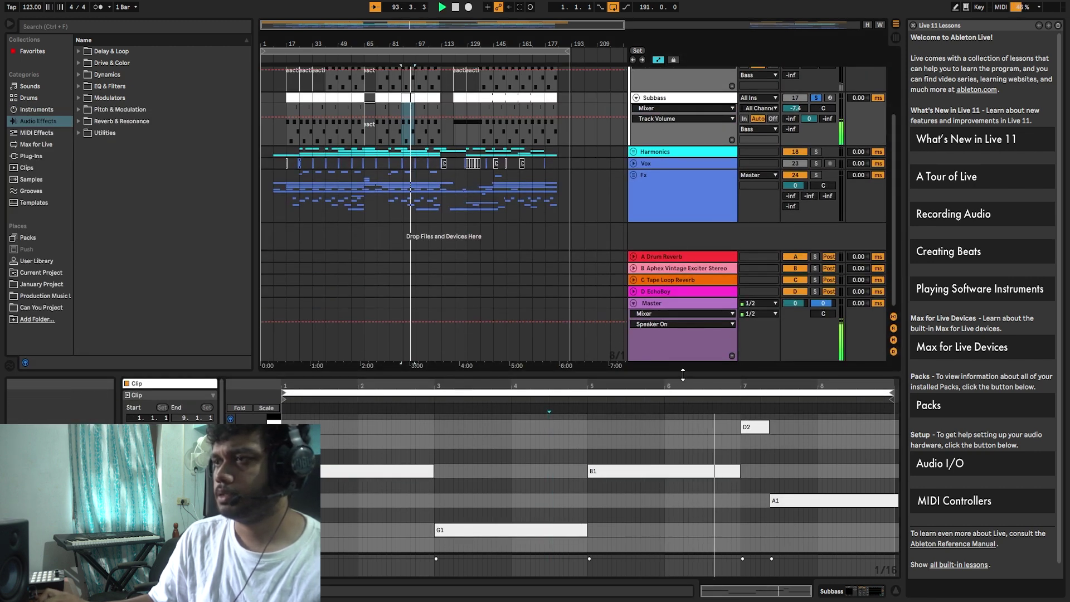
# Shrink the note editor and examine the compressor in the Subbass device chain during playback, then stop
pyautogui.moveTo(669, 373); pyautogui.dragTo(688, 511)
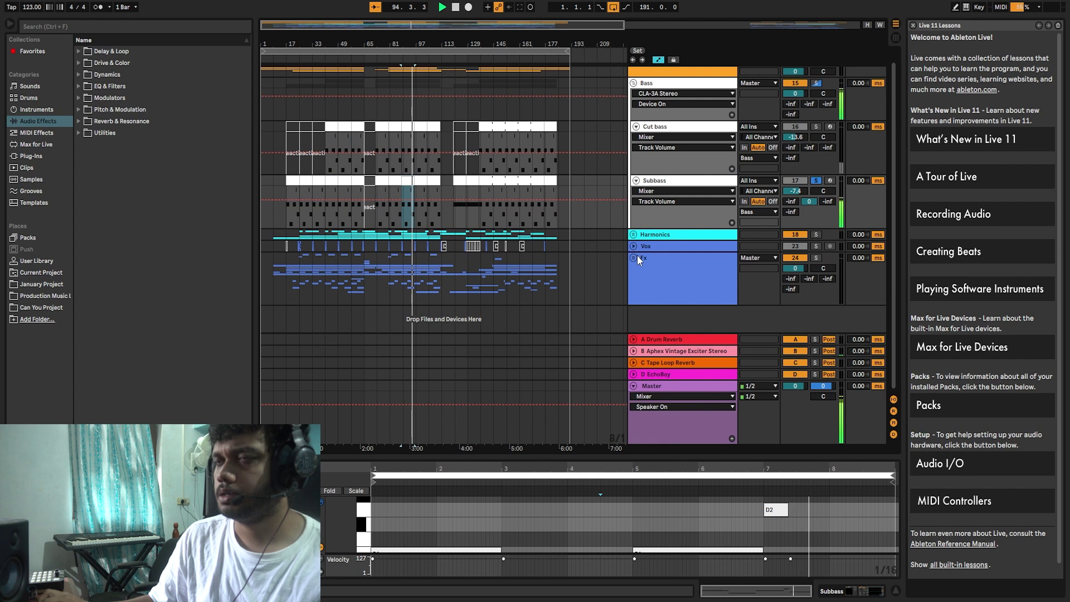
pyautogui.click(672, 184)
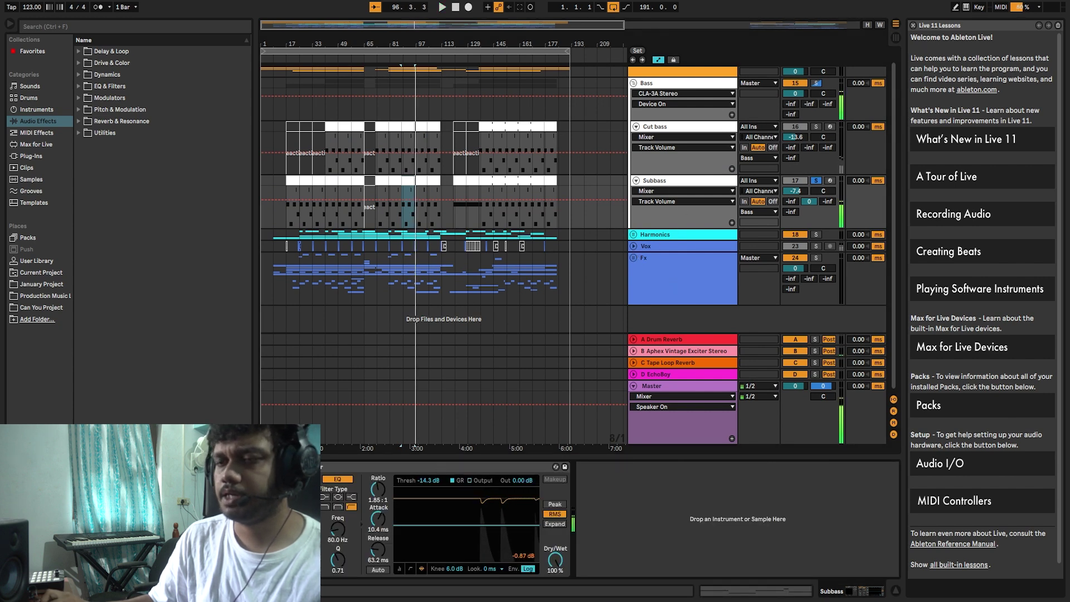
pyautogui.press('space')
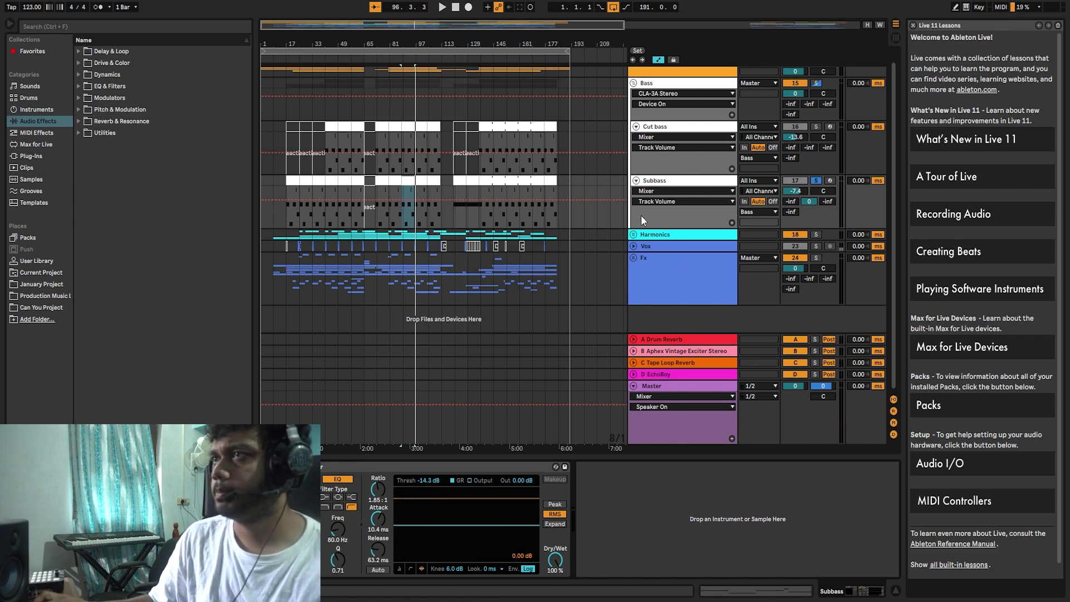
# Fold the Bass group, unfold Harmonics, and play the soloed MNC_Melodic_Pad_Whale track from about bar 84
pyautogui.click(633, 83)
pyautogui.click(634, 106)
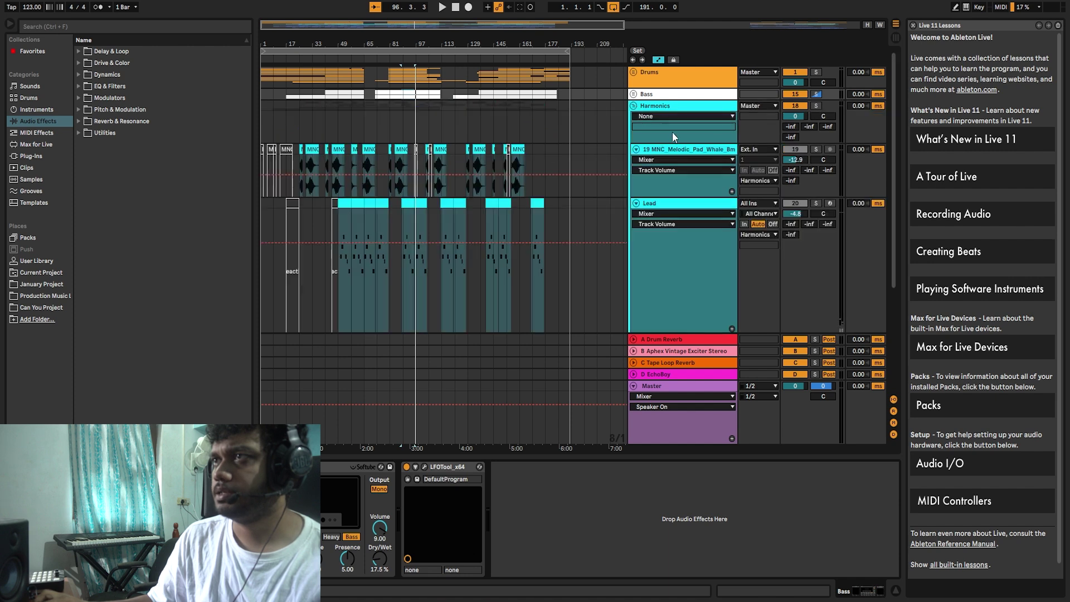
pyautogui.click(671, 109)
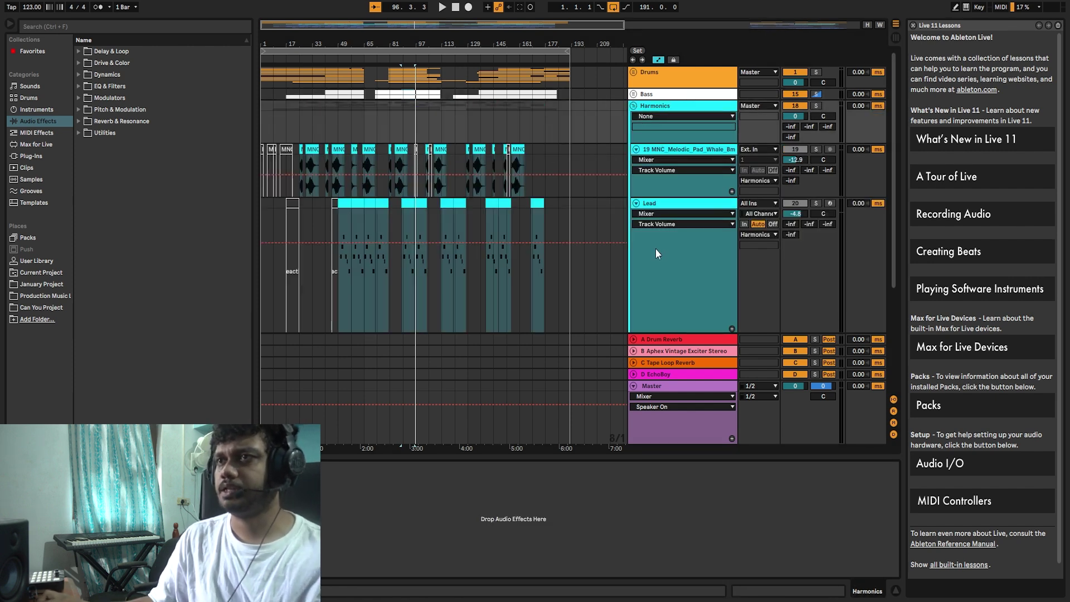
pyautogui.click(815, 149)
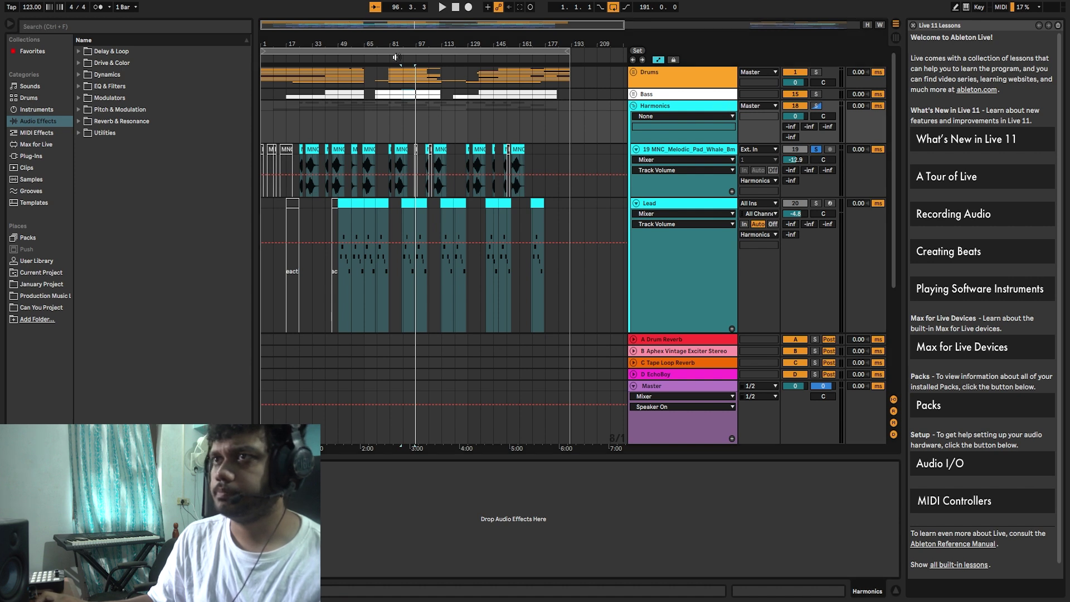
pyautogui.click(396, 57)
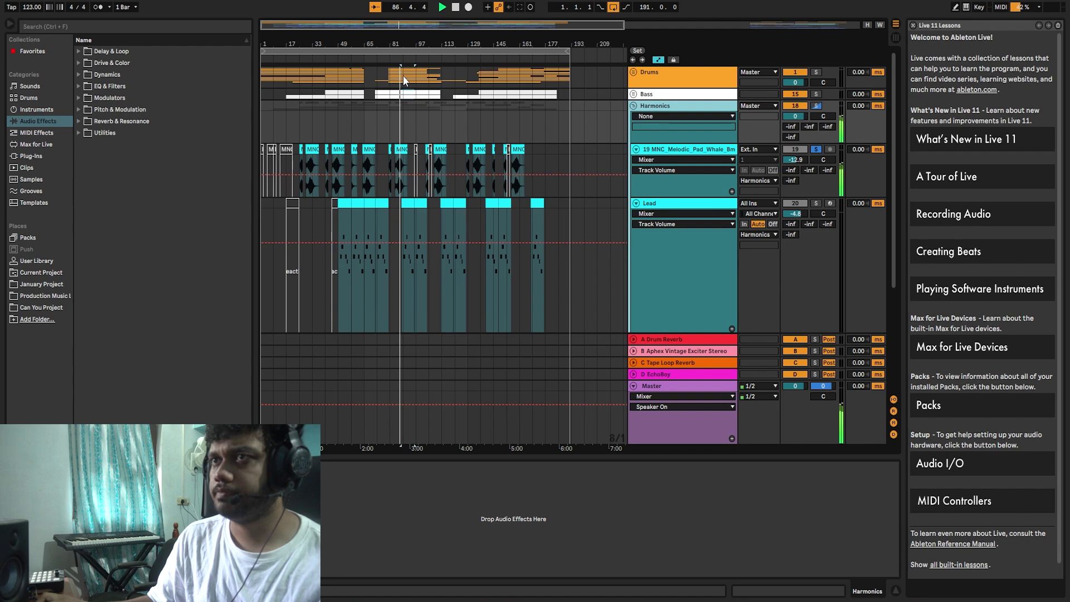
pyautogui.moveTo(395, 58); pyautogui.dragTo(396, 90)
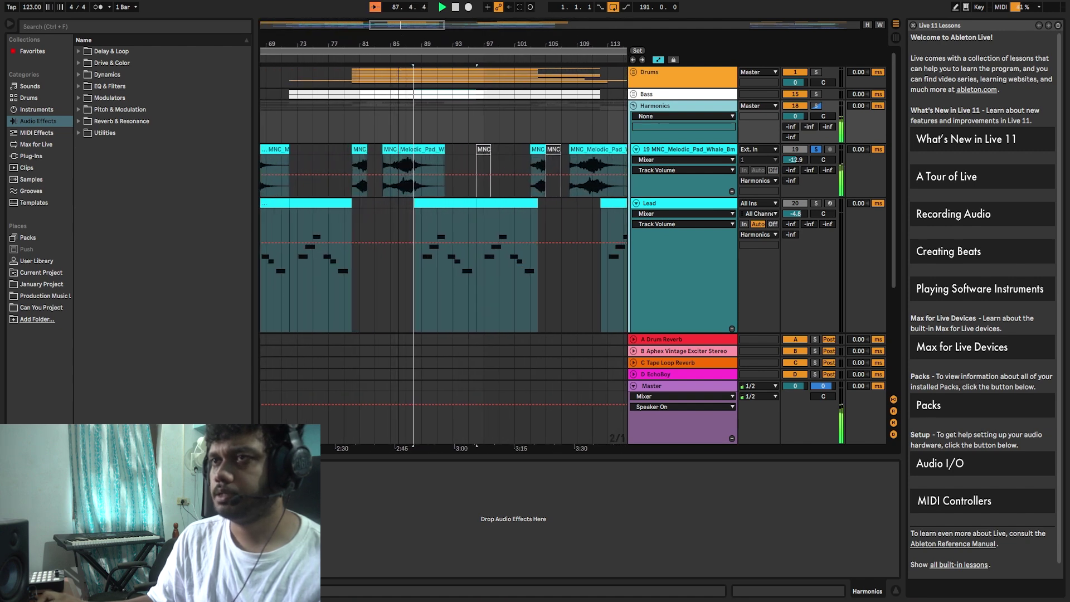
pyautogui.press('-')
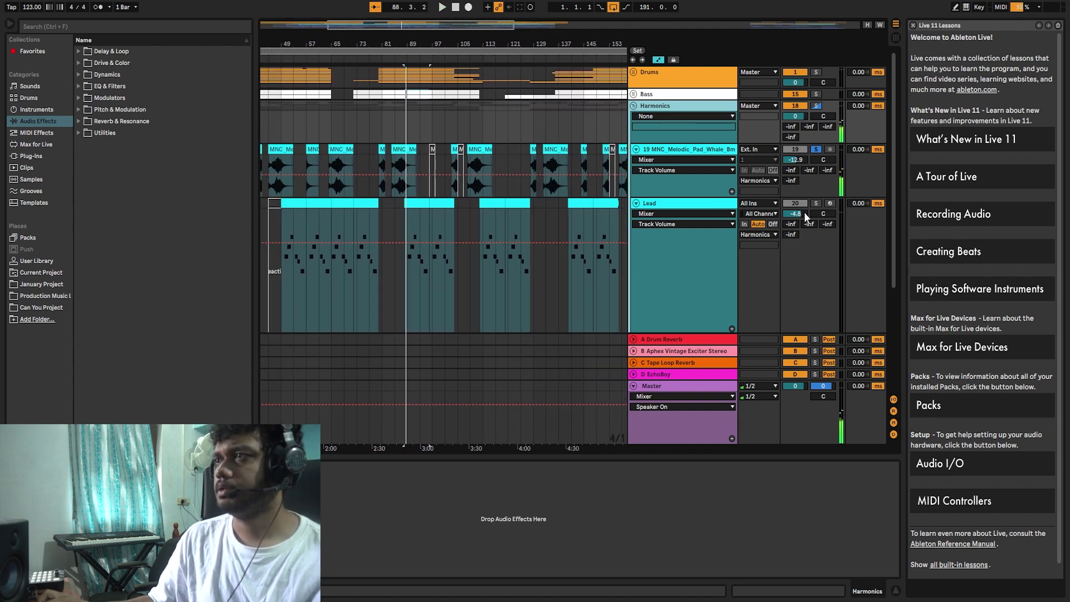
# Review the MNC_Melodic_Pad_Whale track's effects chain and examine the curve in its Pro-Q 3
pyautogui.click(718, 206)
pyautogui.click(702, 152)
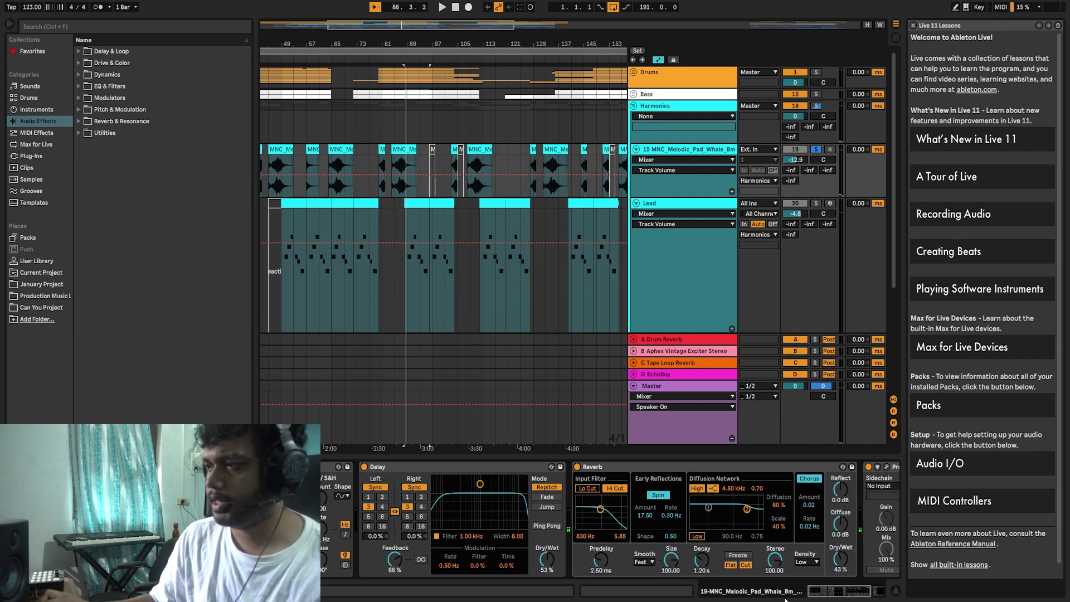
pyautogui.hscroll(5, 787, 486)
pyautogui.click(729, 467)
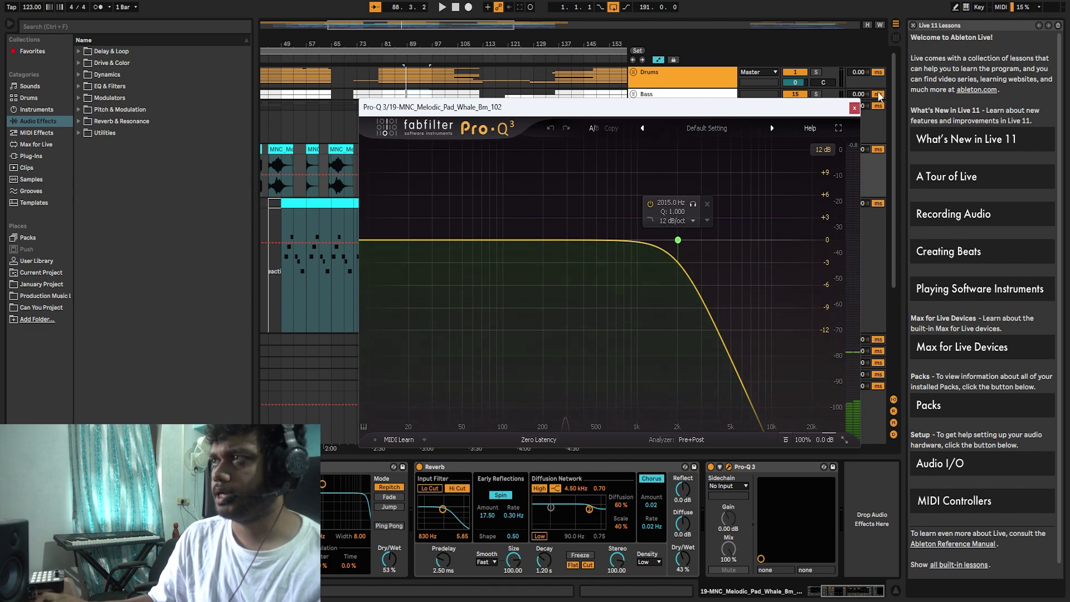
pyautogui.hotkey('ctrl', 'alt', 'p')
# View the Lead track's bar 88 clip in an enlarged note editor, play the soloed track, and unsolo it
pyautogui.click(655, 207)
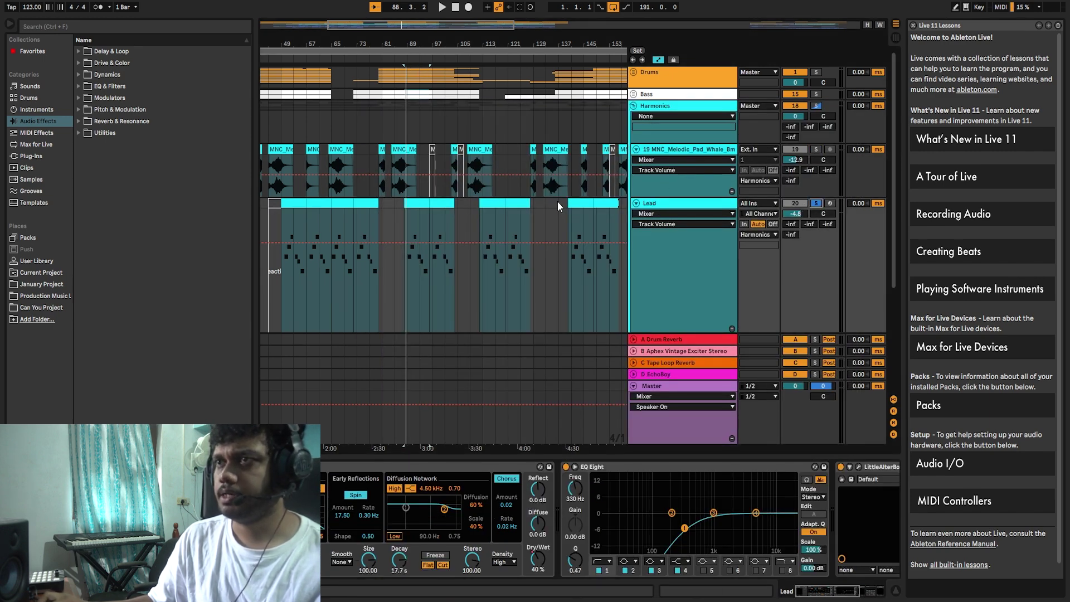
pyautogui.doubleClick(421, 208)
pyautogui.moveTo(571, 456); pyautogui.dragTo(571, 308)
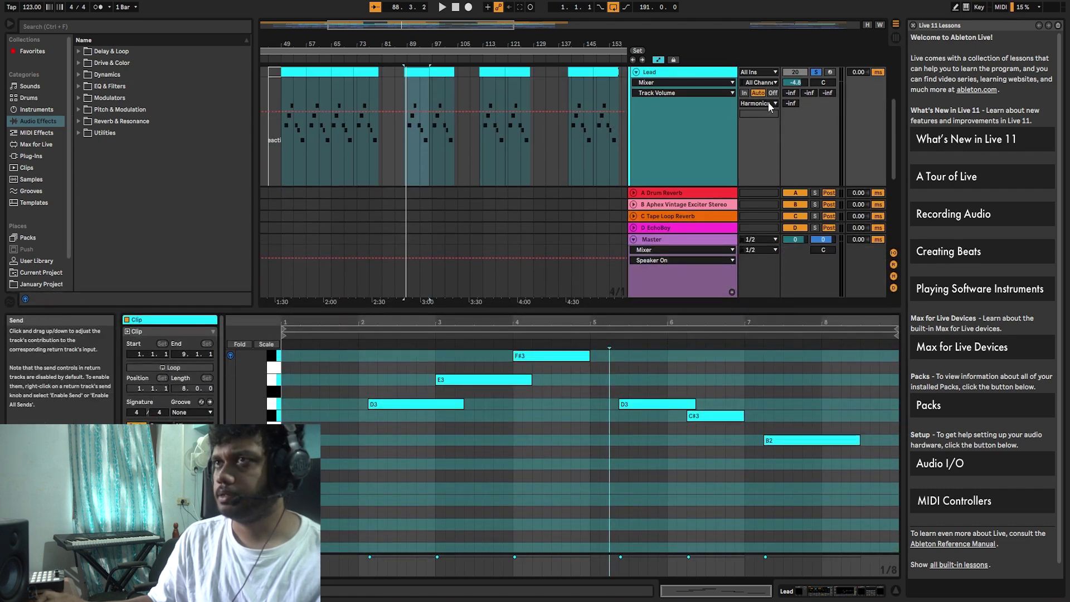
pyautogui.press('space')
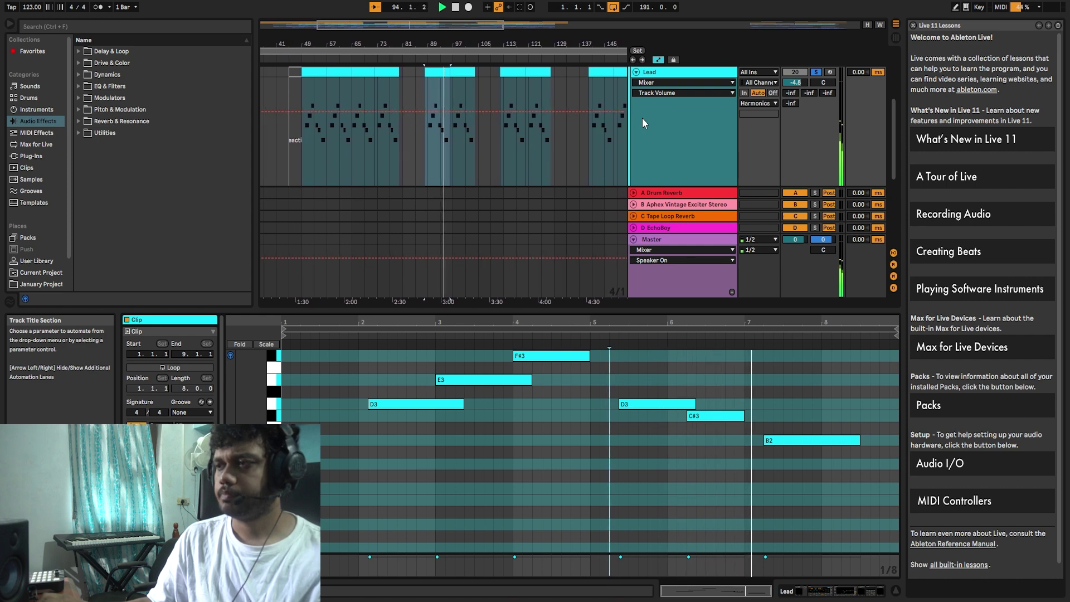
pyautogui.click(815, 72)
# Examine the Lead track's Diva synth settings and the effects following it in the device chain
pyautogui.click(677, 76)
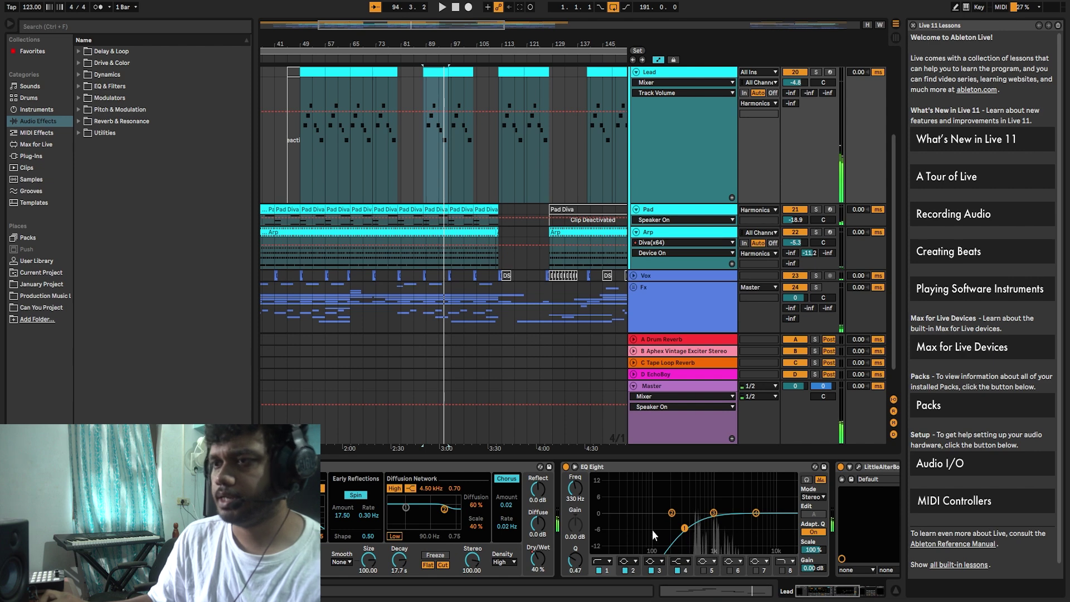
pyautogui.click(30, 467)
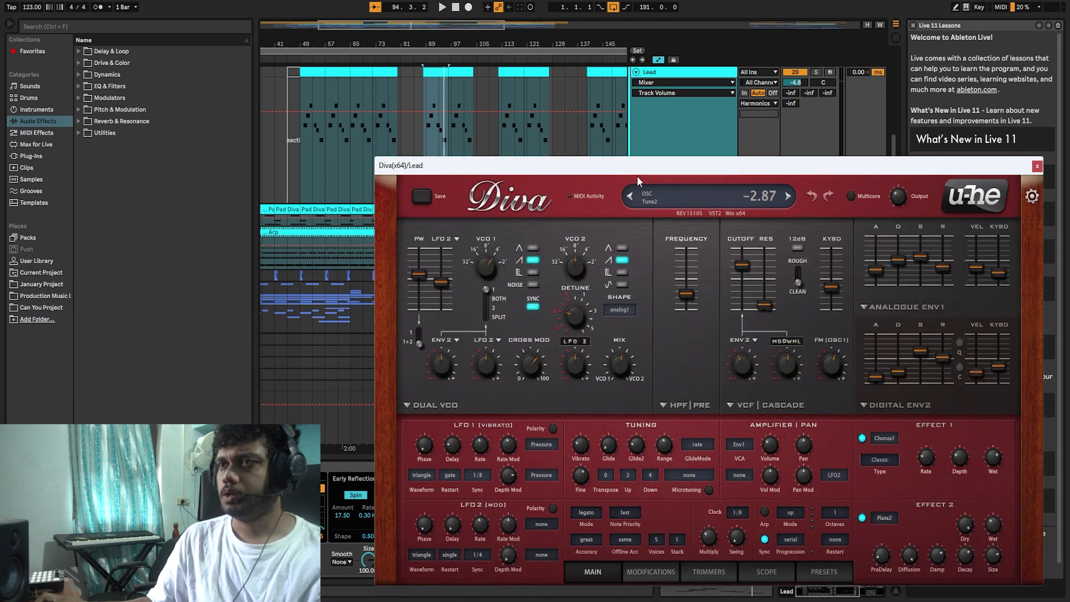
pyautogui.moveTo(647, 171); pyautogui.dragTo(463, 118)
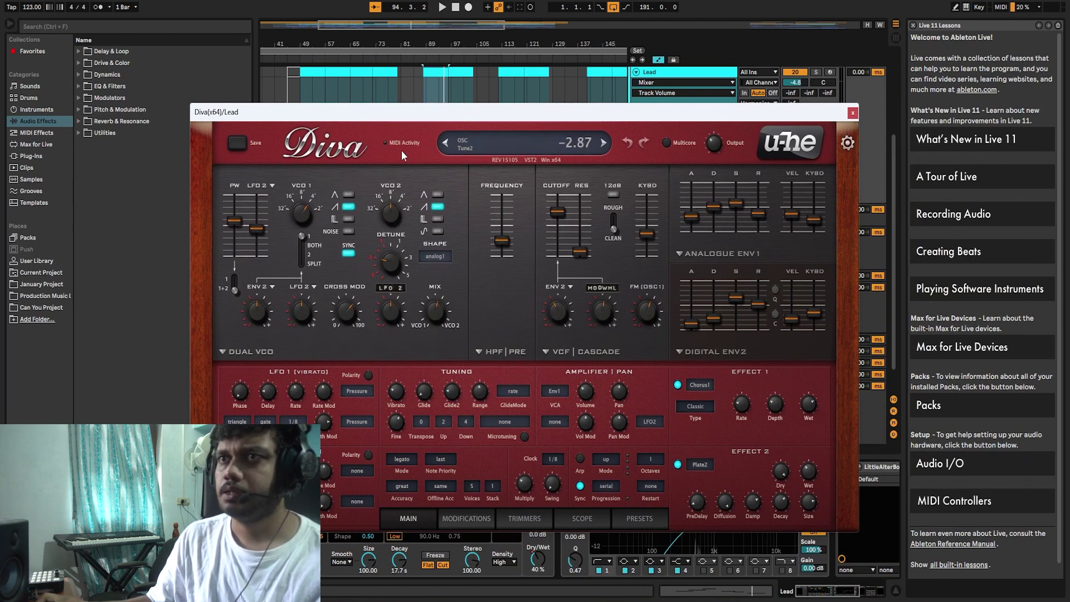
pyautogui.moveTo(448, 123); pyautogui.dragTo(601, 140)
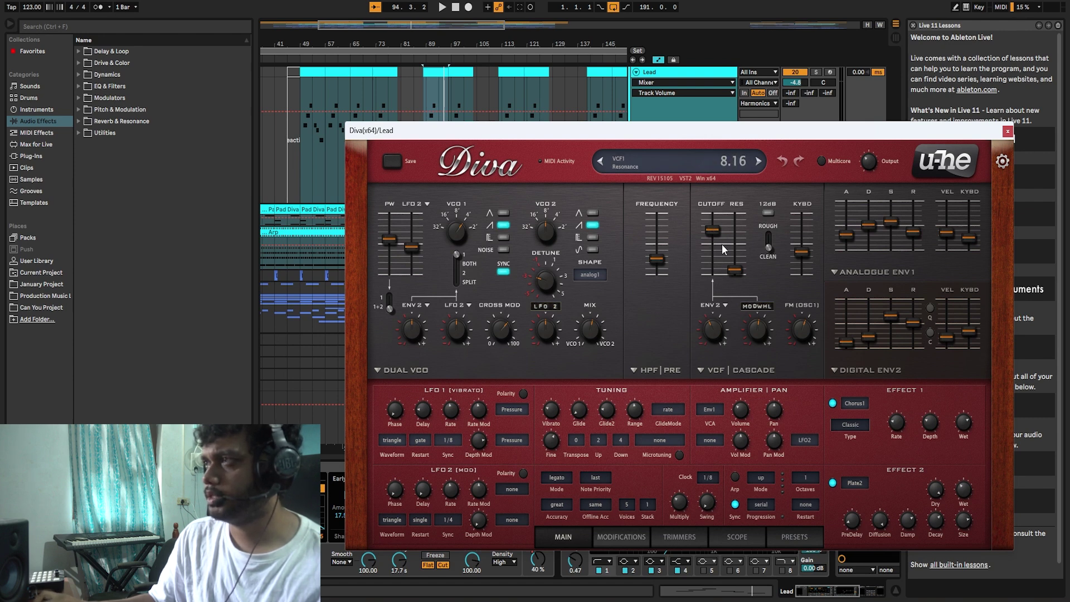
pyautogui.click(1007, 132)
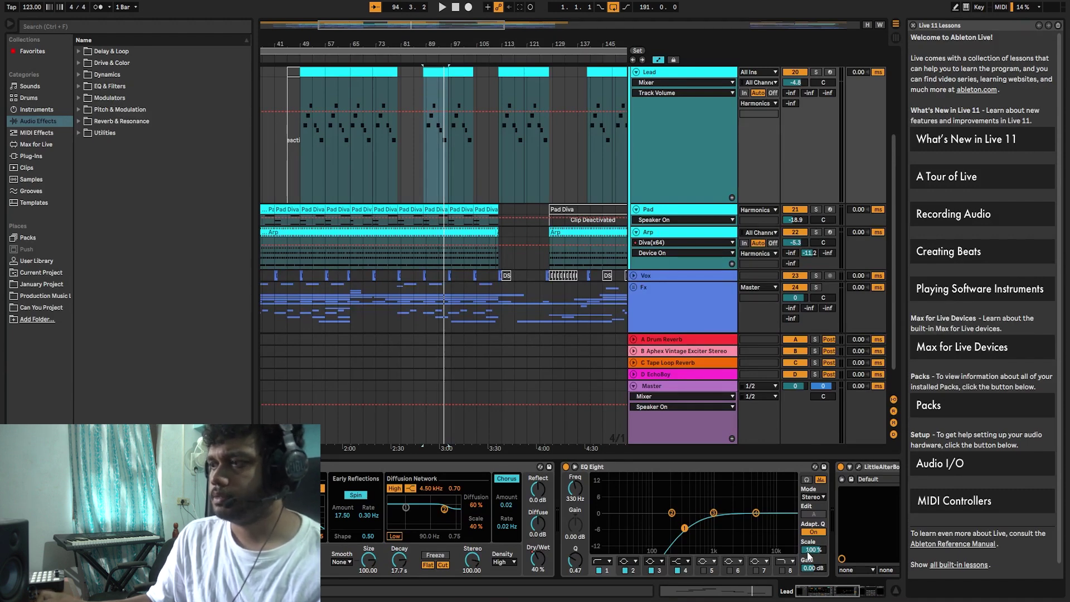
pyautogui.hscroll(5, 858, 574)
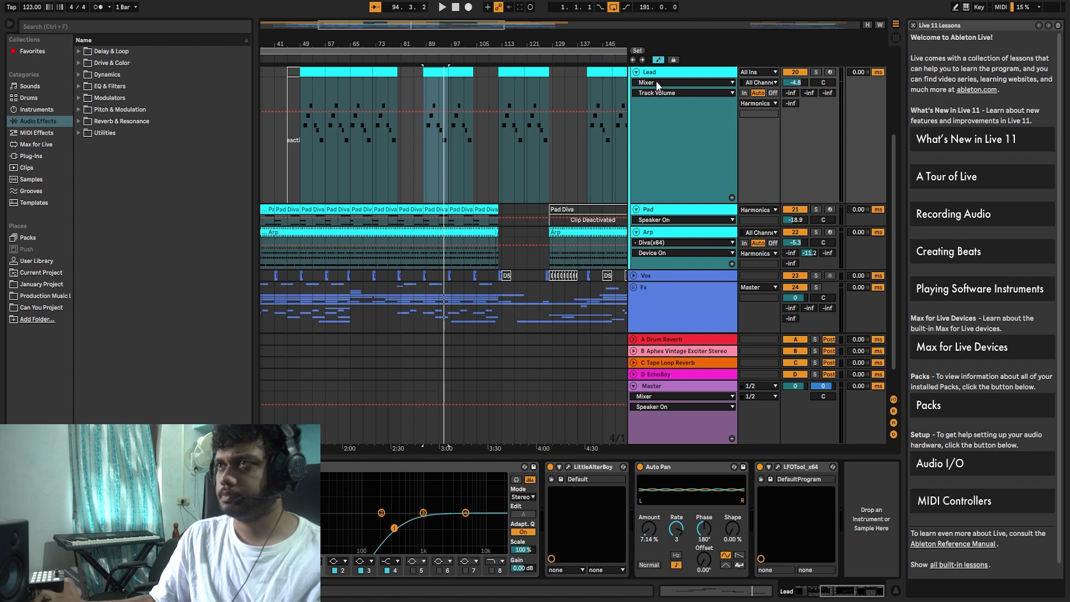
# Review the Lead track's LittleAlterBoy settings and the volume curve in its LFOTool
pyautogui.click(568, 468)
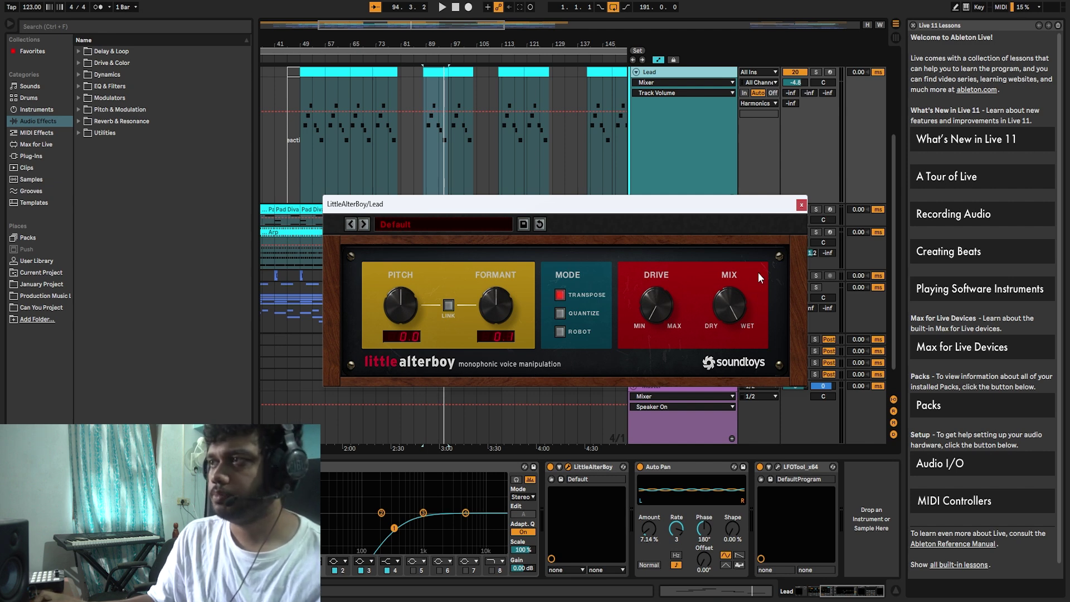
pyautogui.click(801, 204)
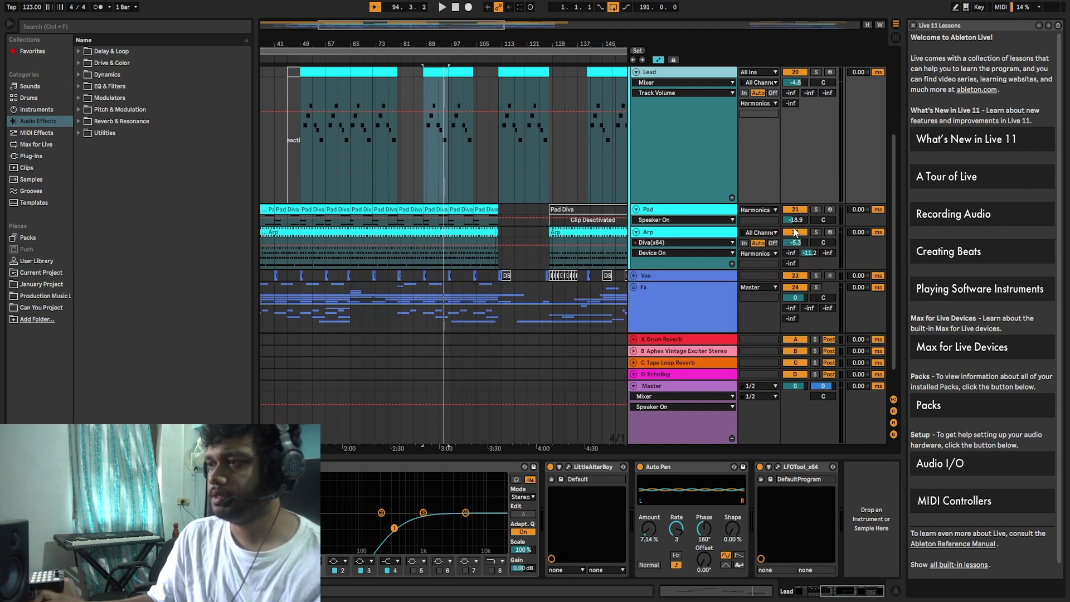
pyautogui.click(777, 466)
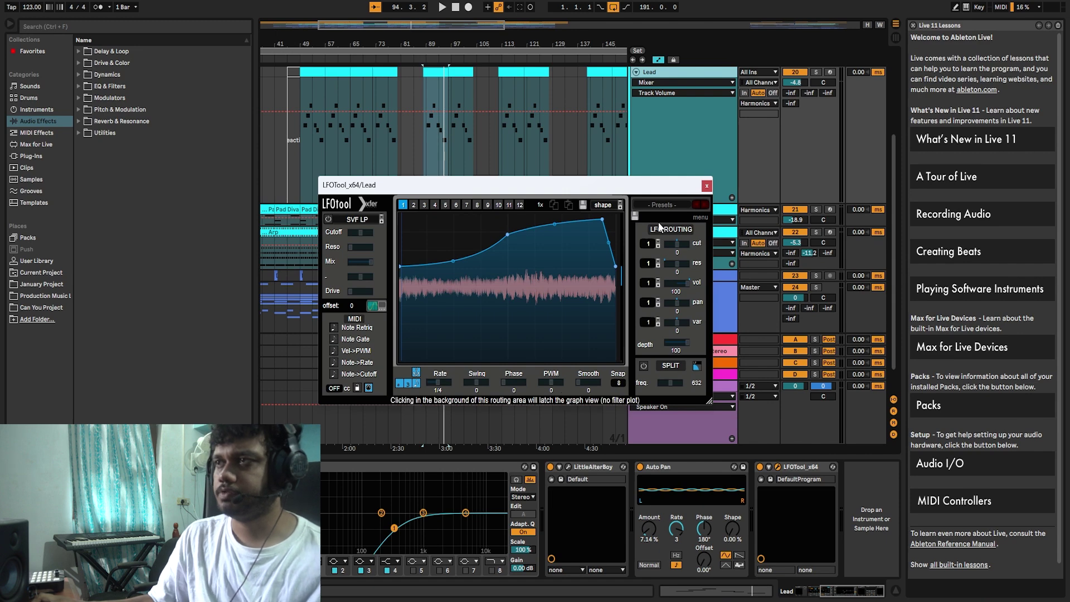
pyautogui.click(705, 186)
# Solo the Pad track, play it from about bar 69, and examine its Diva synth settings
pyautogui.click(665, 212)
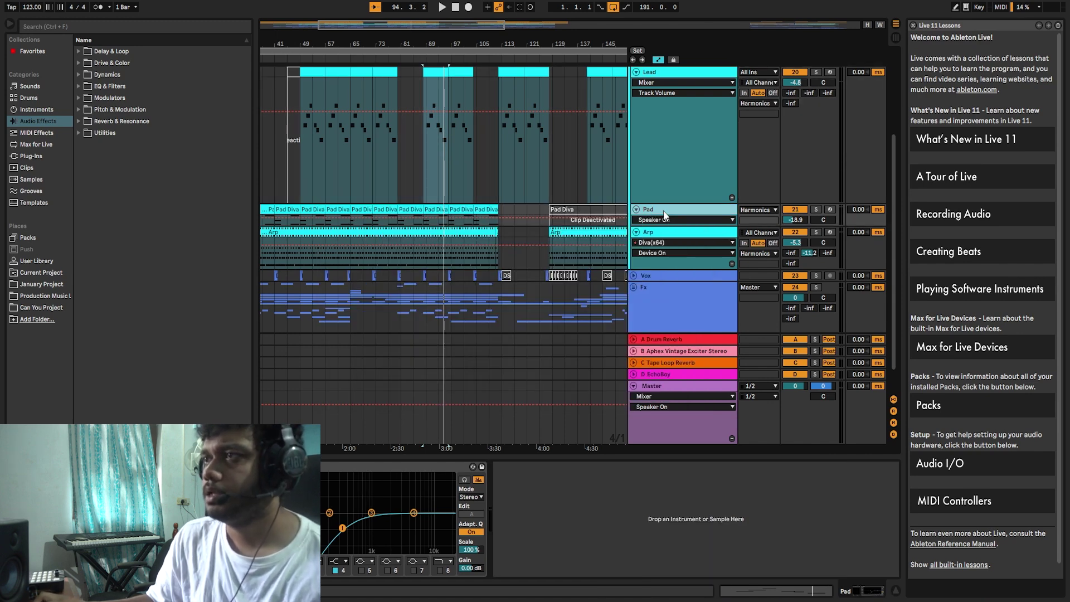
pyautogui.click(815, 209)
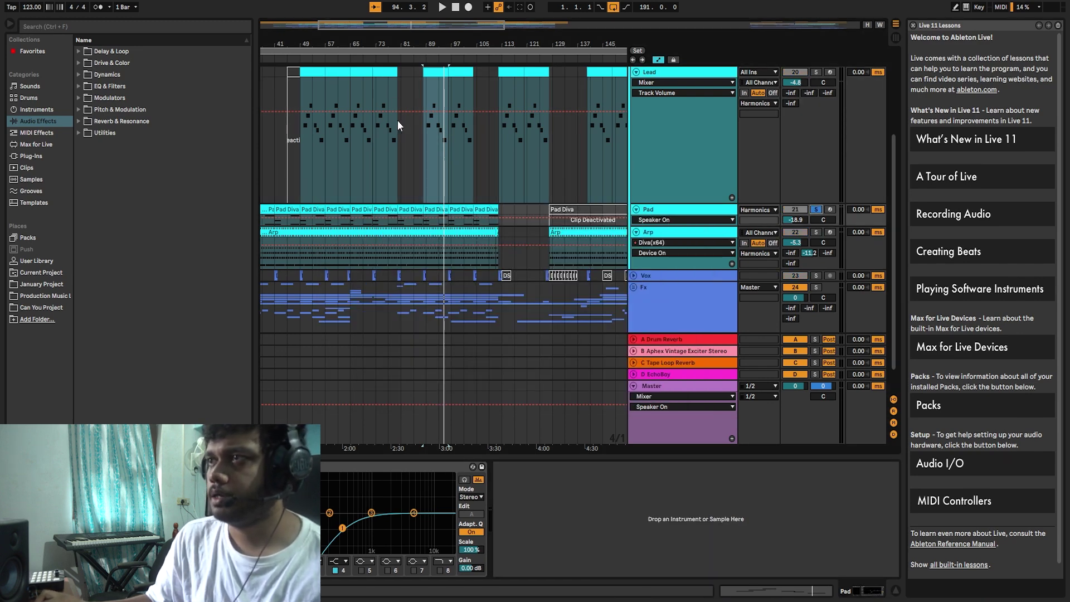
pyautogui.click(365, 62)
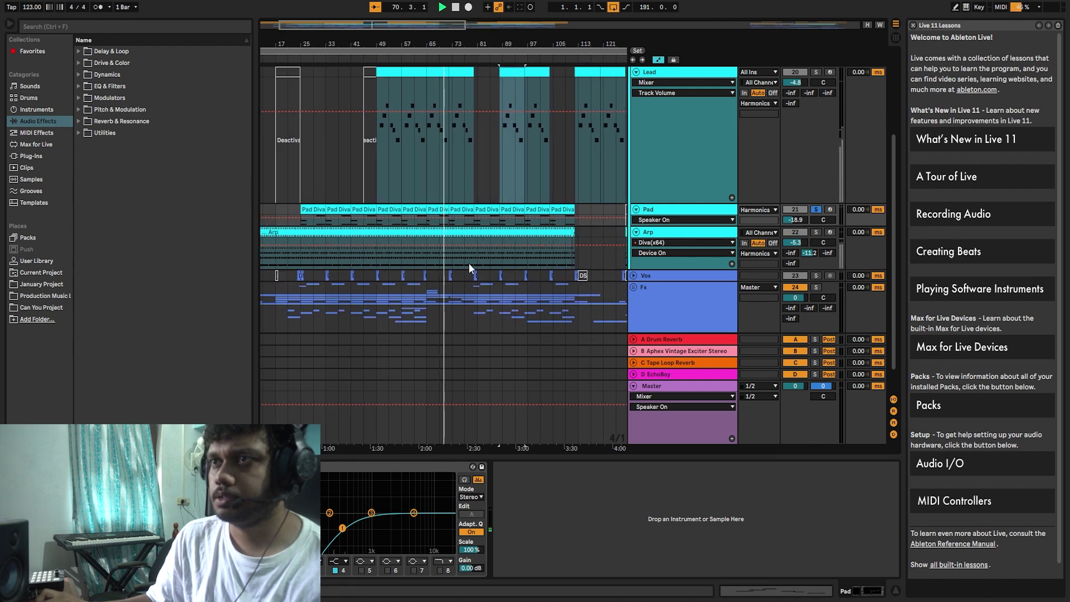
pyautogui.hotkey('ctrl', 'alt', 'p')
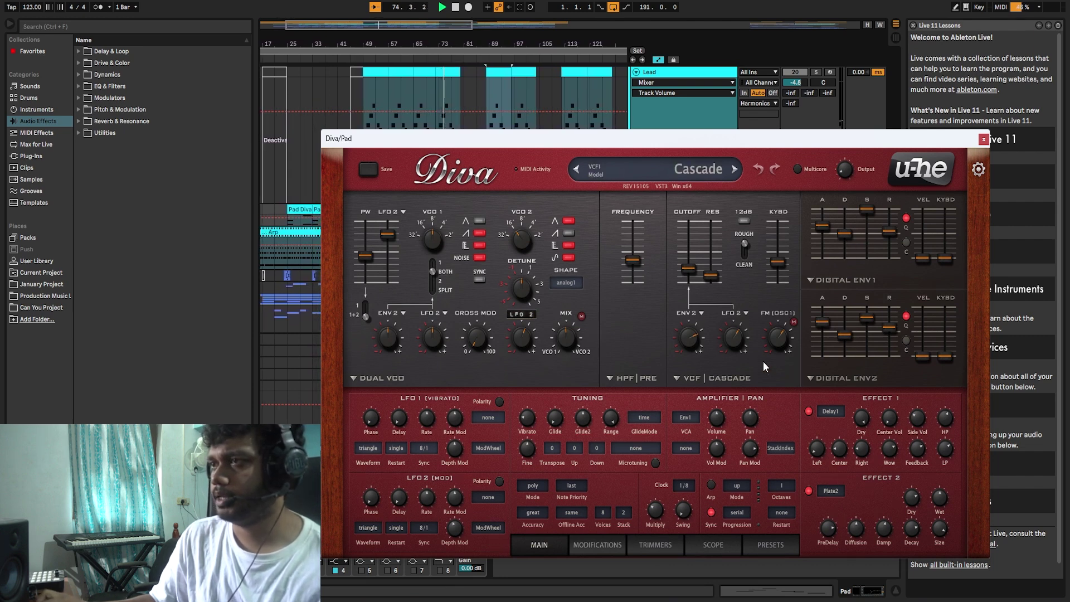
pyautogui.click(983, 139)
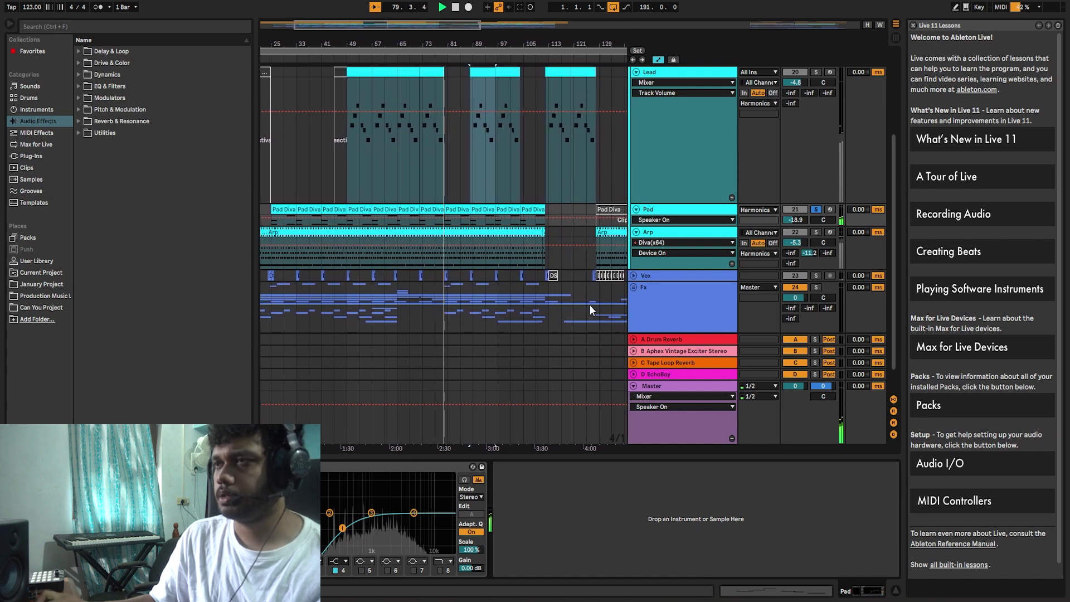
# Solo the Arp track, play it from about bar 69, and show its device chain
pyautogui.click(815, 232)
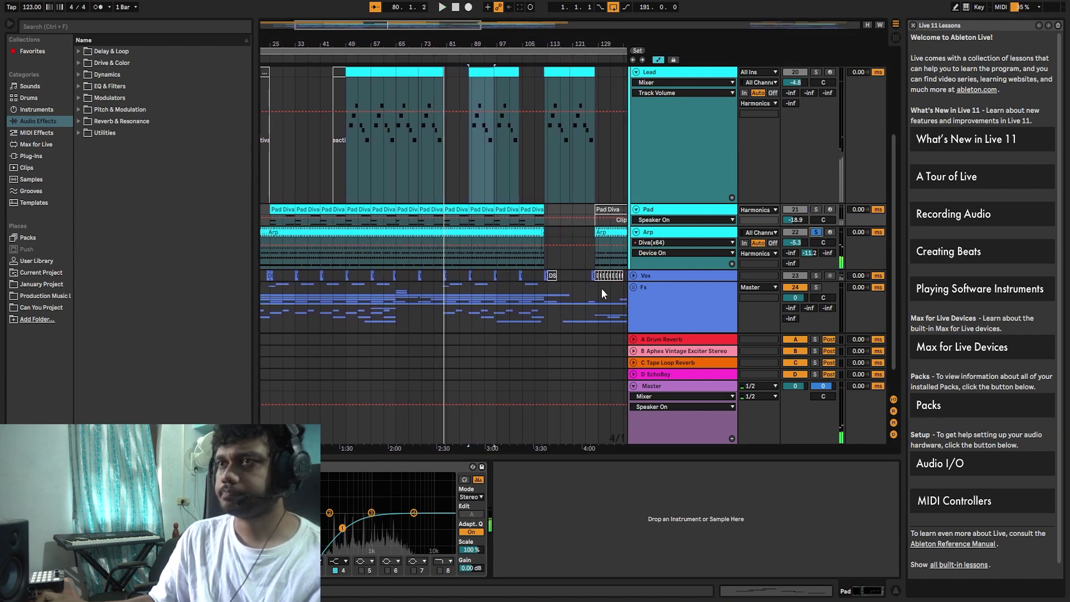
pyautogui.click(411, 59)
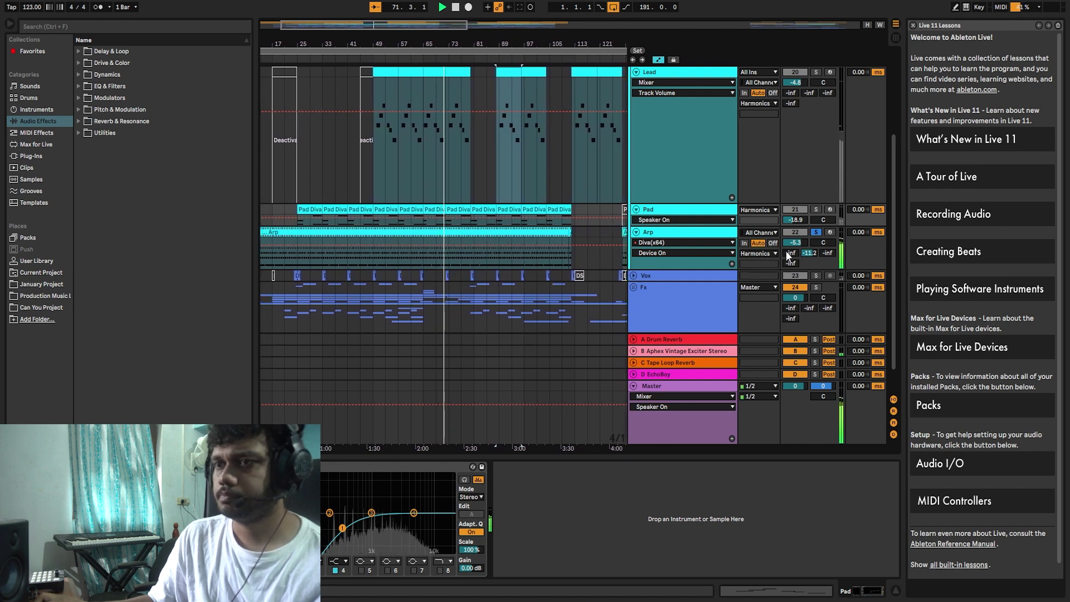
pyautogui.click(691, 262)
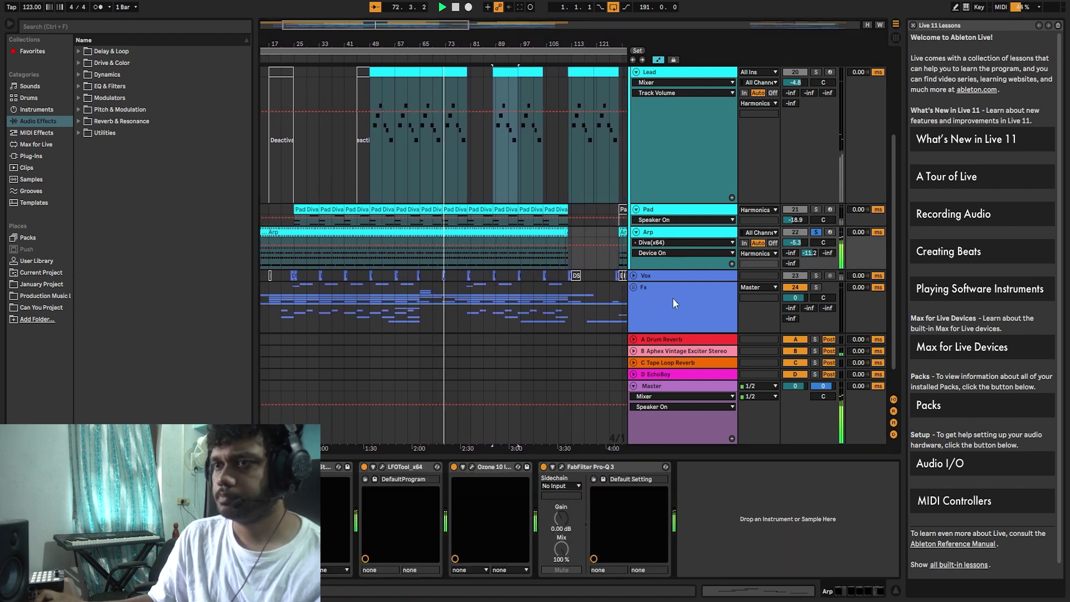
# Review the Arp track's CLA-2A, LFOTool, Ozone 10 Imager and Pro-Q 3 effects, examining the low-cut band in the EQ
pyautogui.click(338, 467)
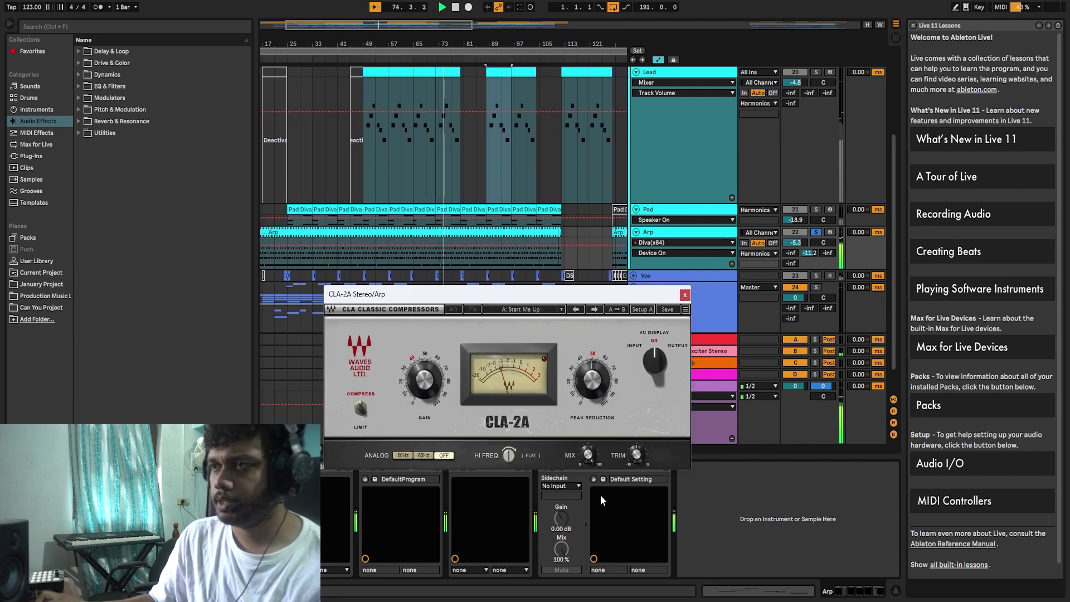
pyautogui.click(684, 295)
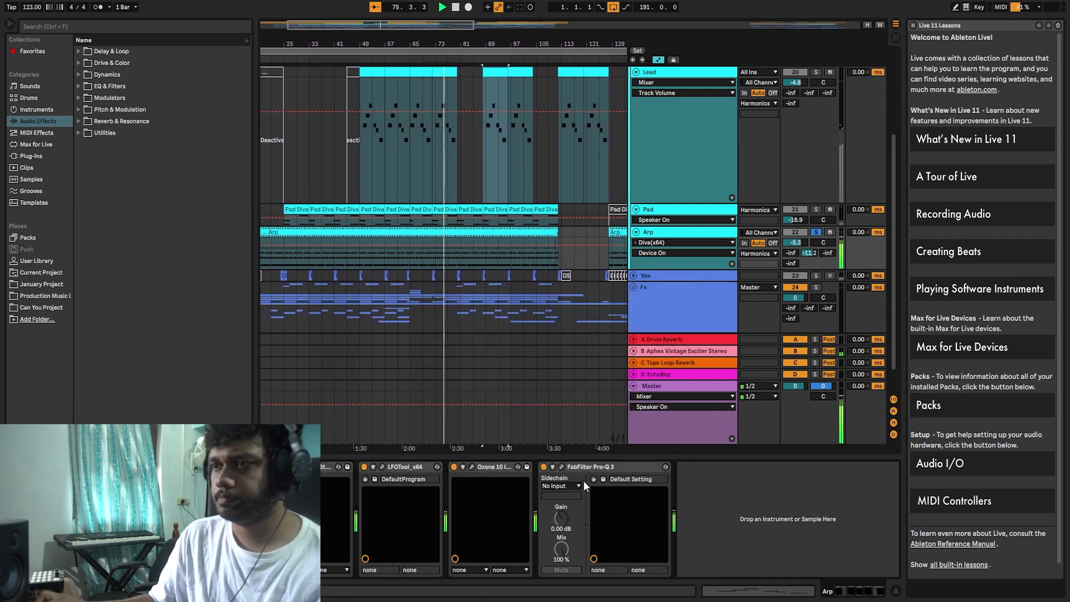
pyautogui.click(381, 467)
pyautogui.click(730, 225)
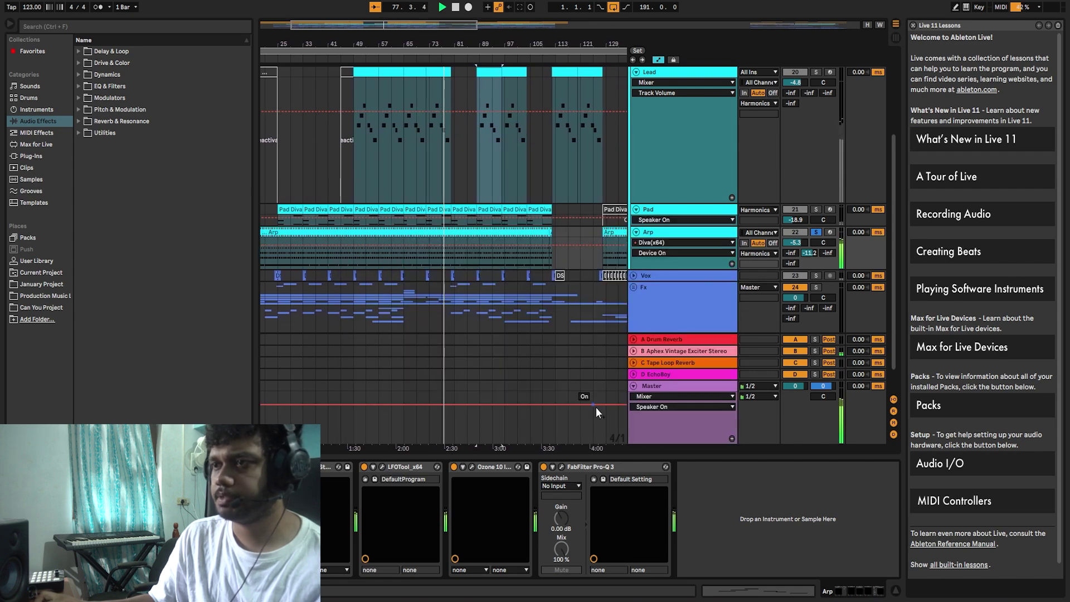
pyautogui.click(472, 468)
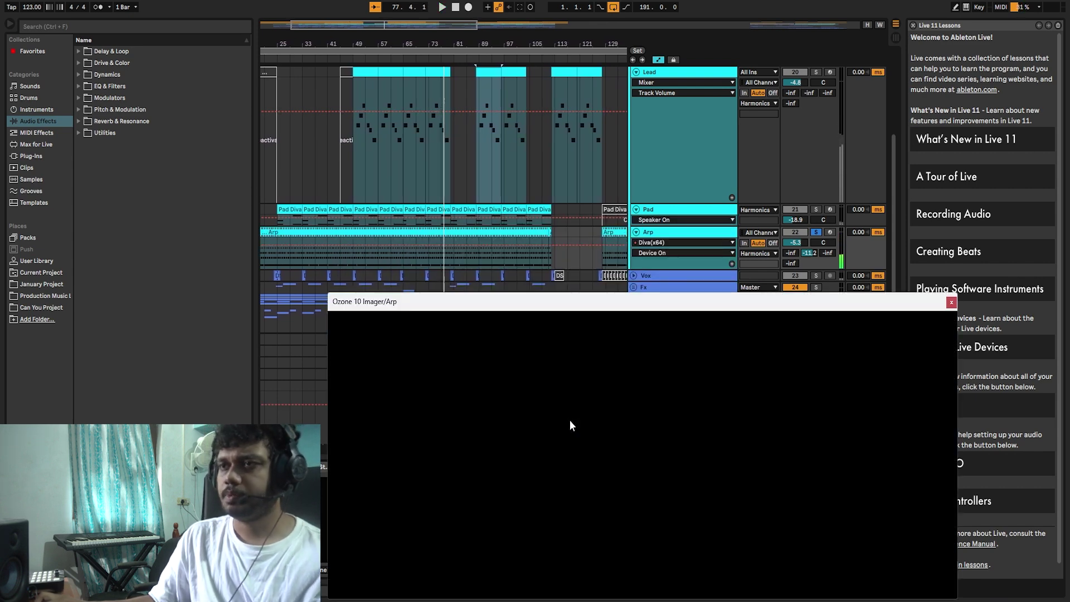
pyautogui.click(951, 303)
pyautogui.click(562, 467)
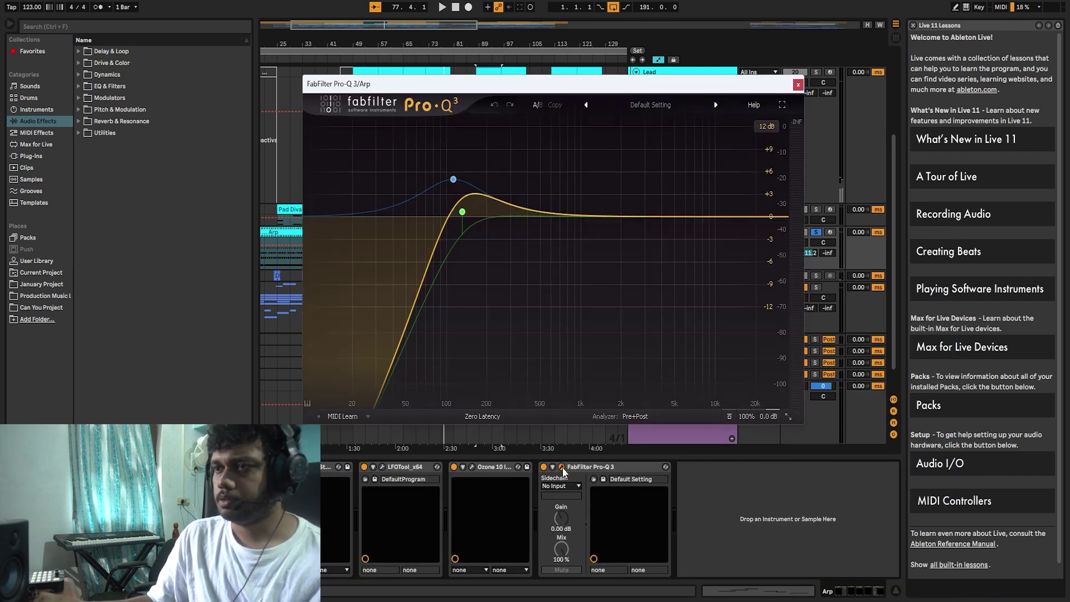
pyautogui.moveTo(490, 226)
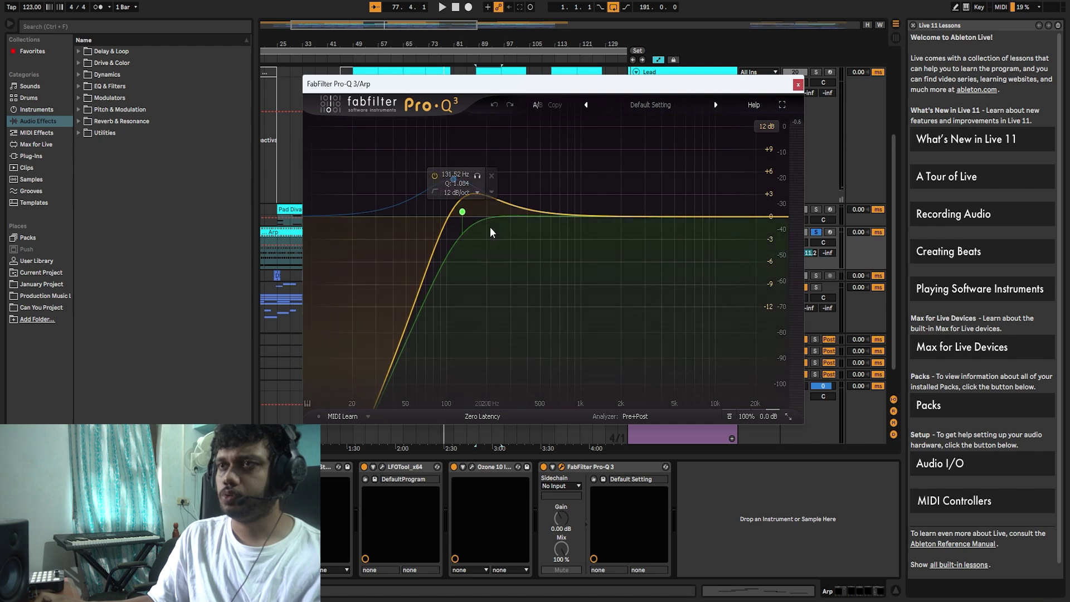
pyautogui.click(798, 85)
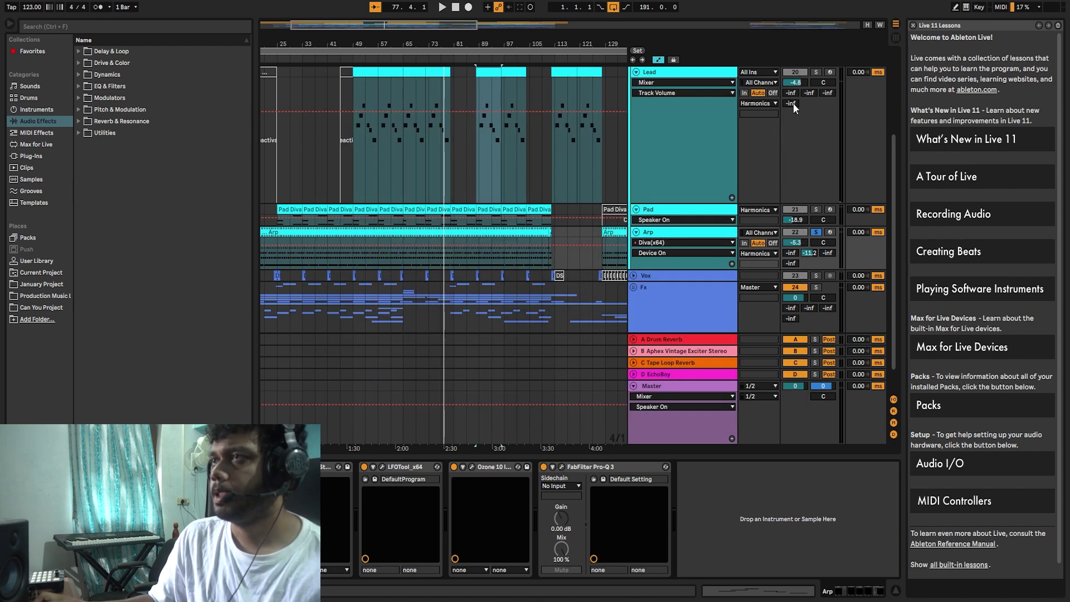
# Fold the Harmonics group, play it soloed from about bar 51, and unsolo it
pyautogui.click(637, 233)
pyautogui.scroll(5, 638, 237)
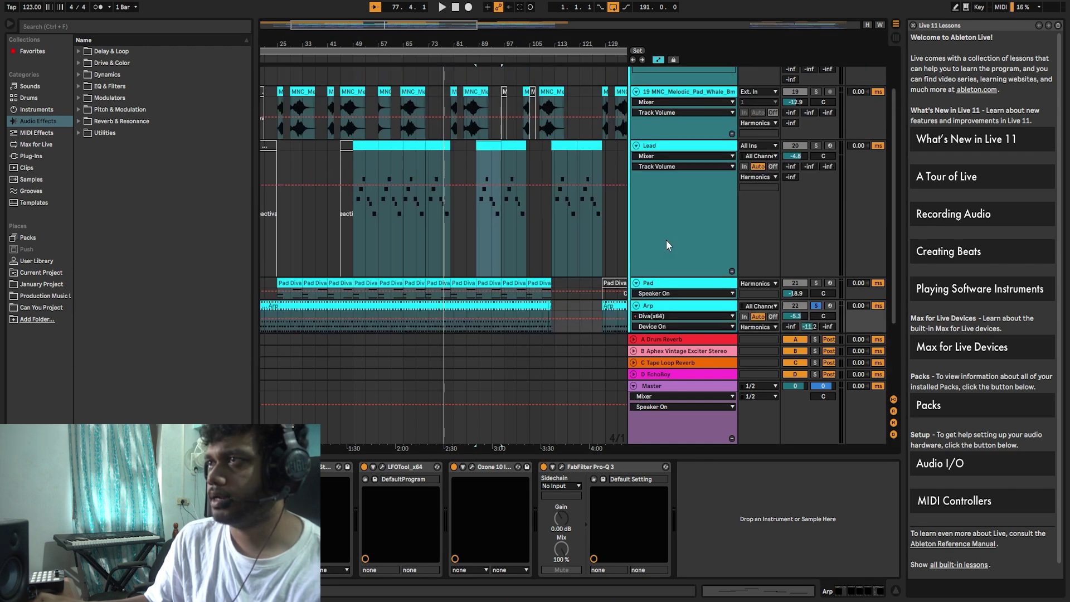
pyautogui.click(634, 106)
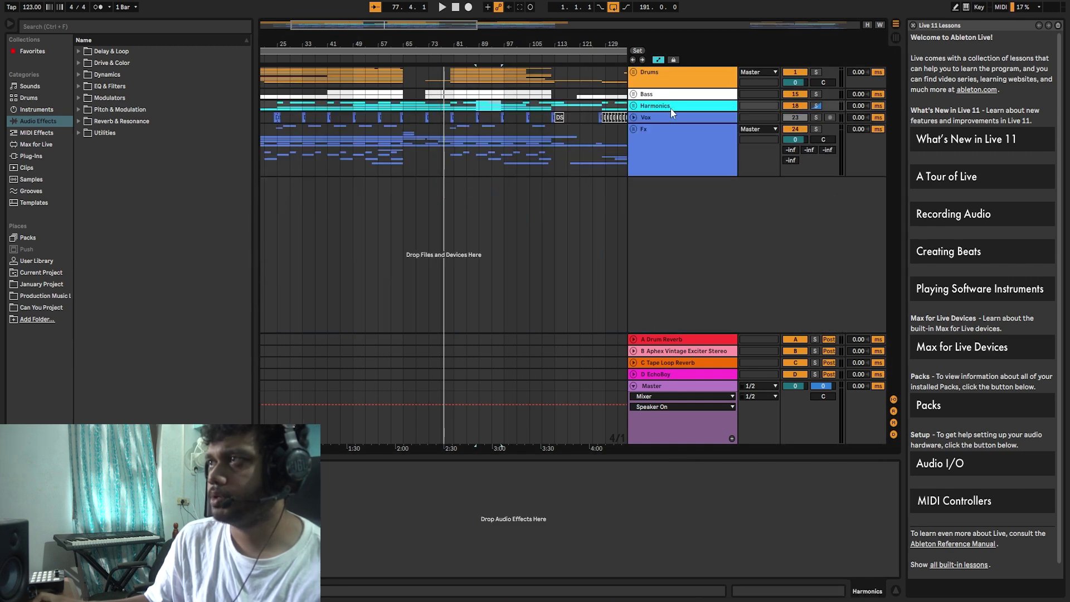
pyautogui.click(816, 106)
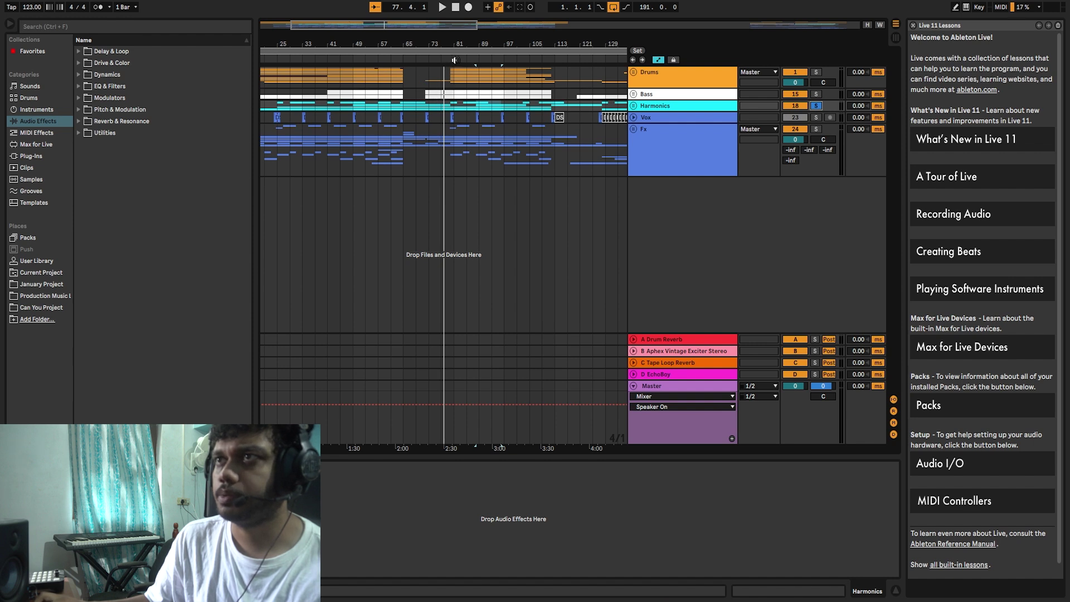
pyautogui.click(358, 59)
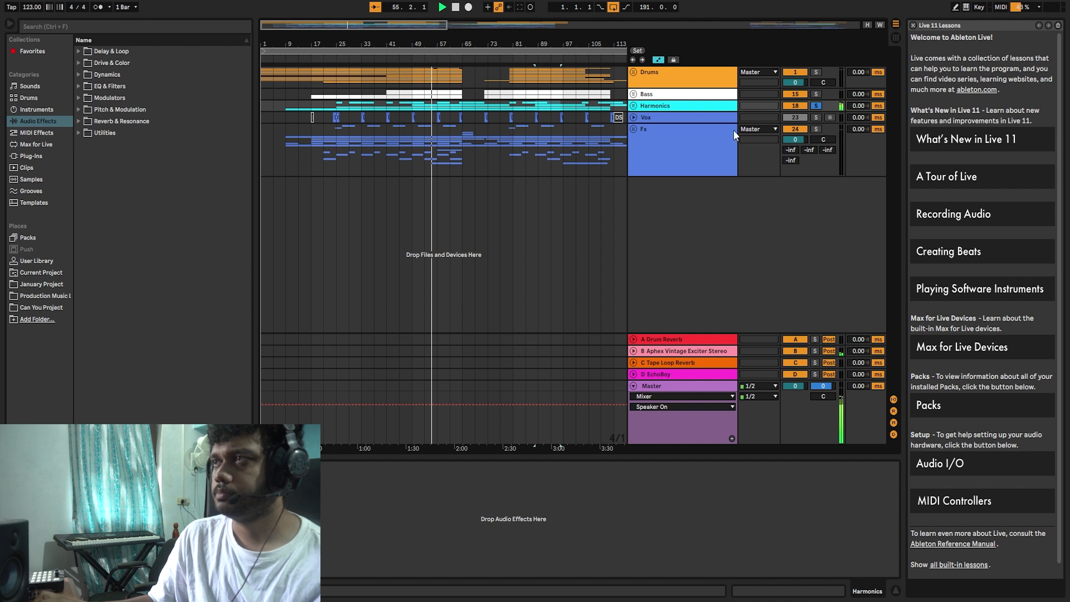
pyautogui.click(817, 106)
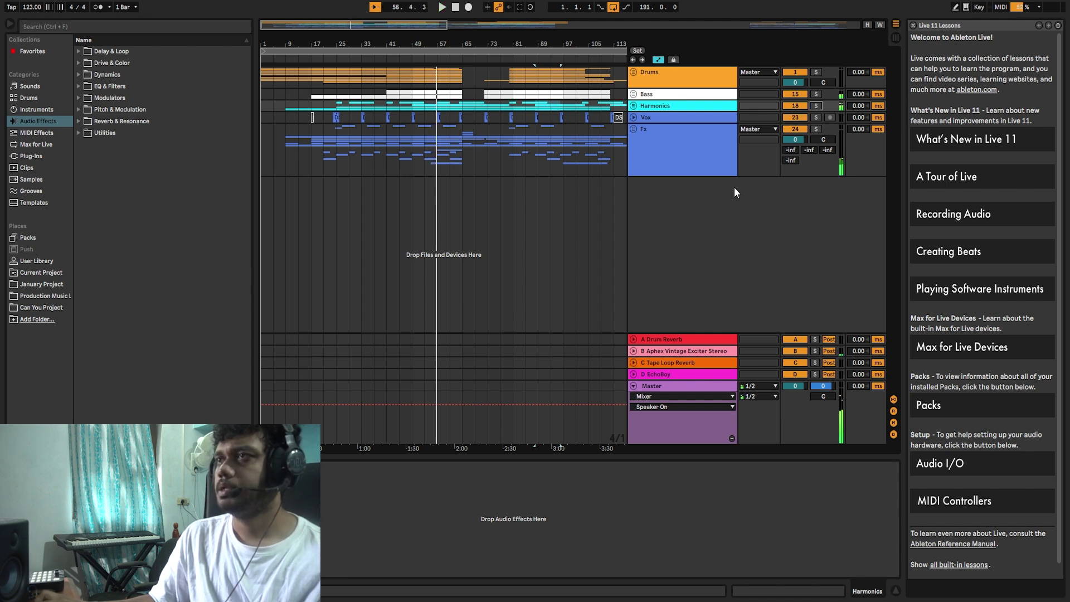
# Unfold the Vox track to show its clips and effects, play it soloed from bar 41, and unsolo it
pyautogui.click(636, 117)
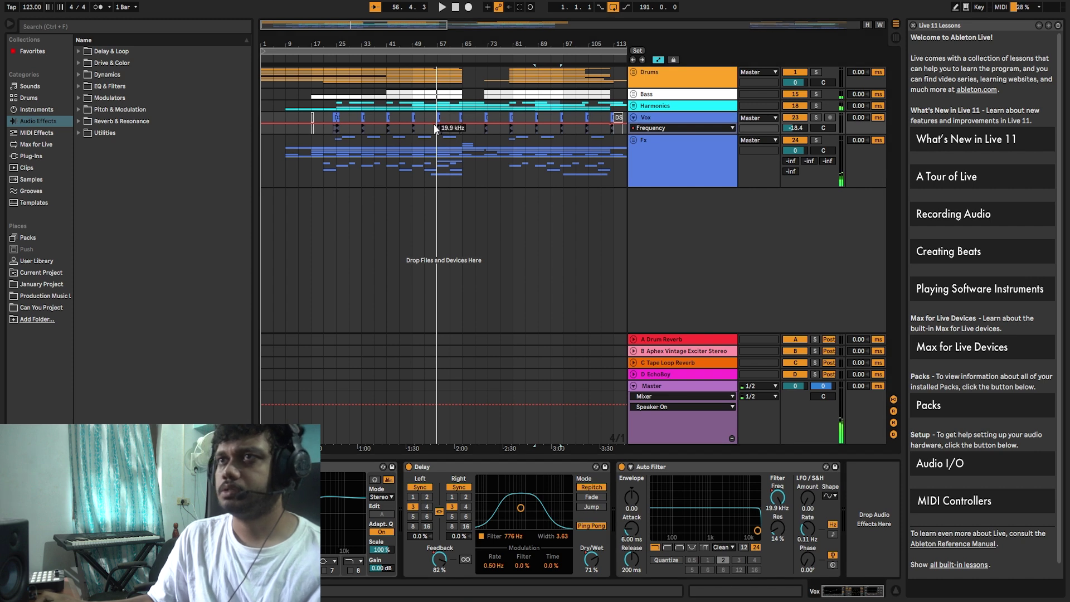
pyautogui.moveTo(385, 42); pyautogui.dragTo(386, 89)
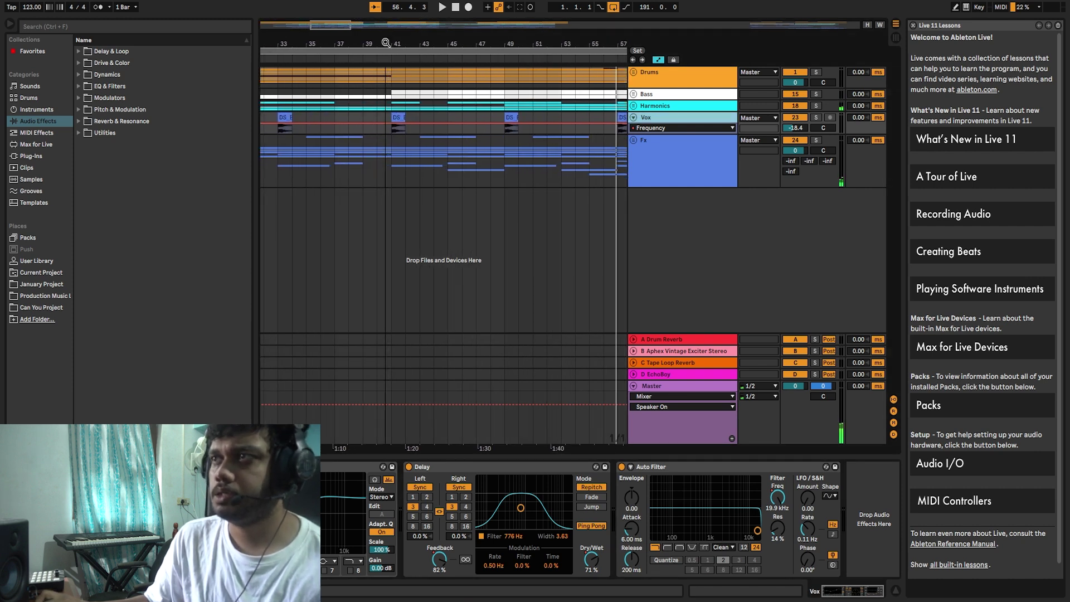
pyautogui.click(658, 115)
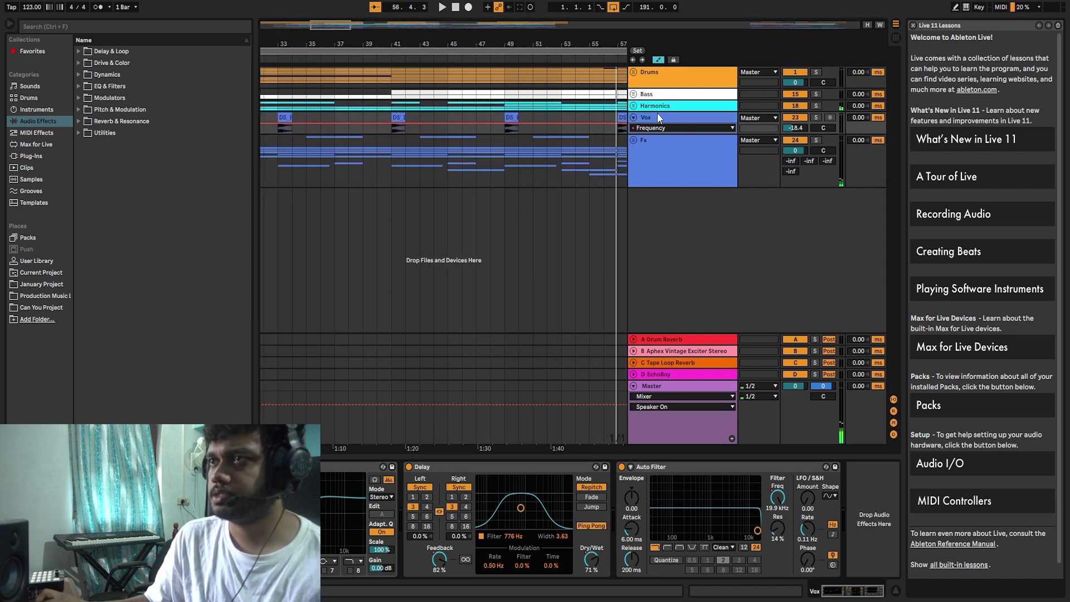
pyautogui.click(818, 118)
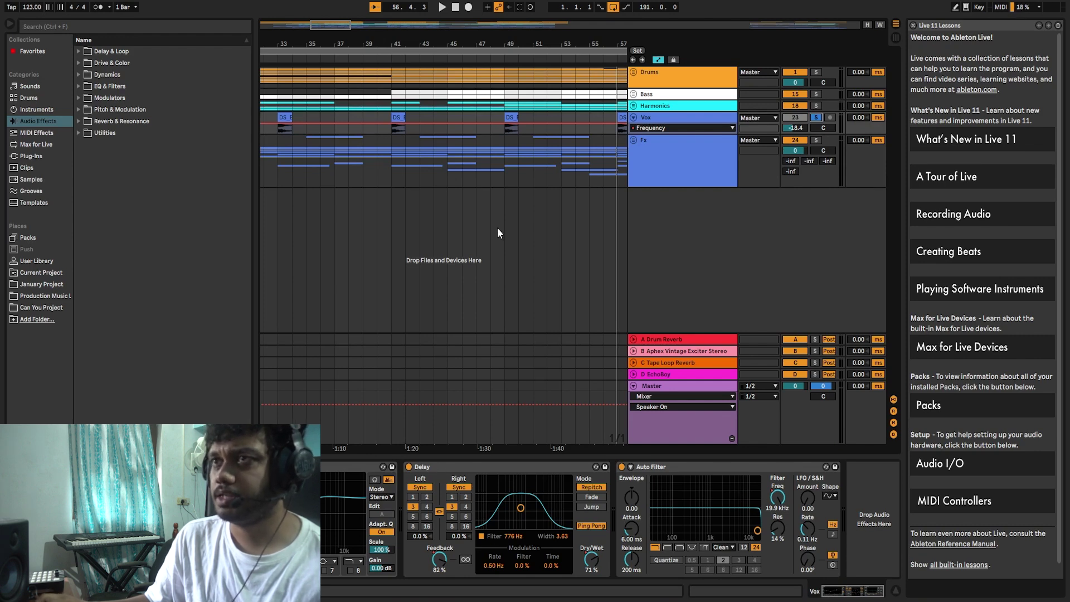
pyautogui.click(392, 58)
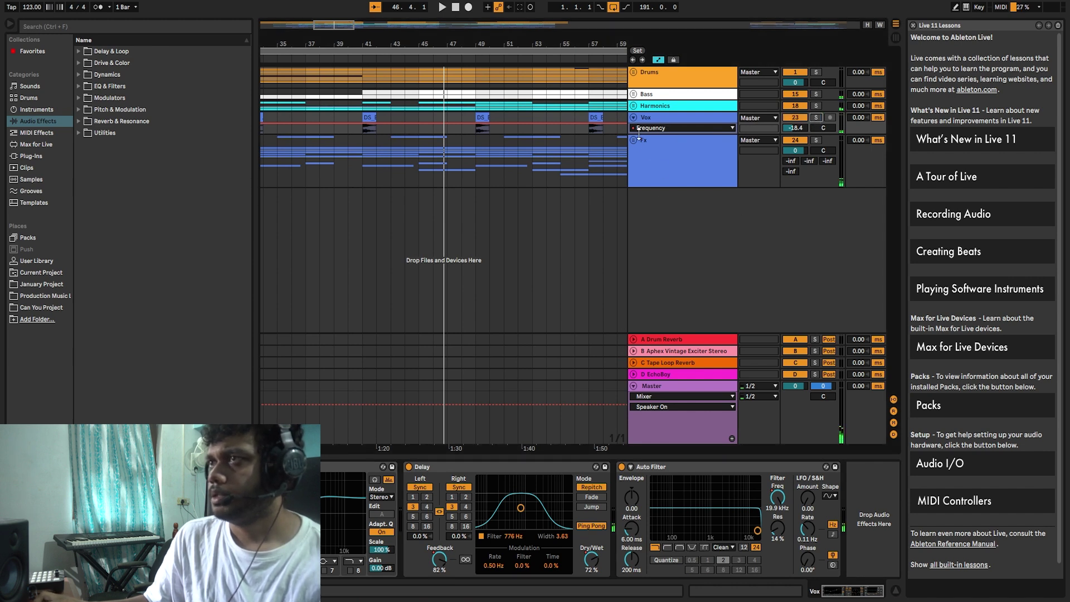
pyautogui.click(656, 116)
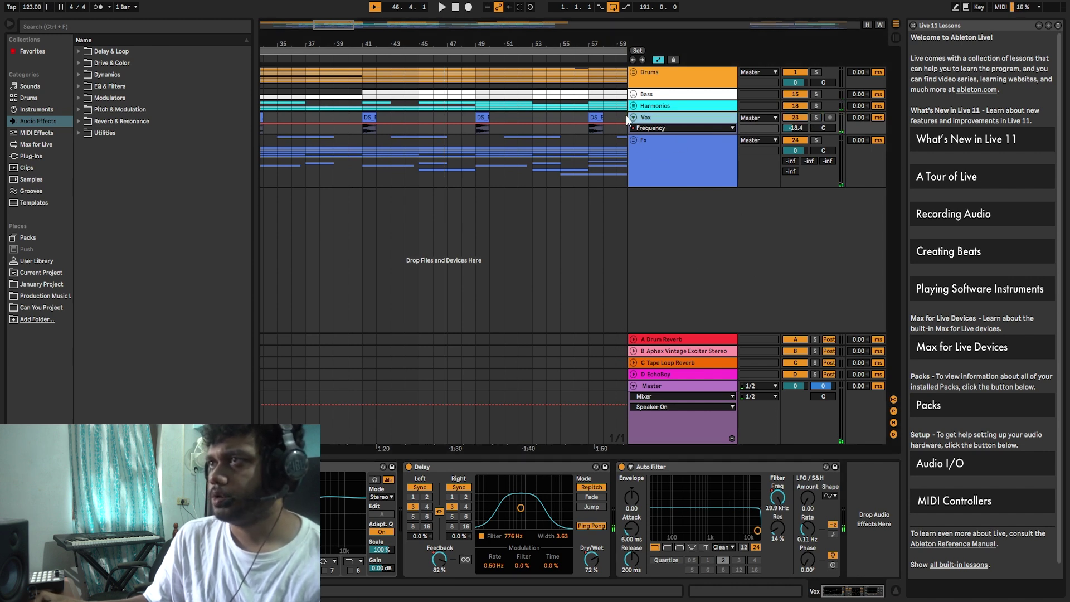
# Fold the Vox track, unfold the Fx group, and look through the tracks inside it
pyautogui.click(633, 118)
pyautogui.click(634, 130)
pyautogui.click(648, 163)
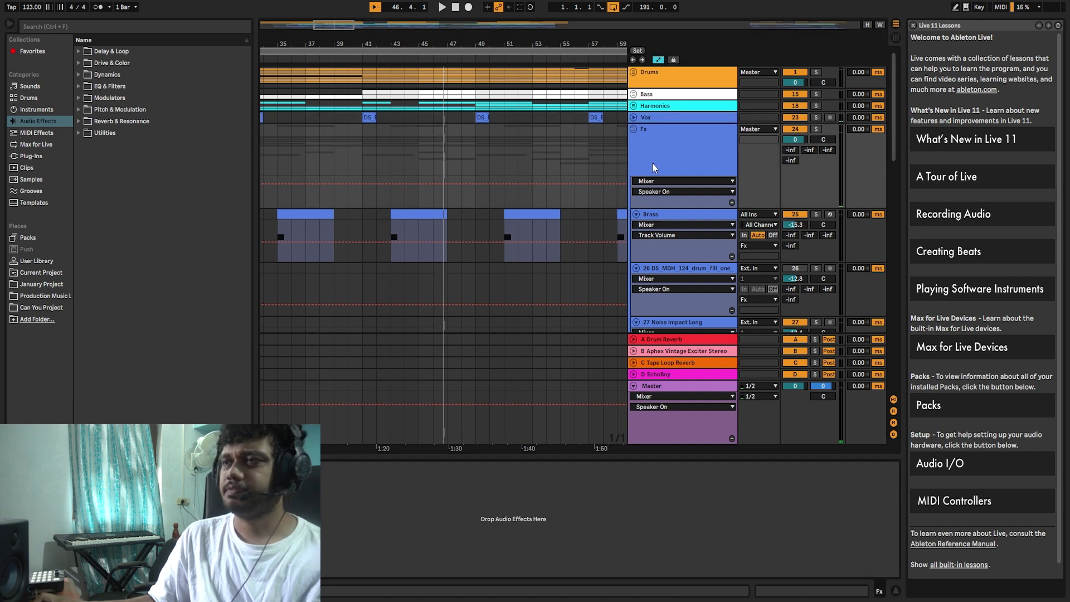
pyautogui.scroll(-3, 664, 205)
pyautogui.scroll(3, 665, 207)
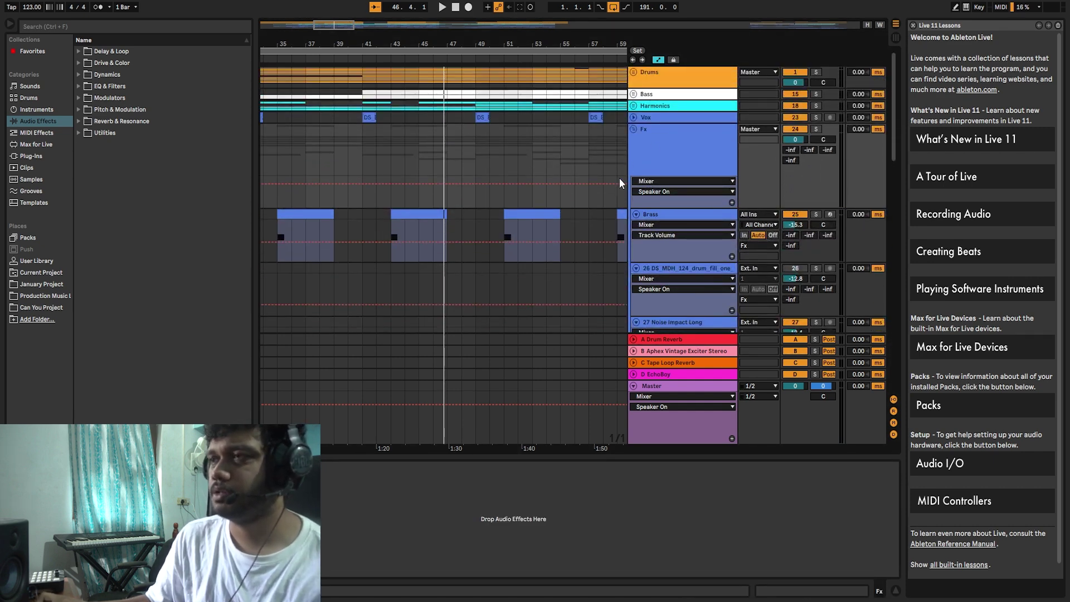
pyautogui.scroll(-4, 590, 198)
pyautogui.scroll(3, 591, 198)
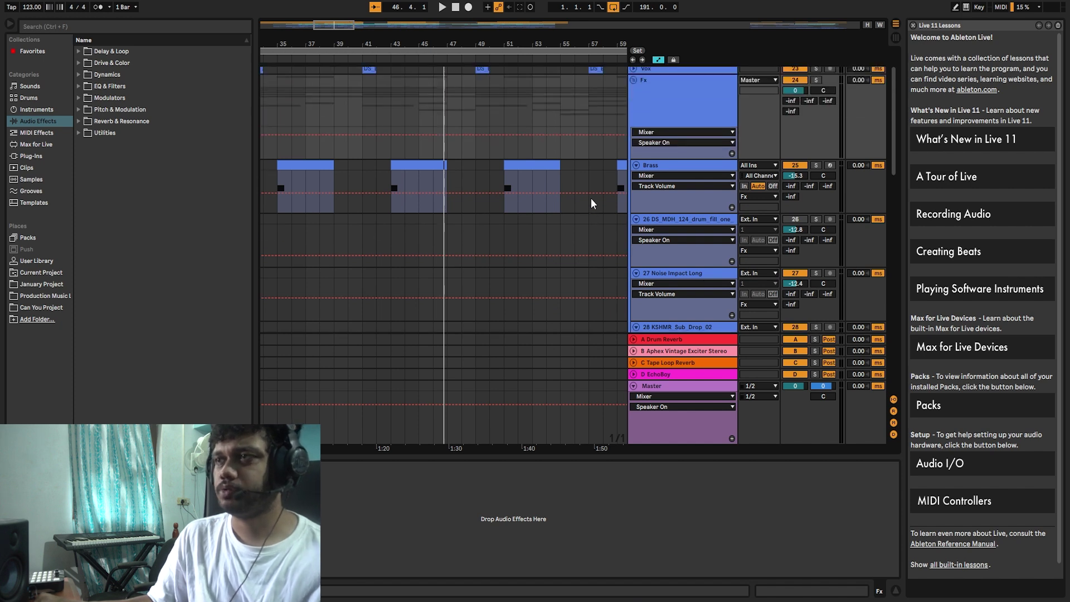
pyautogui.scroll(1, 591, 199)
# Solo the Brass track in the Fx group, play its clip around bar 43, and fold the track
pyautogui.click(815, 177)
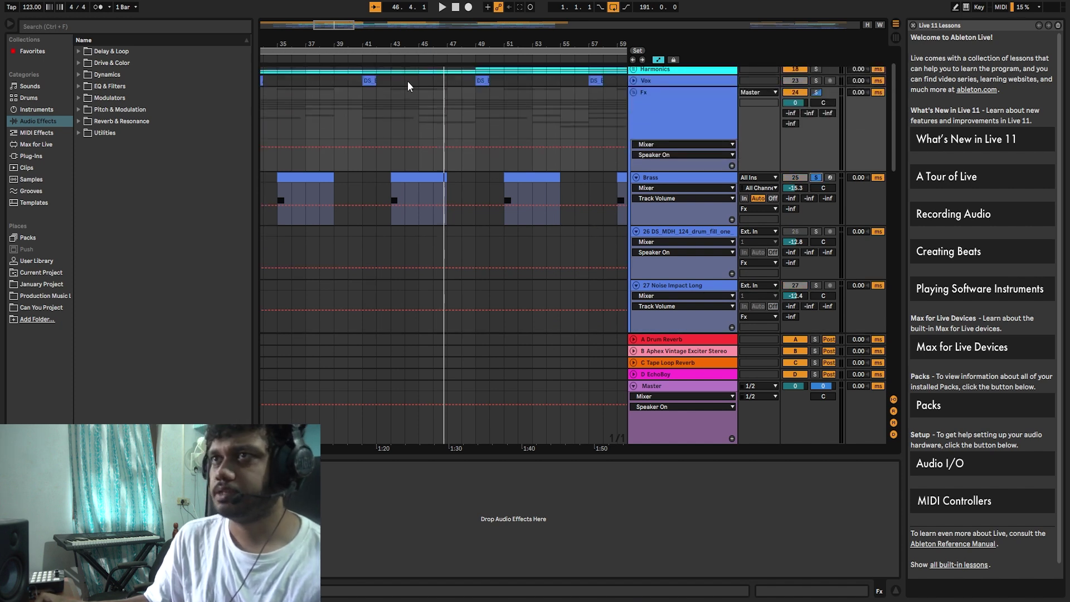
pyautogui.hscroll(-3, 406, 76)
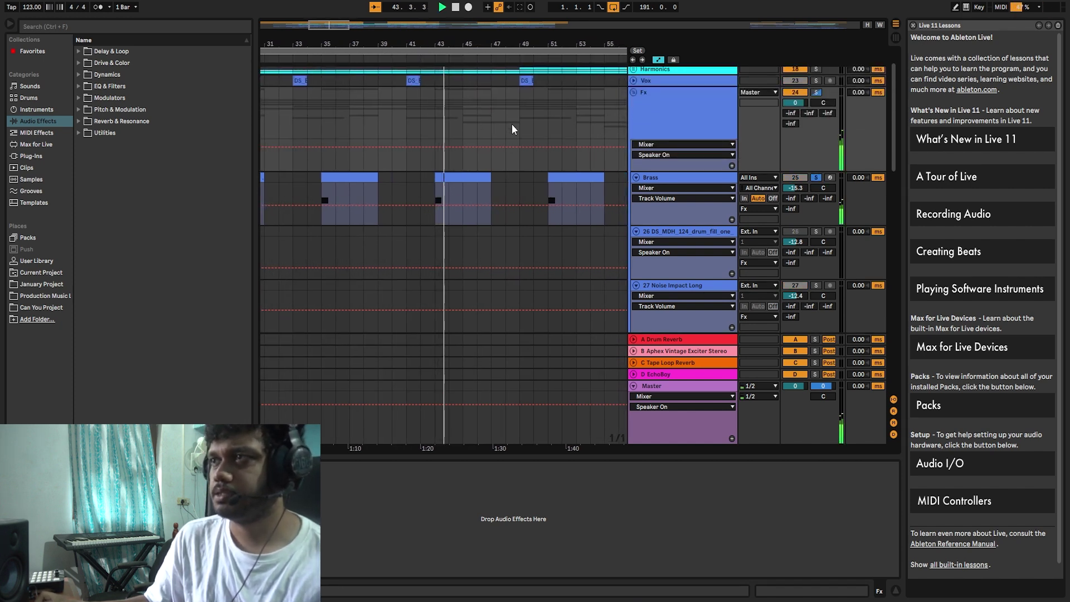
pyautogui.click(636, 178)
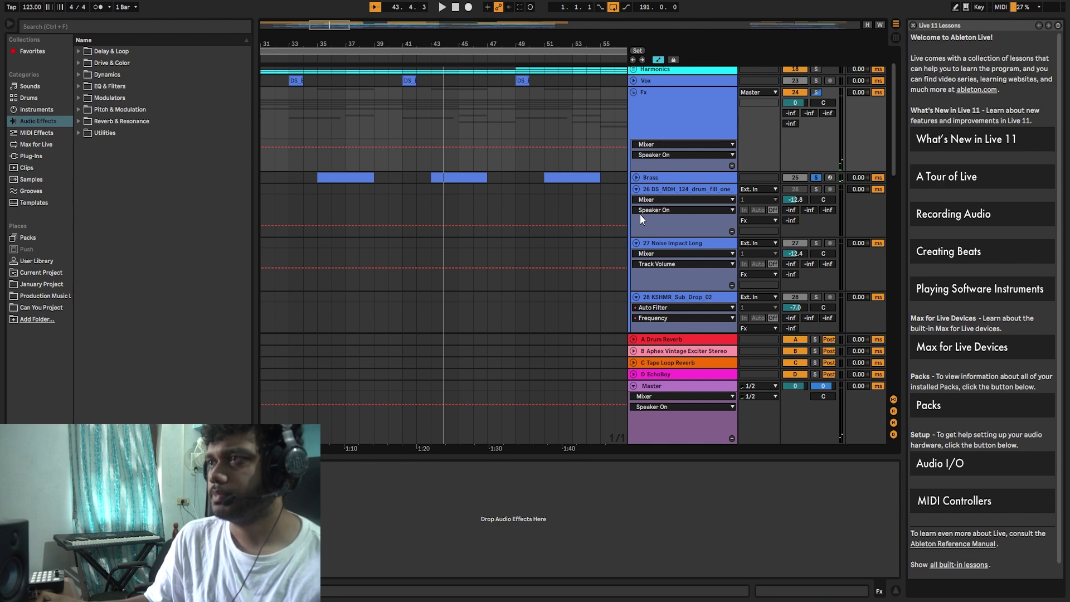
# Look over the clips of the lower Fx tracks around bars 57 to 97, and unsolo the Brass track
pyautogui.scroll(-2, 641, 216)
pyautogui.moveTo(564, 49); pyautogui.dragTo(401, 45)
pyautogui.moveTo(489, 58); pyautogui.dragTo(490, 100)
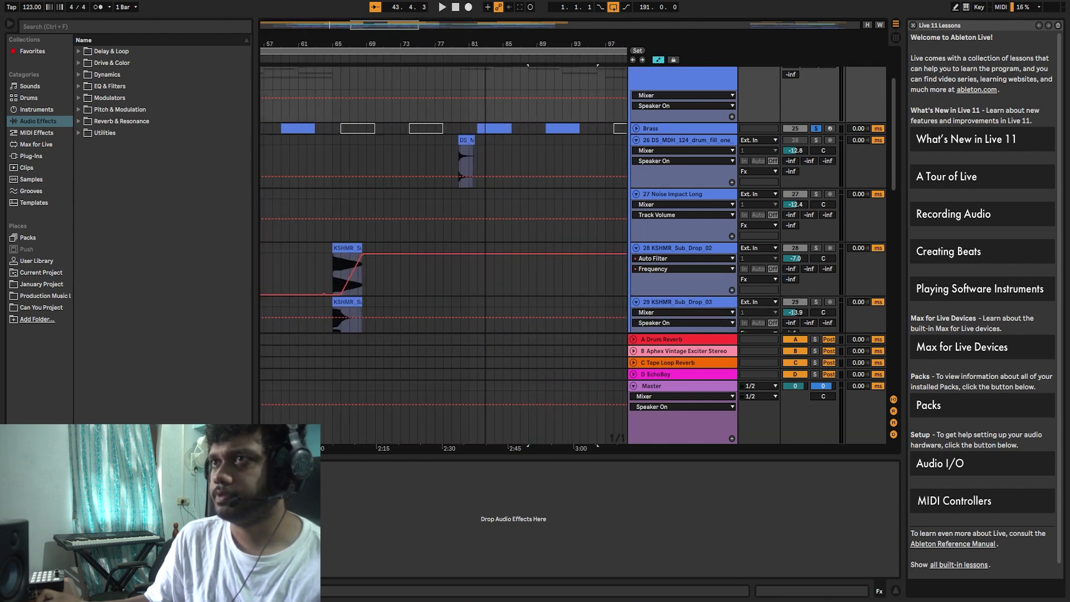
pyautogui.click(816, 129)
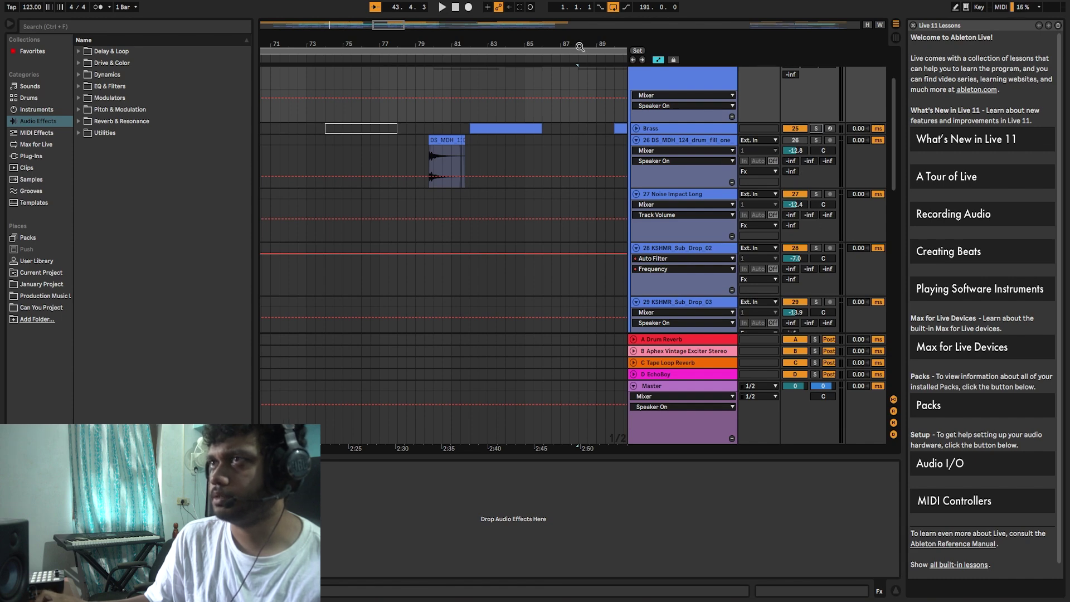
# Solo the Noise Impact Long track and play its clips from about bar 147
pyautogui.moveTo(580, 46); pyautogui.dragTo(445, 95)
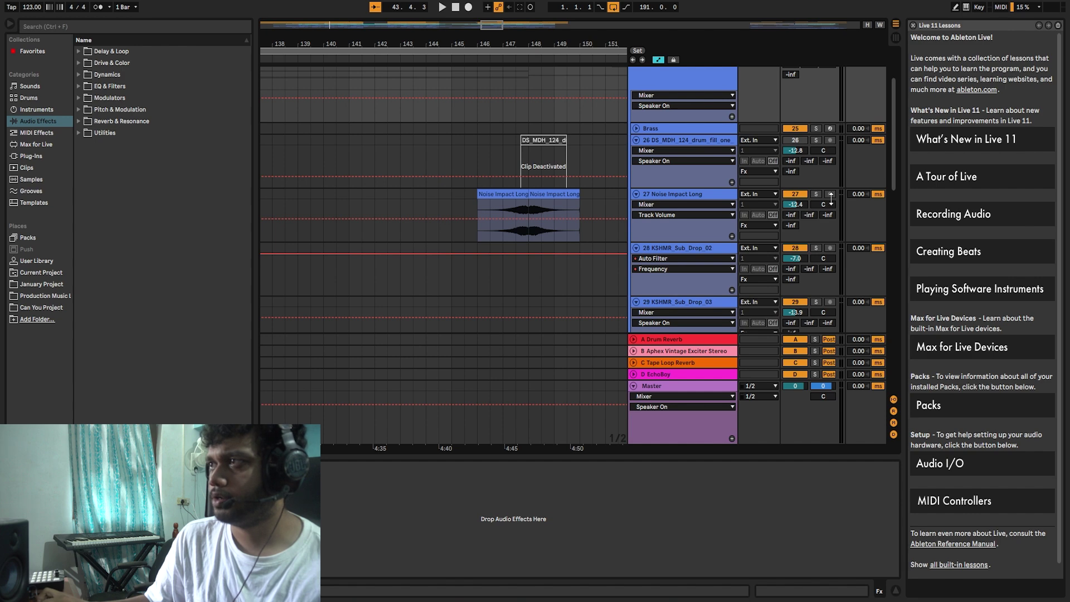
pyautogui.click(815, 194)
pyautogui.click(517, 59)
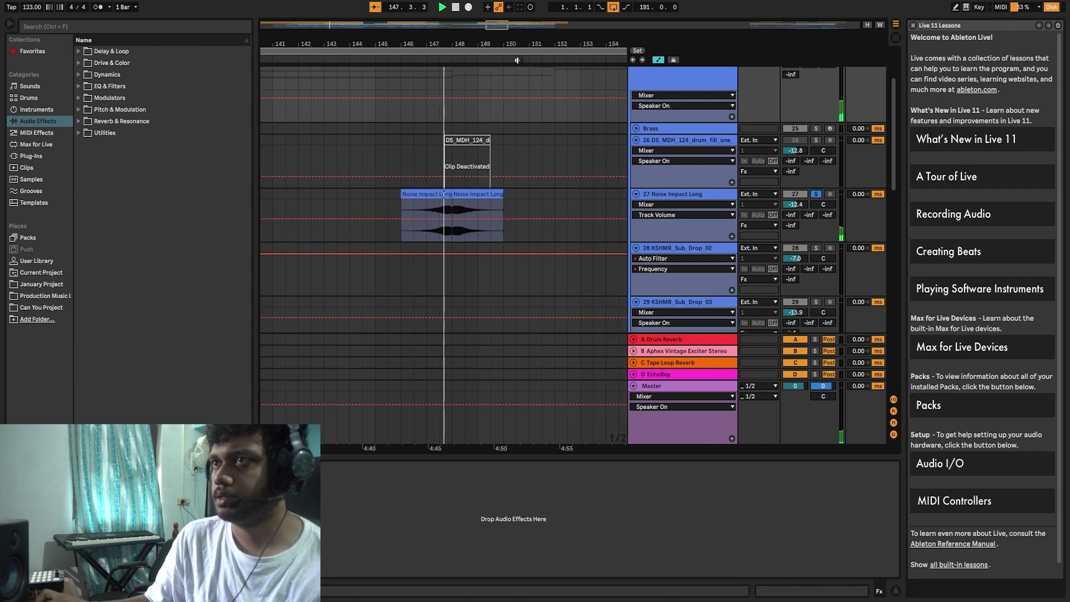
pyautogui.moveTo(445, 43); pyautogui.dragTo(444, 12)
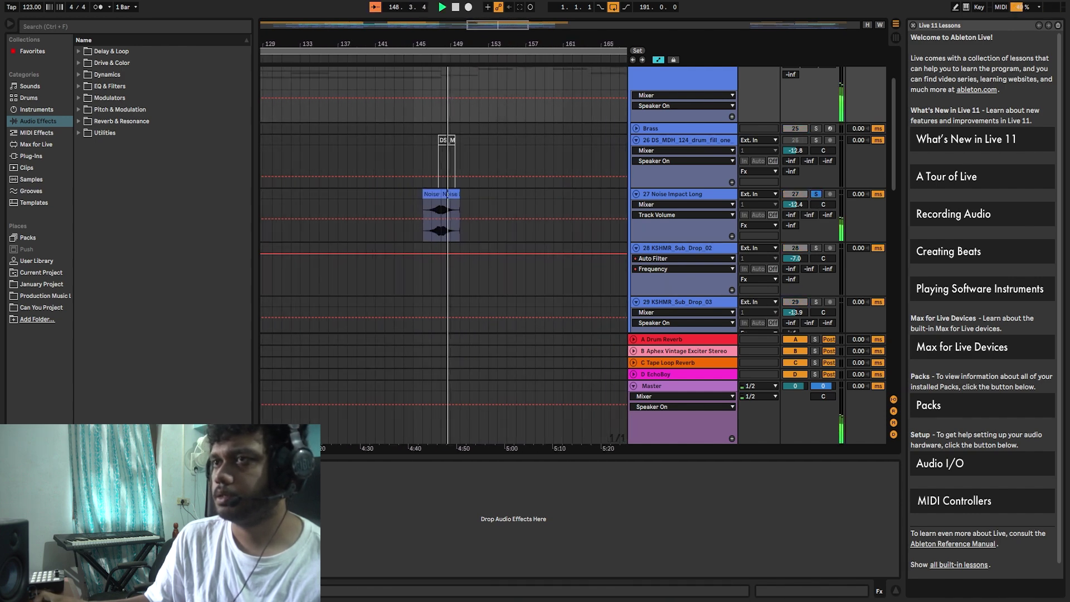
# Play the Serum clippy track soloed from about bar 146, and review its Serum synth settings and its effects chain through to EQ Eight
pyautogui.scroll(-5, 452, 202)
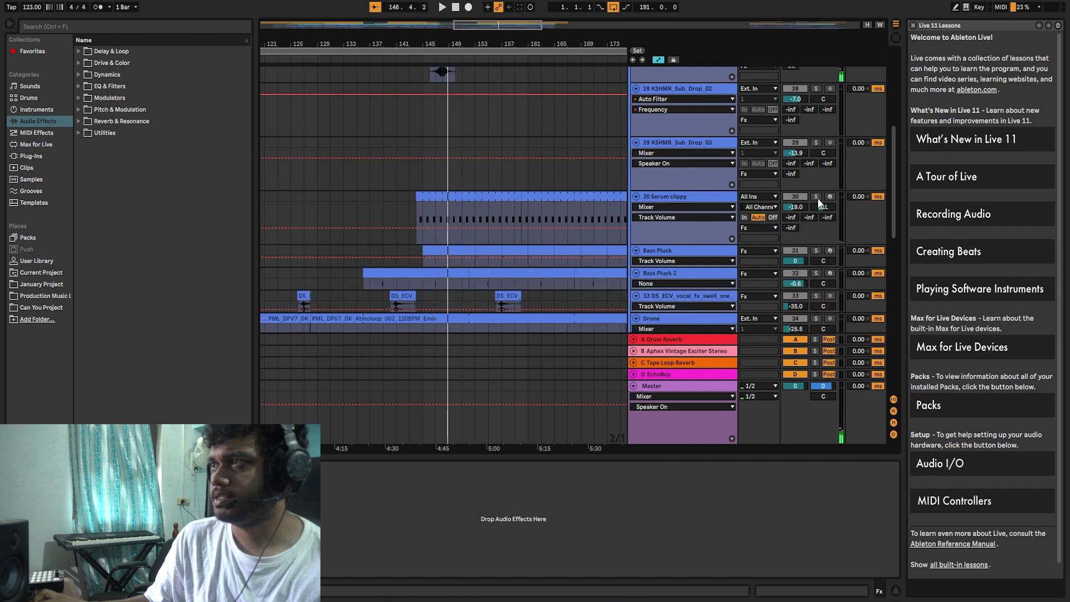
pyautogui.click(436, 59)
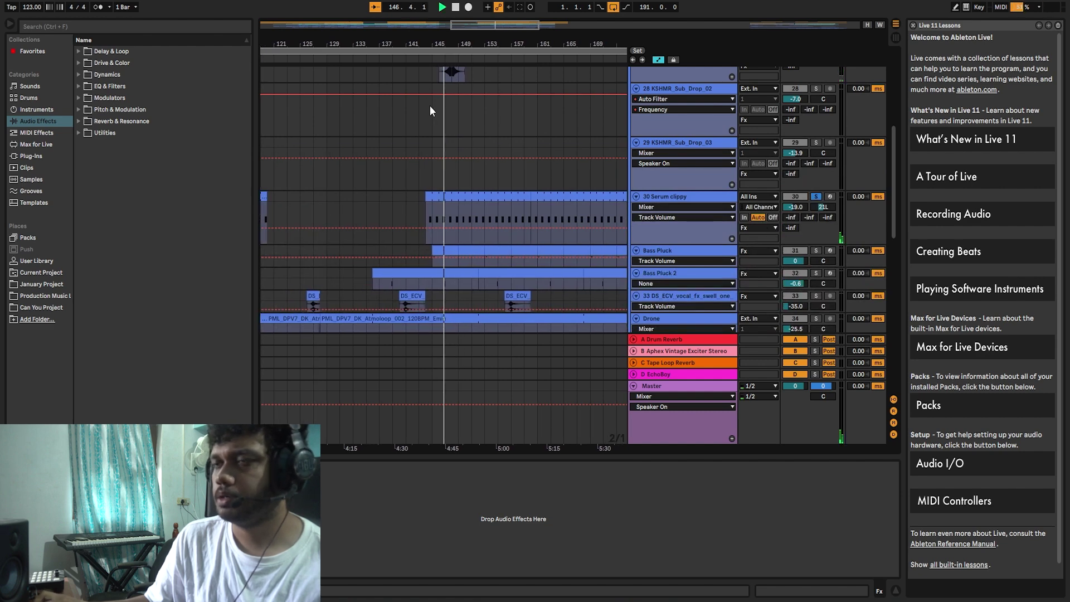
pyautogui.click(683, 199)
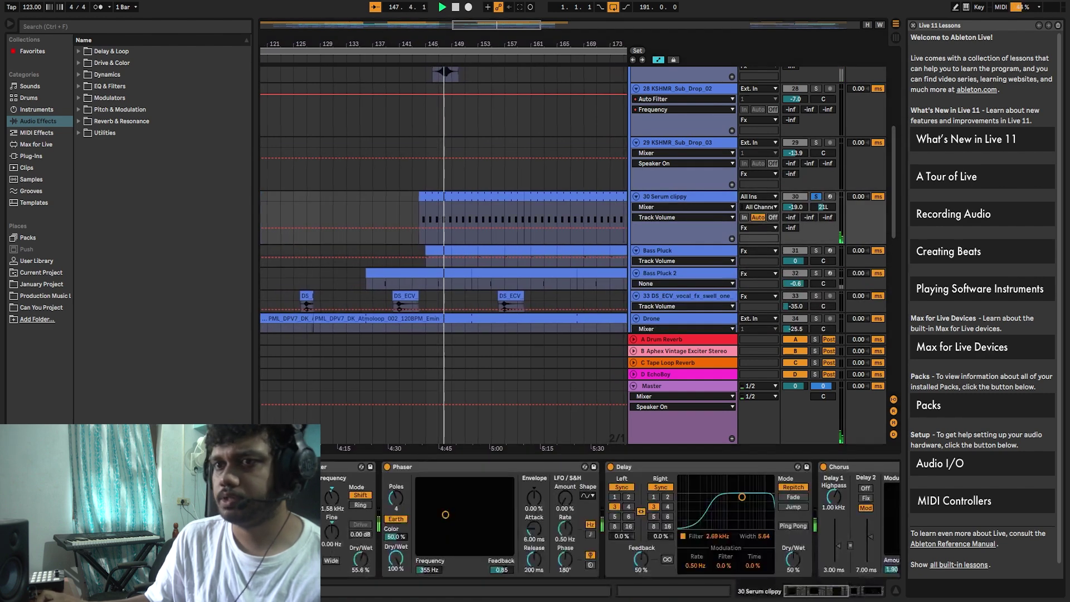
pyautogui.click(151, 467)
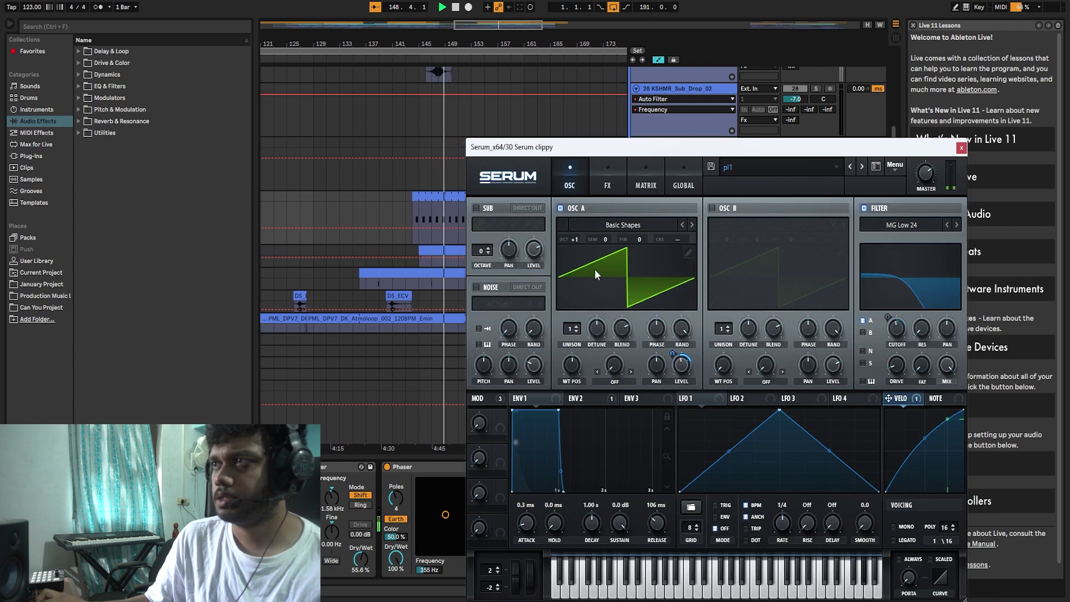
pyautogui.click(961, 147)
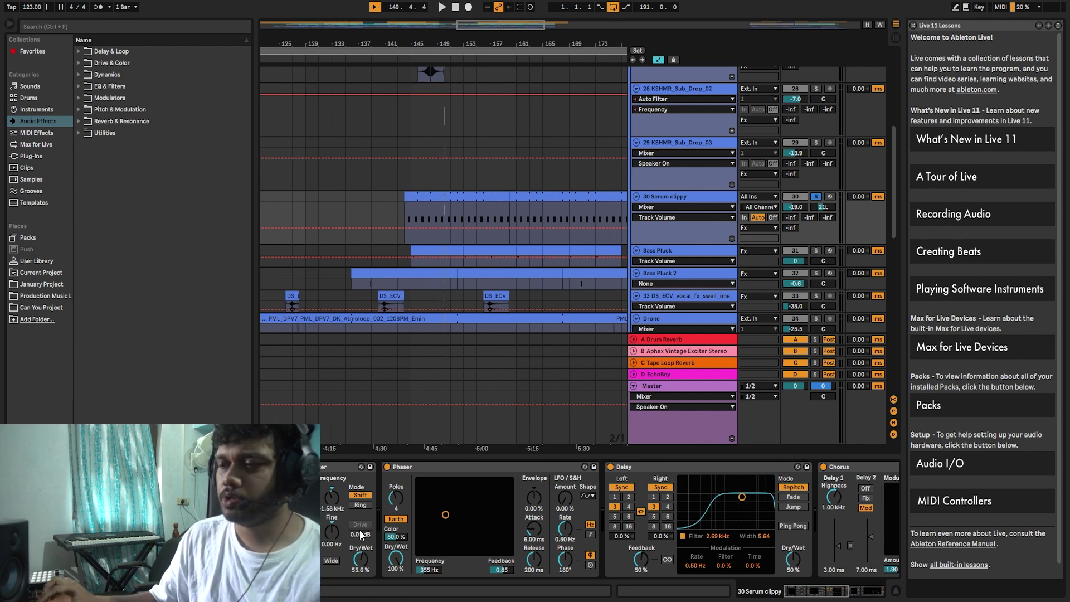
pyautogui.moveTo(814, 597); pyautogui.dragTo(861, 596)
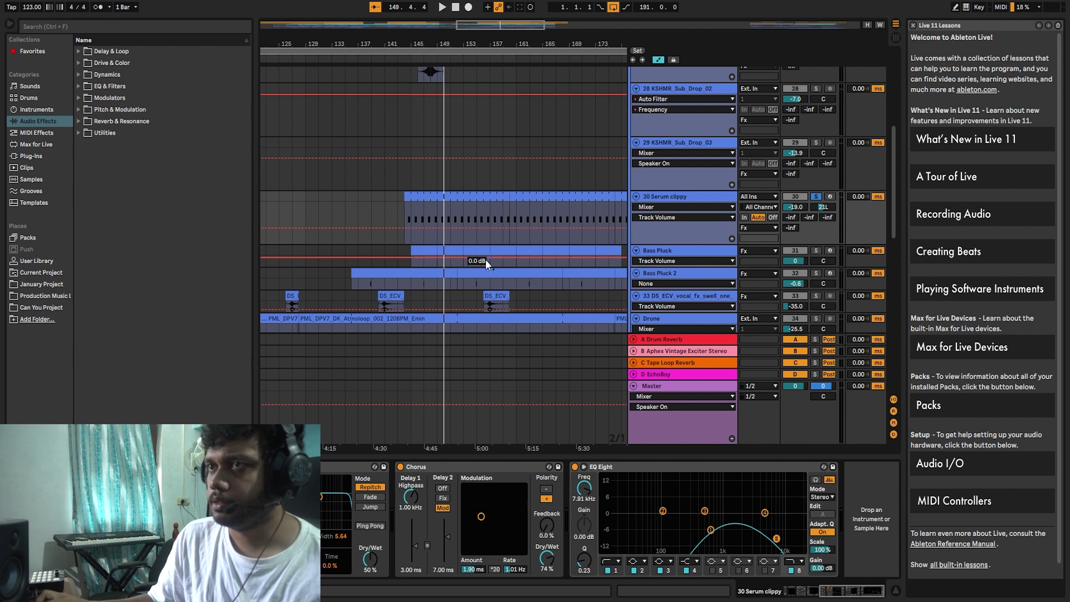
# Solo the Bass Pluck track and play it from about bar 151
pyautogui.scroll(-3, 485, 259)
pyautogui.click(815, 188)
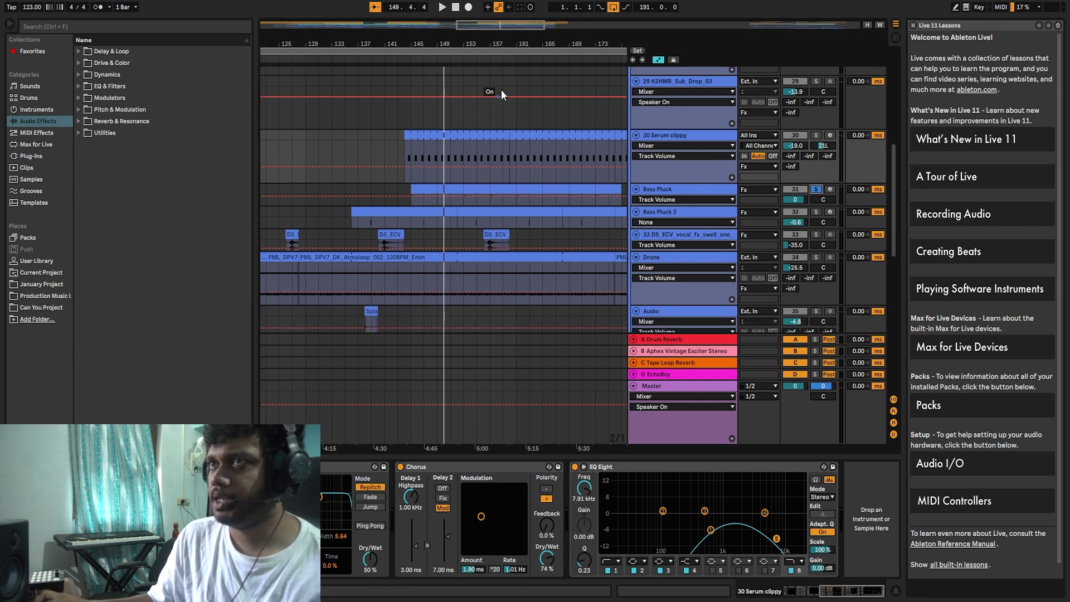
pyautogui.click(457, 57)
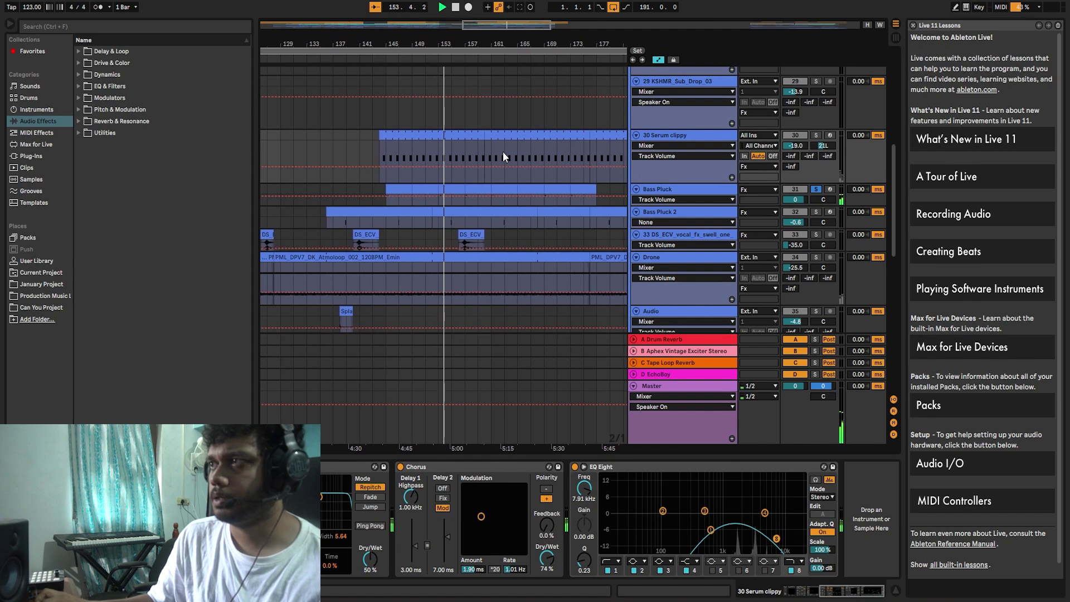
# Solo the Bass Pluck 2 track, play it from about bar 138, and review its effects and Diva synth settings
pyautogui.click(815, 211)
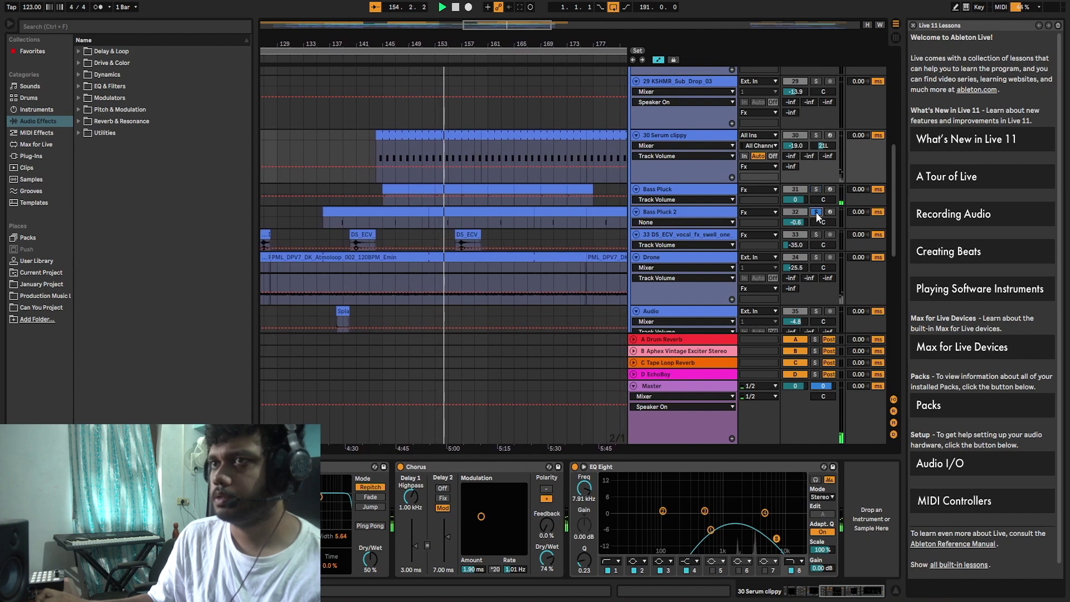
pyautogui.click(337, 61)
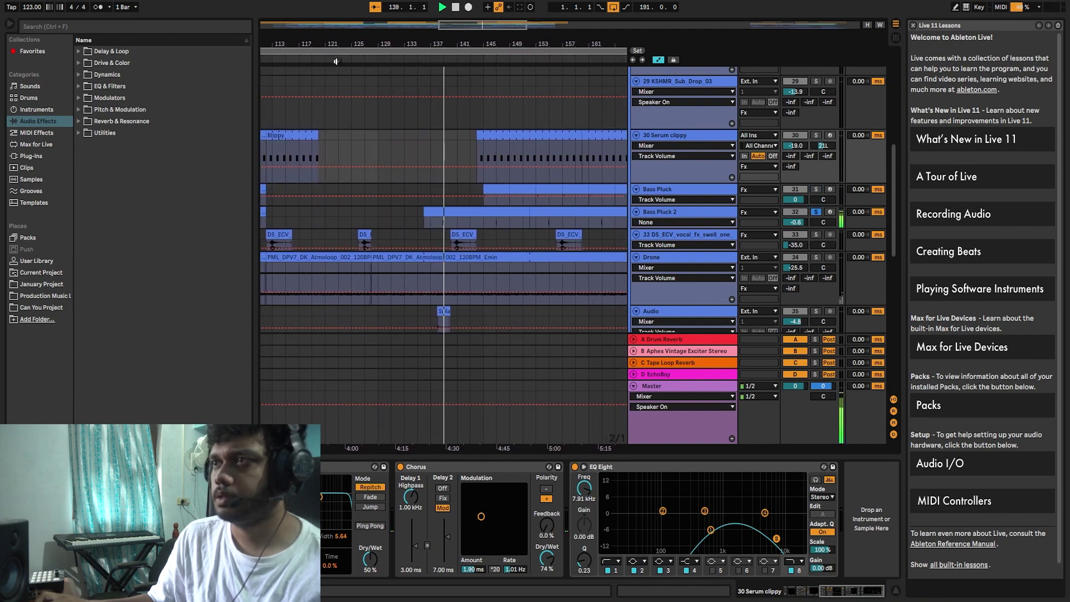
pyautogui.click(665, 211)
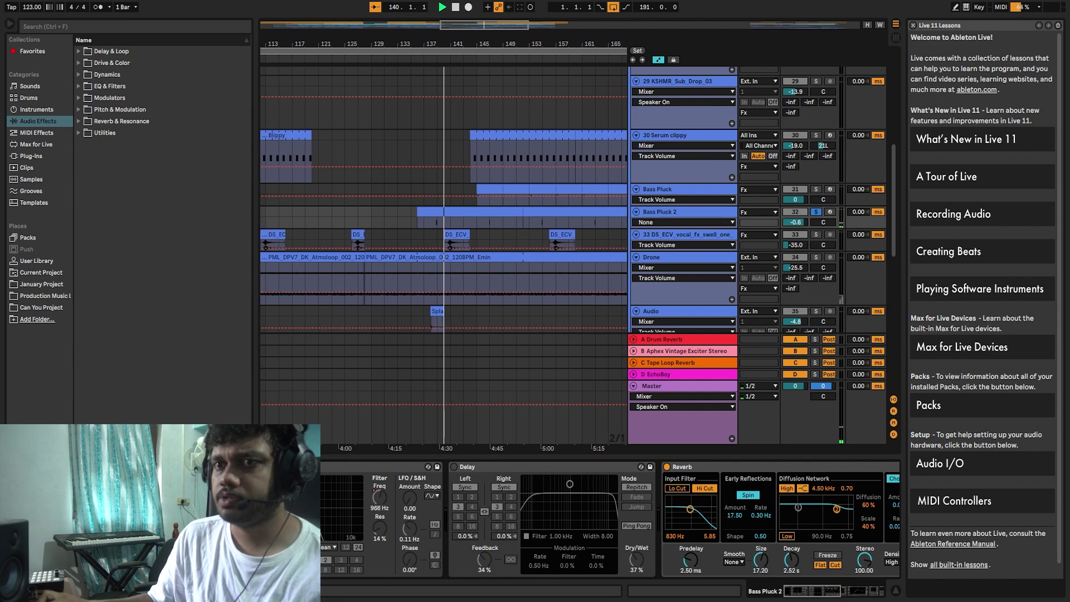
pyautogui.click(29, 467)
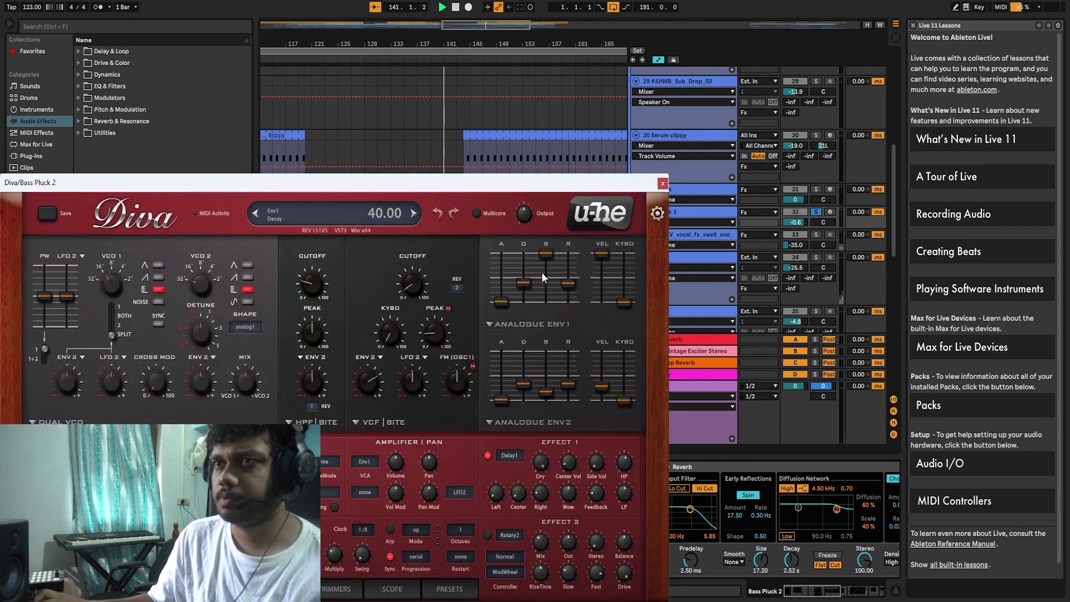
pyautogui.click(662, 183)
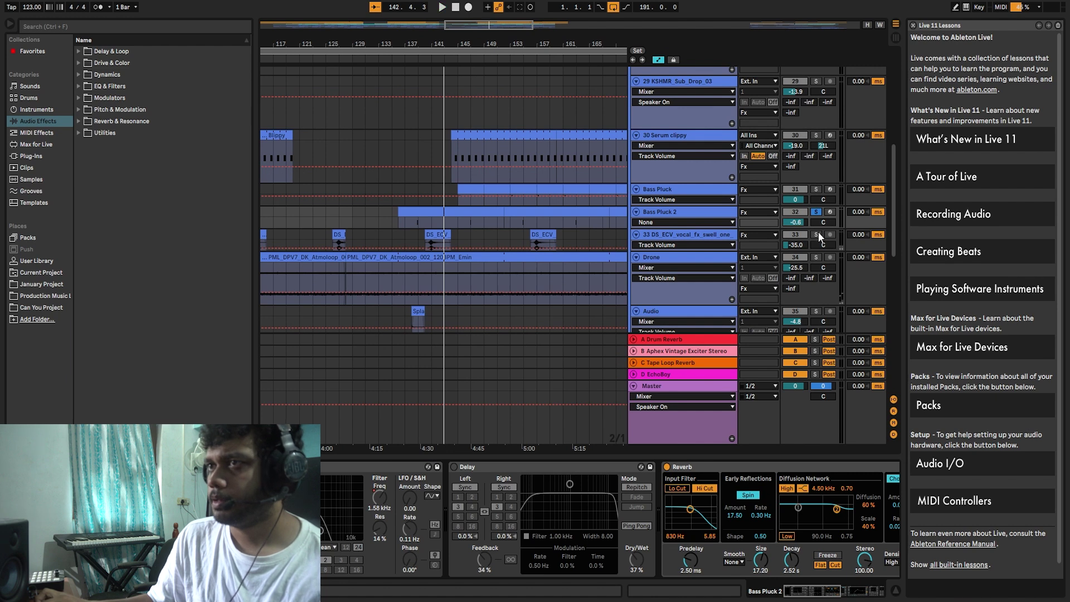
# Play the DS_ECV vocal Fx swell track soloed from about bar 139, and audition the Drone track soloed
pyautogui.click(422, 60)
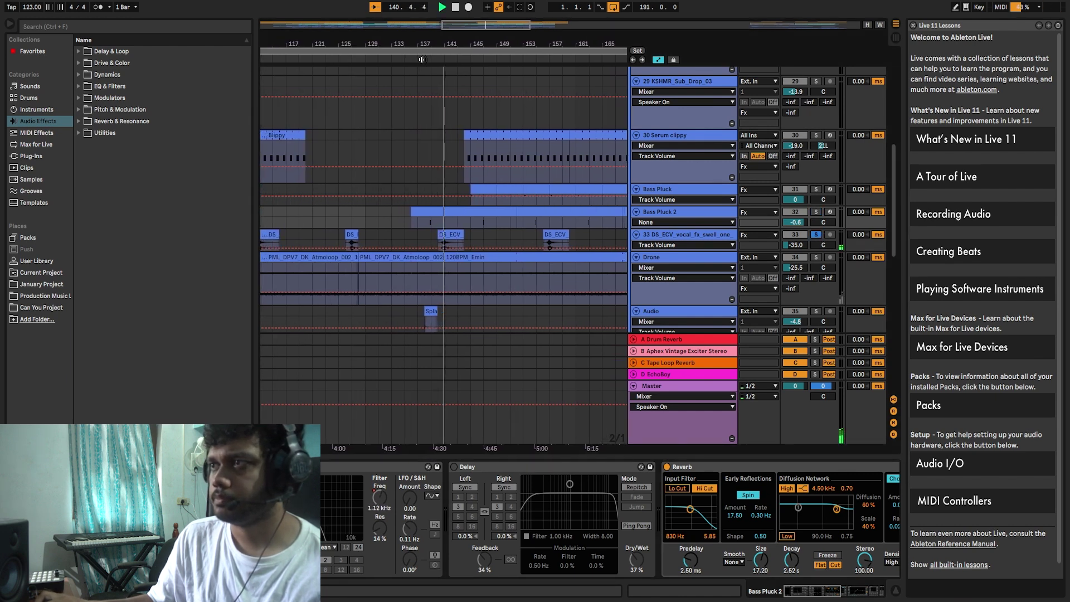
pyautogui.scroll(-3, 763, 227)
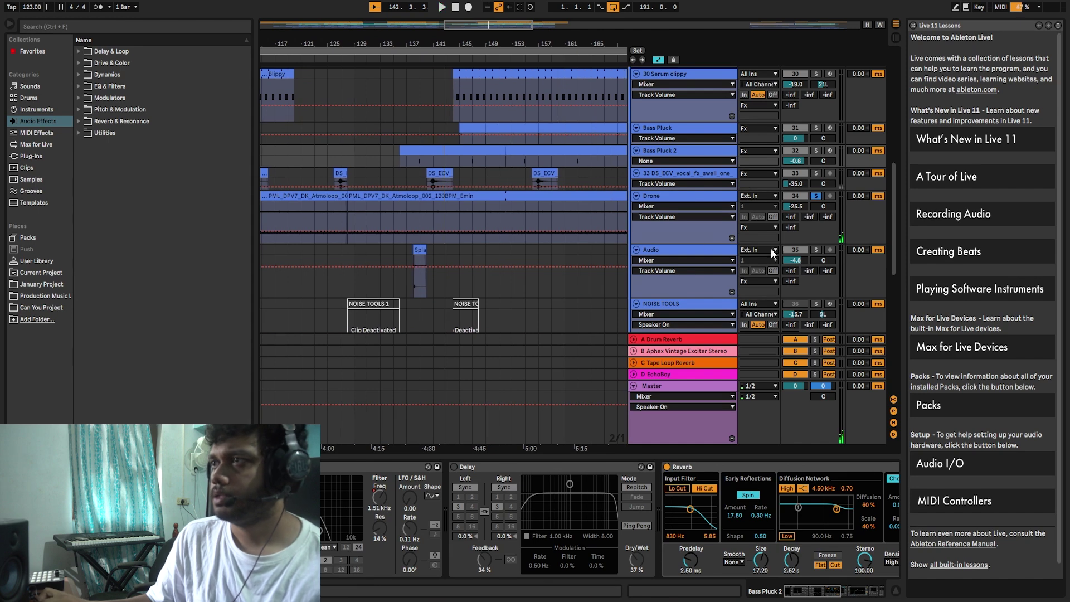
# Play the Audio track (35) soloed from about bar 138, and the PML Fill track (37) soloed from about bar 166
pyautogui.click(815, 250)
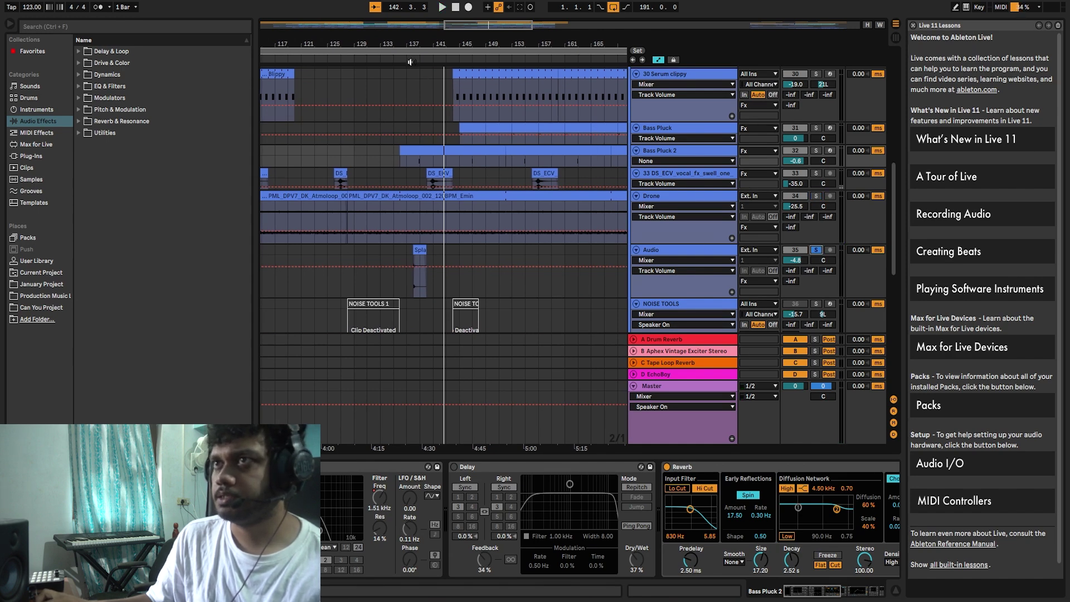
pyautogui.click(410, 62)
pyautogui.scroll(-5, 485, 177)
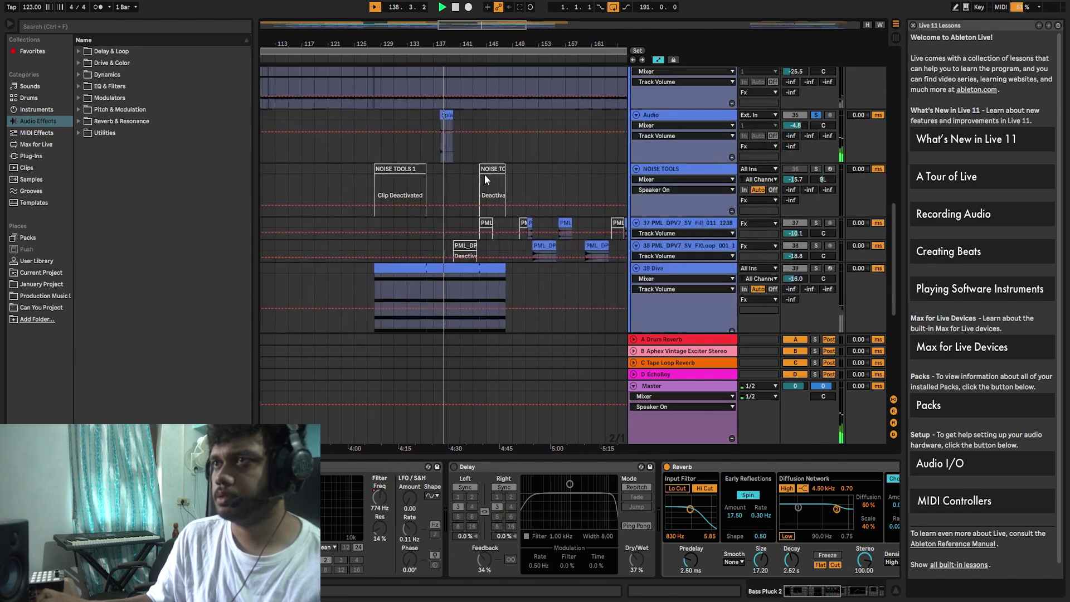
pyautogui.moveTo(524, 46); pyautogui.dragTo(525, 43)
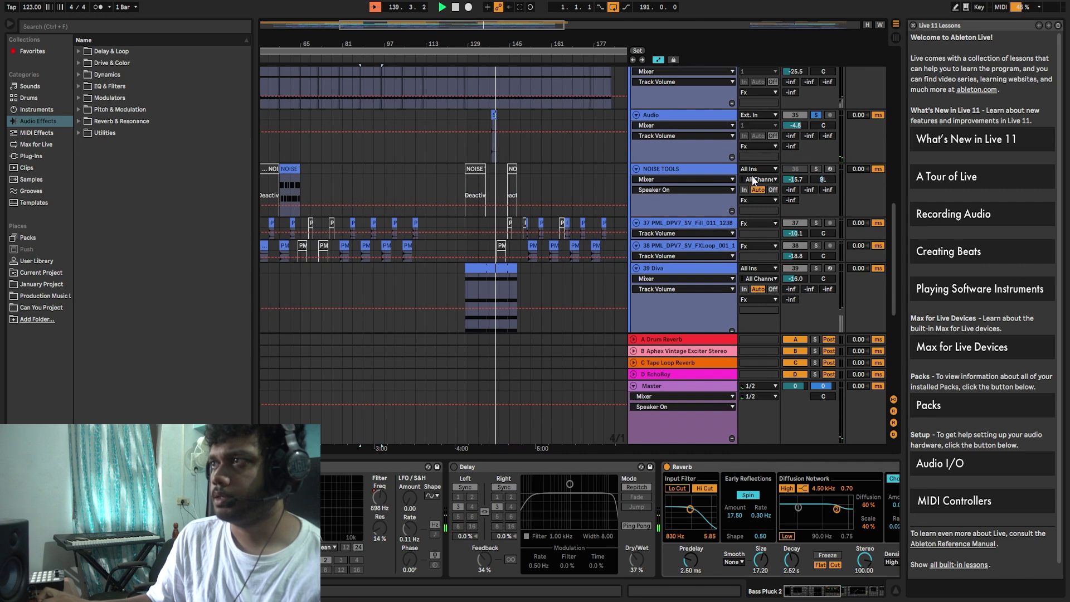
pyautogui.click(815, 223)
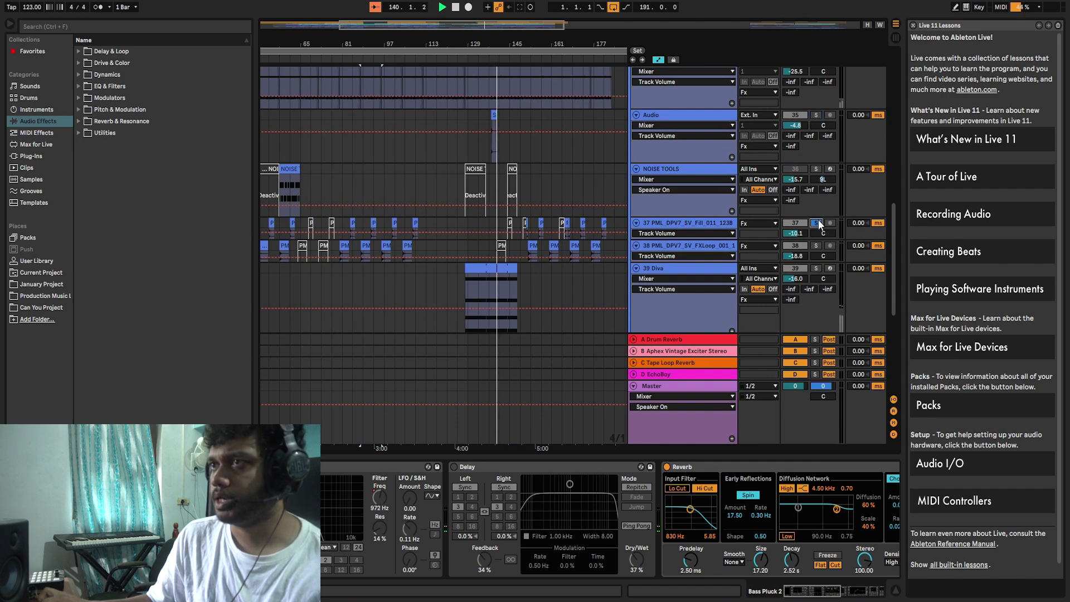
pyautogui.click(558, 62)
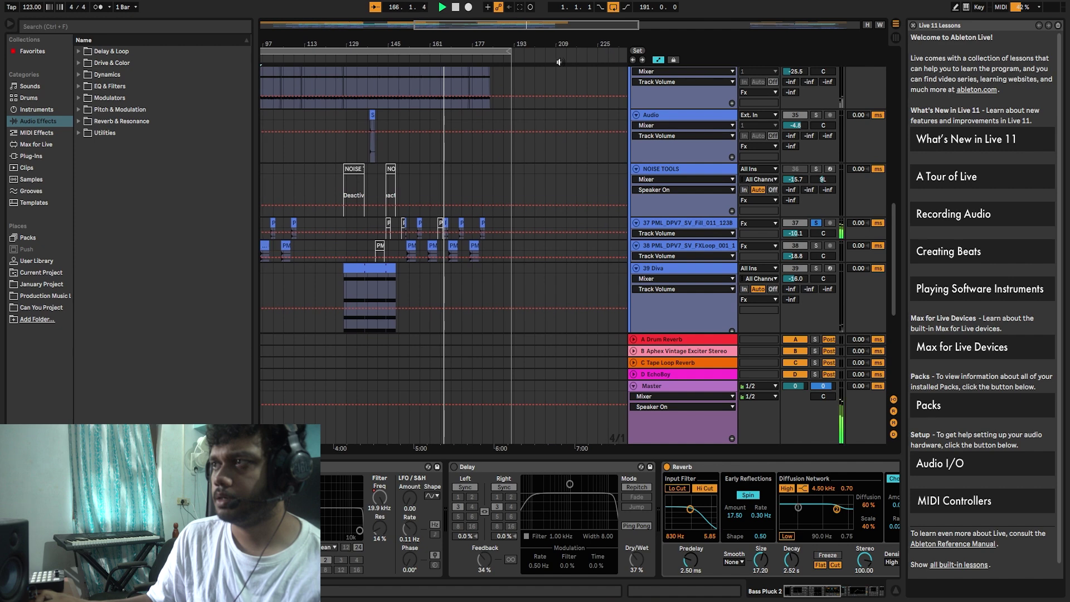
# Solo the PML FXLoop track (38) and play it from about bar 152
pyautogui.scroll(-3, 791, 209)
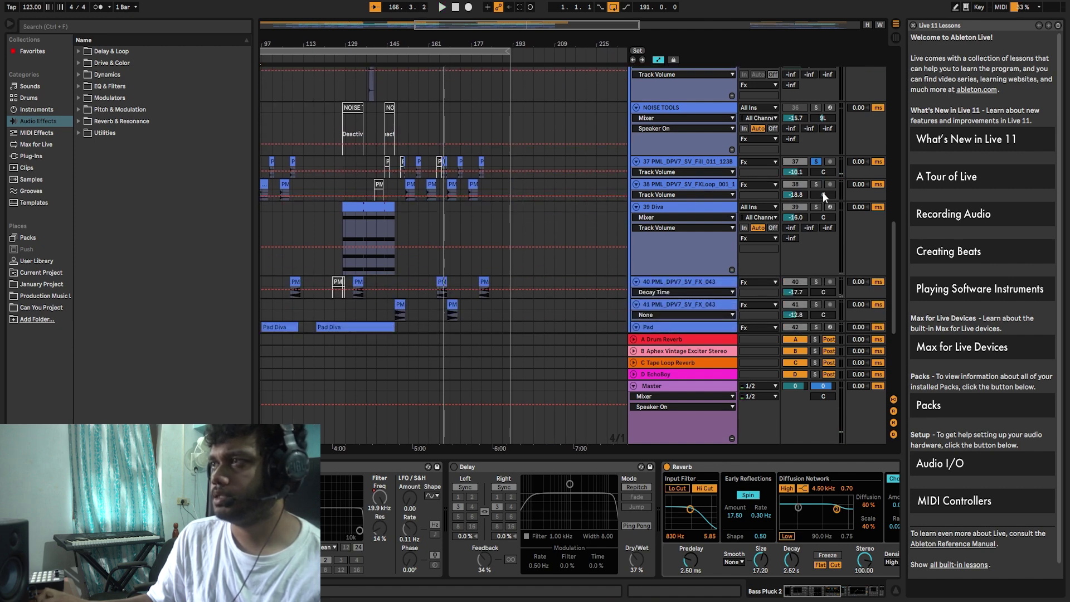
pyautogui.scroll(-2, 744, 208)
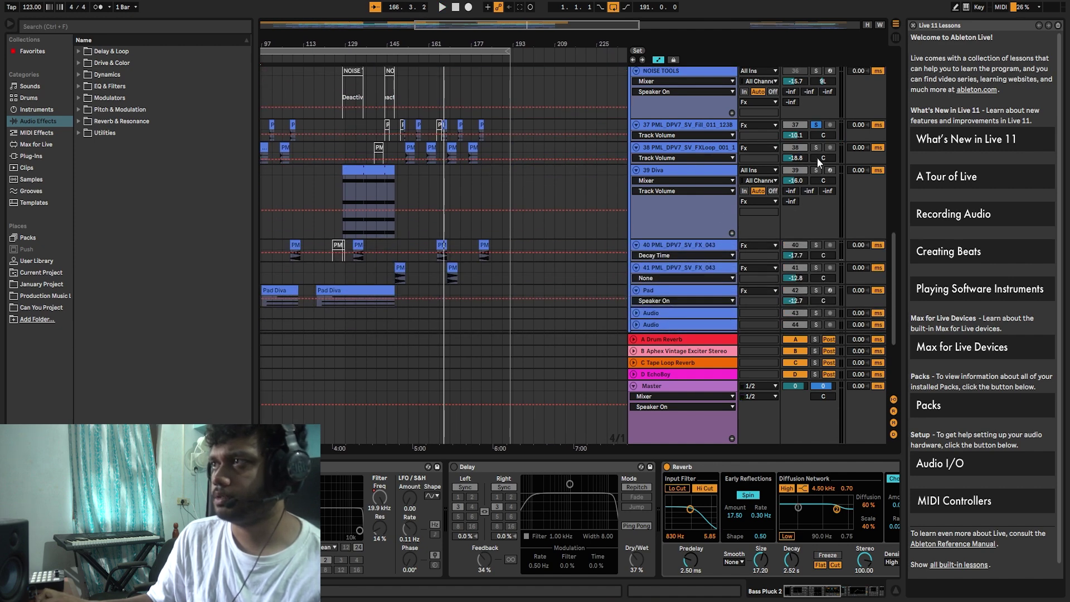
pyautogui.click(409, 62)
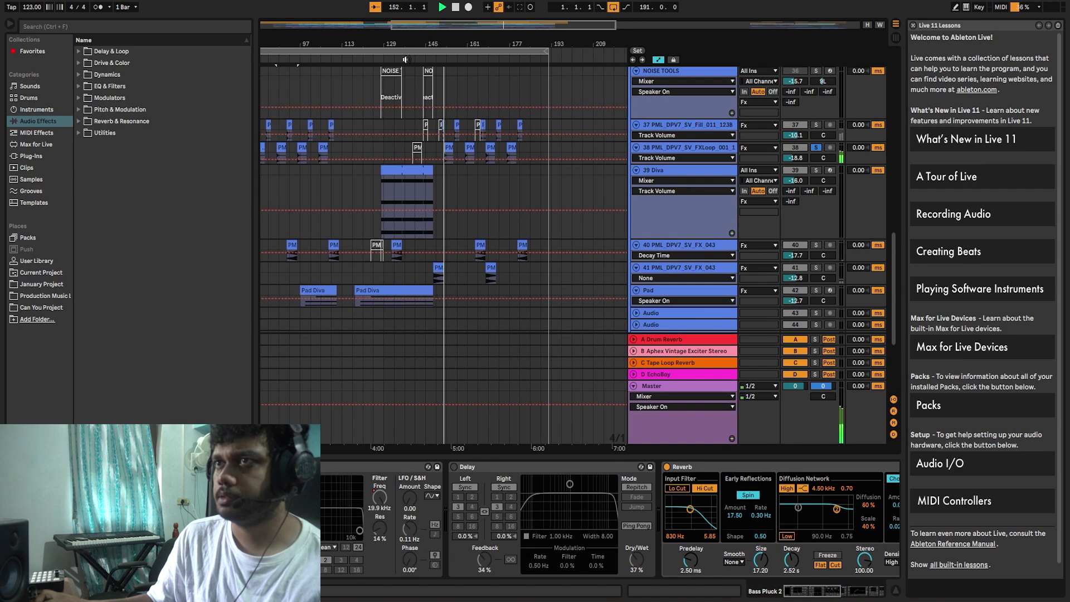
# Solo the Diva track (39) in the Fx group and play its clips from around bar 132
pyautogui.click(816, 170)
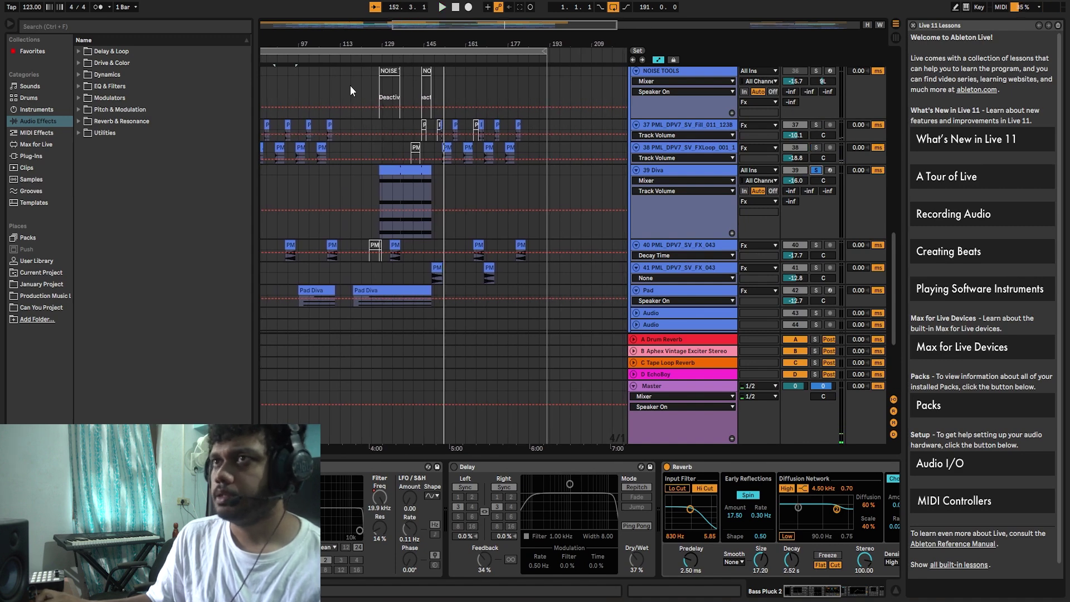
pyautogui.moveTo(384, 44); pyautogui.dragTo(420, 84)
pyautogui.click(409, 68)
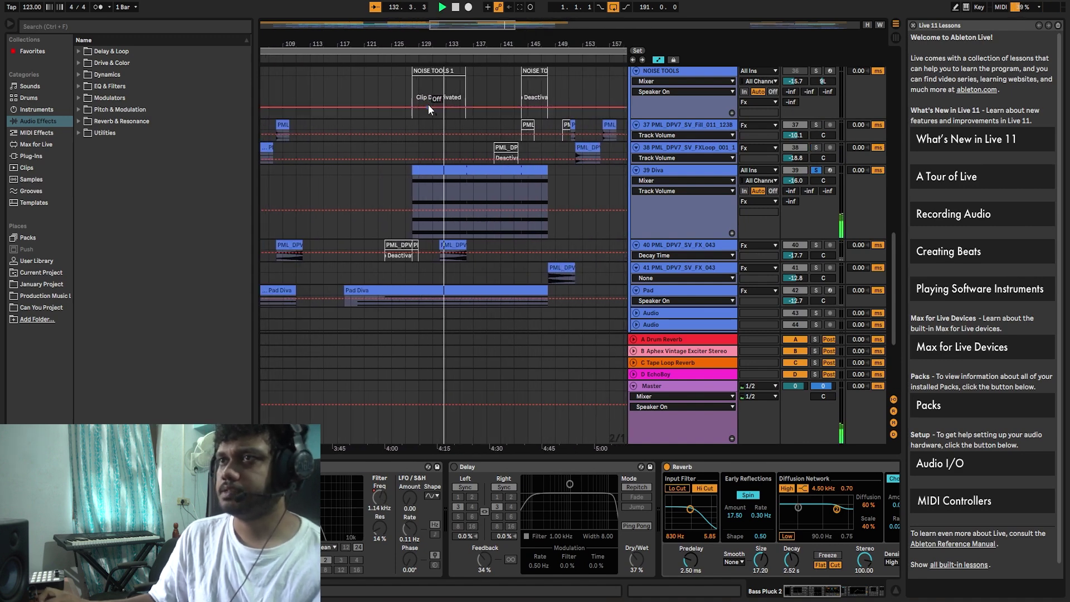
pyautogui.scroll(3, 713, 197)
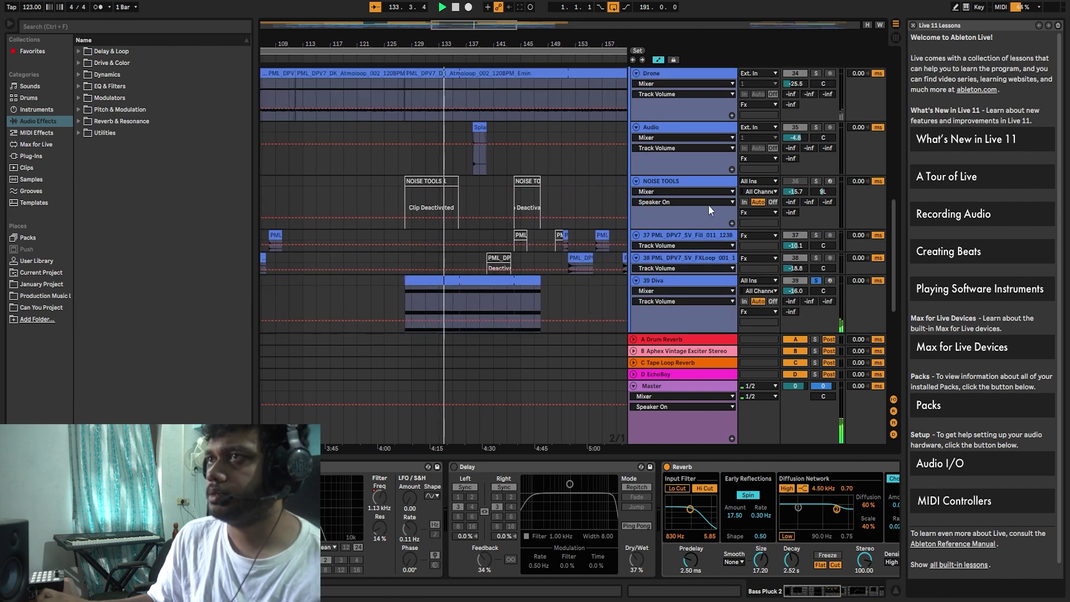
pyautogui.scroll(-3, 693, 193)
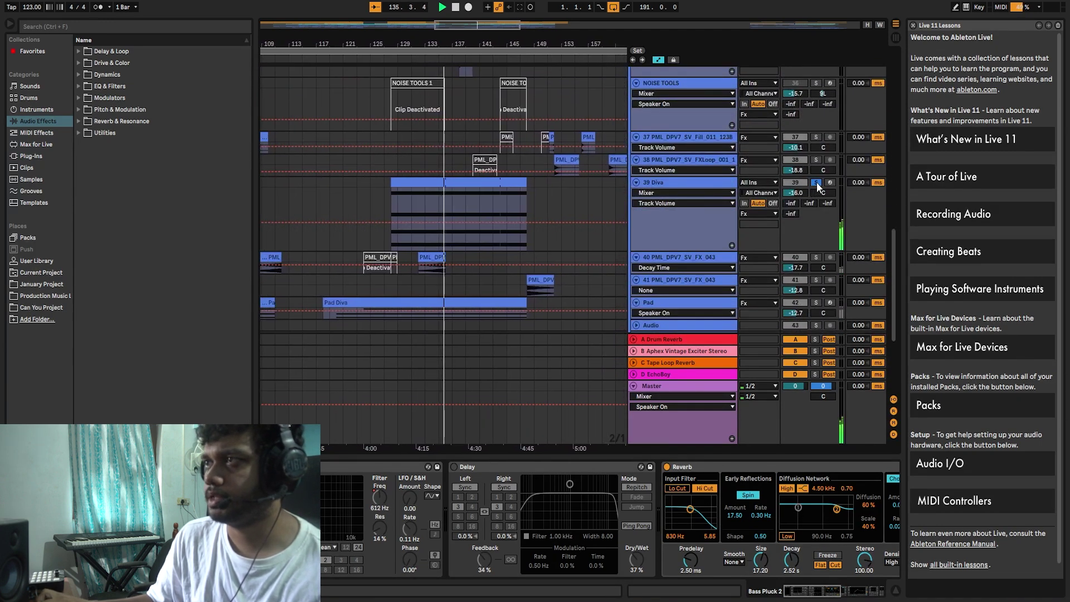
# Compare the Diva track with the full mix by unsoloing and resoloing it, and bring up the Fx tracks below it
pyautogui.click(816, 182)
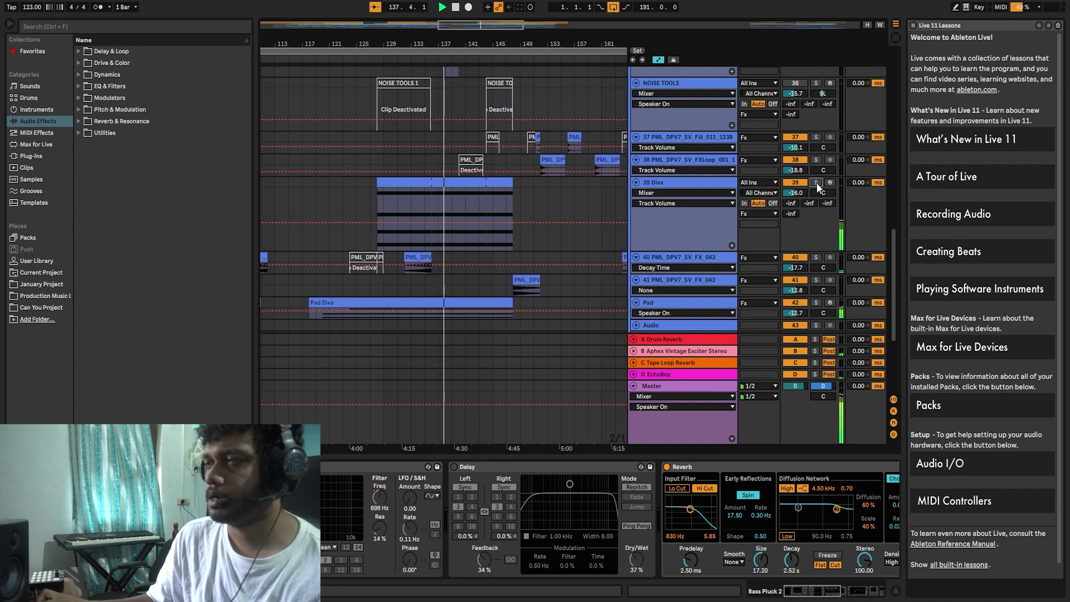
pyautogui.click(815, 183)
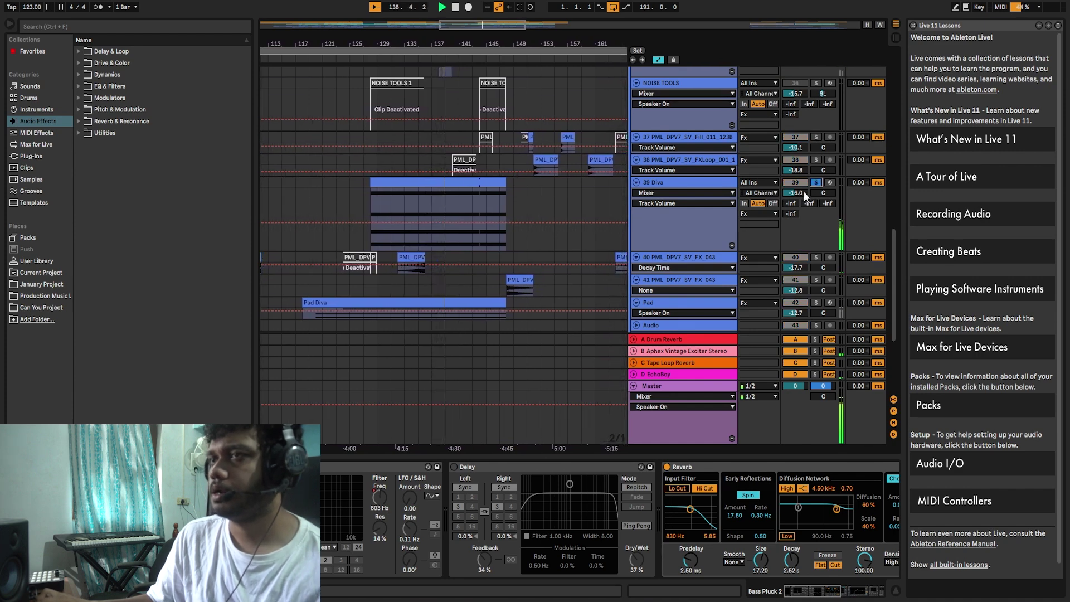
pyautogui.scroll(-4, 514, 209)
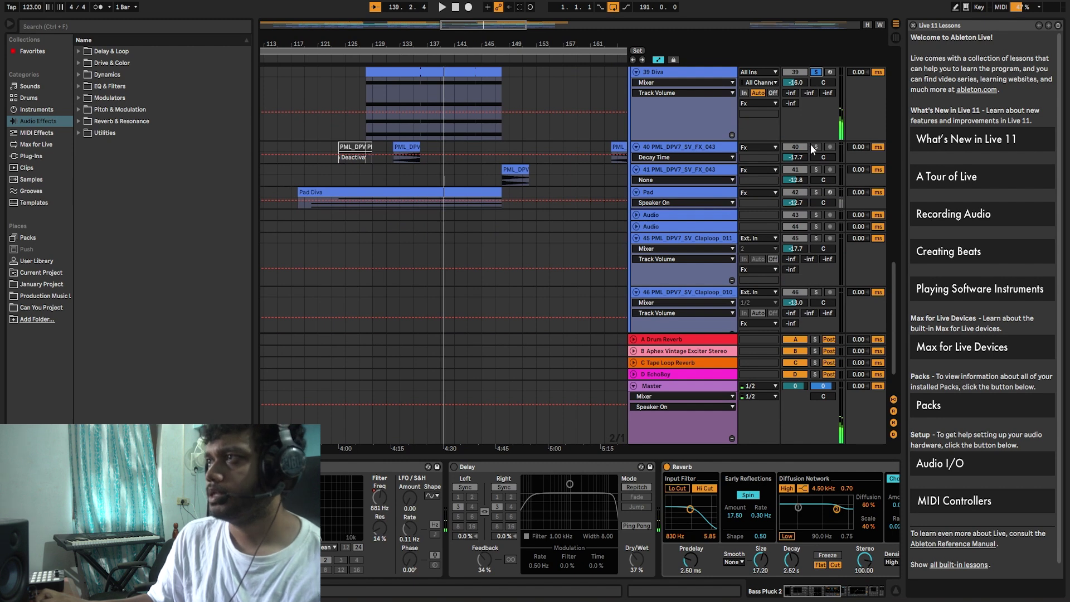
# Play the soloed PML FX track (40) from about bar 134, and the soloed PML FX track (41) from about bar 148
pyautogui.click(406, 62)
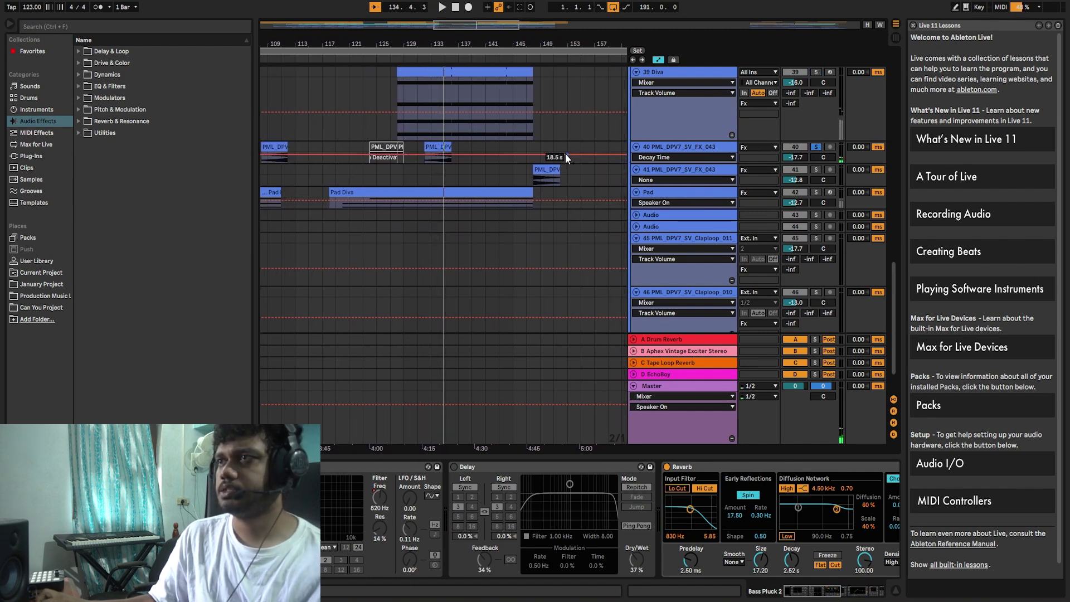
pyautogui.click(532, 57)
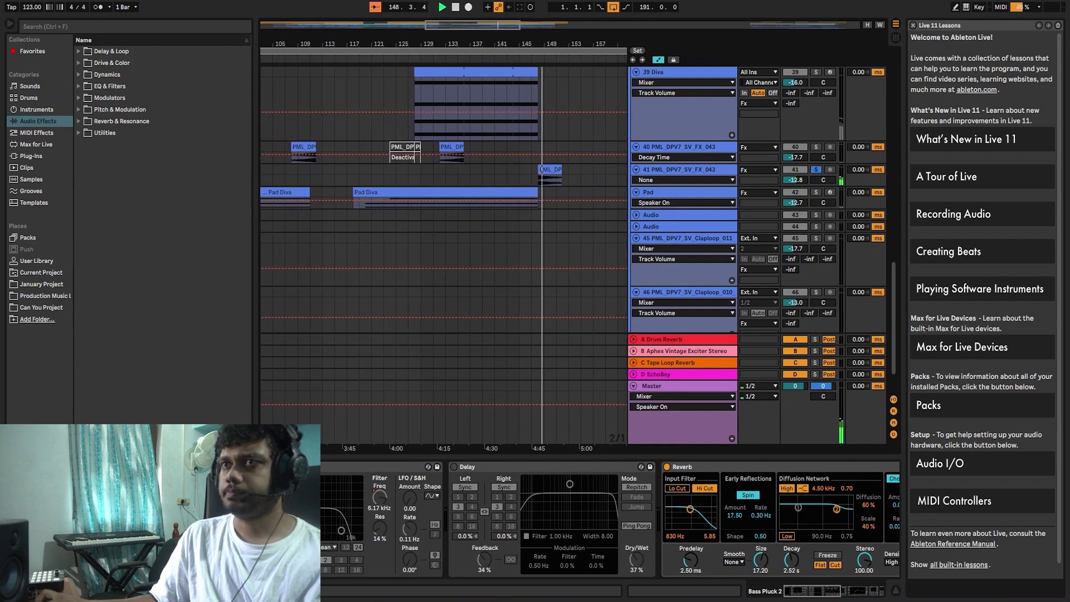
# Solo the Pad track (42) in the Fx group and play its long clip from around bar 123
pyautogui.click(818, 193)
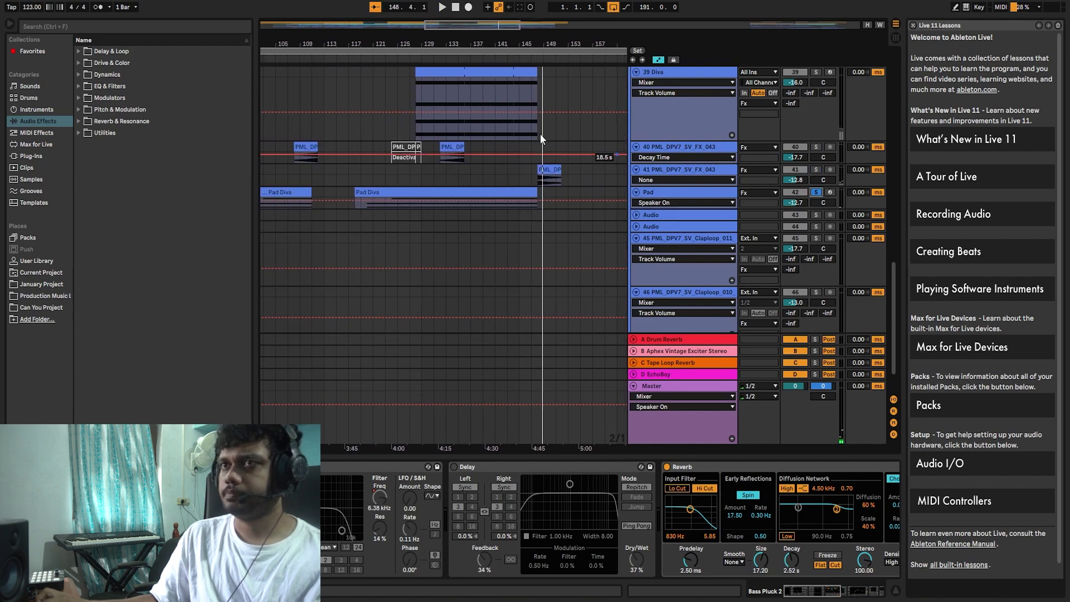
pyautogui.click(388, 64)
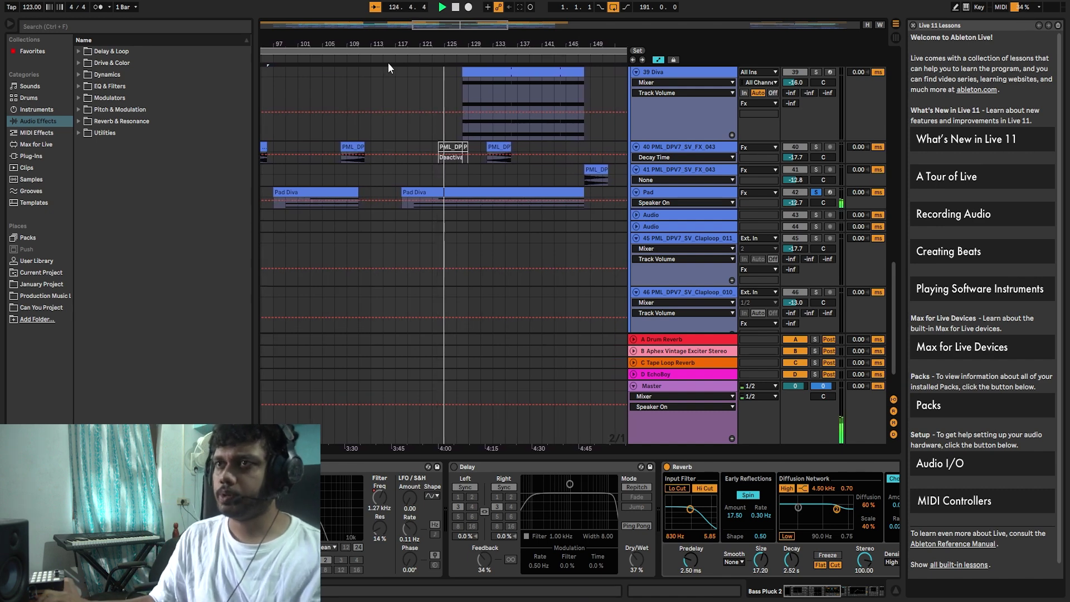
pyautogui.scroll(-1, 514, 226)
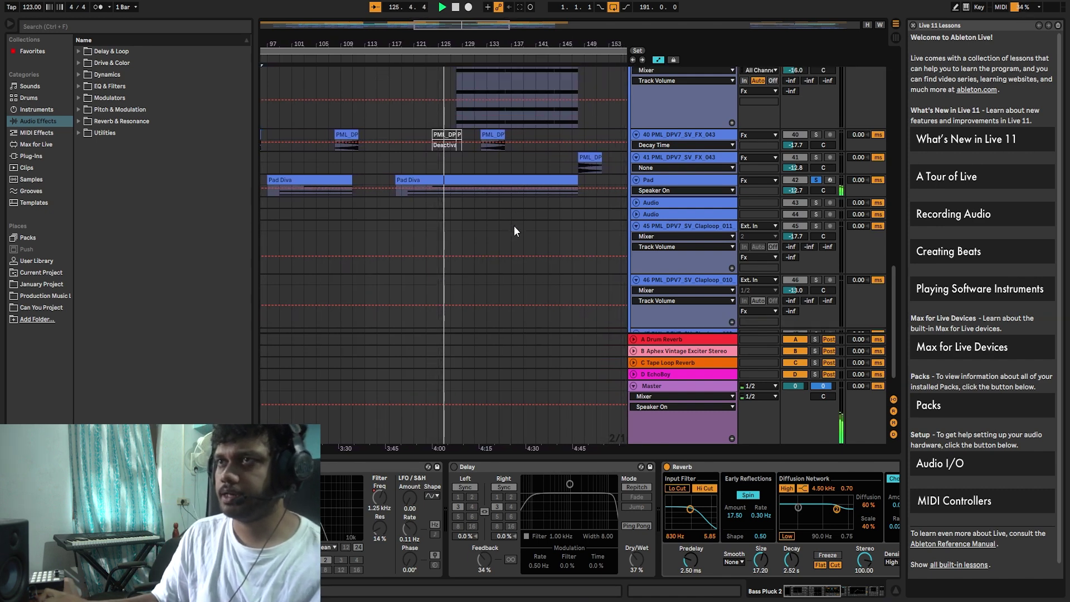
# Play the Pad track's first clip from about bar 57 and compare it with the full mix by unsoloing and resoloing the track
pyautogui.moveTo(422, 44); pyautogui.dragTo(380, 39)
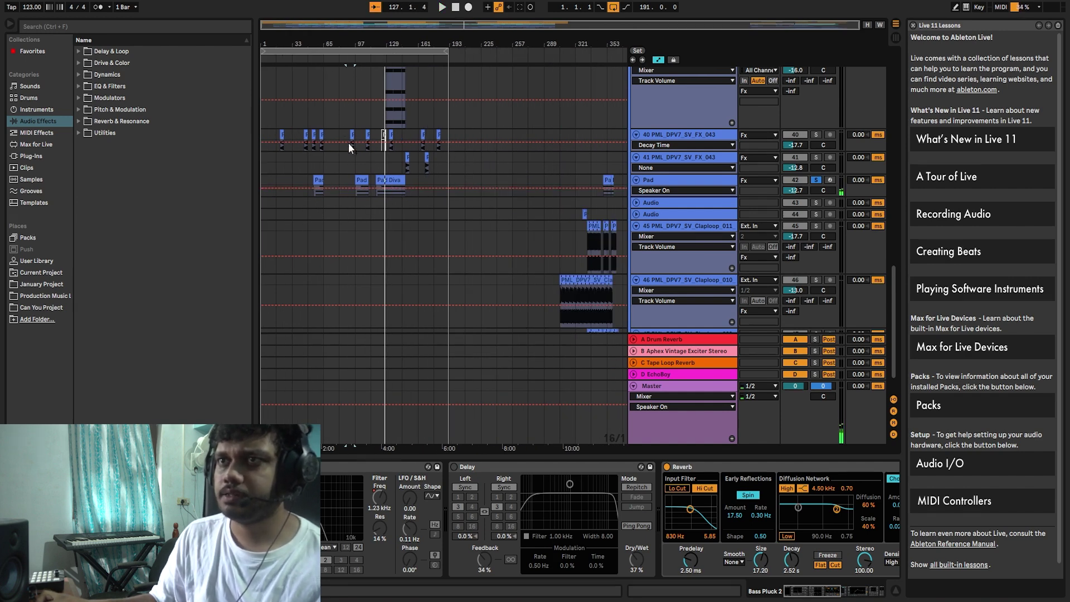
pyautogui.moveTo(320, 50); pyautogui.dragTo(433, 143)
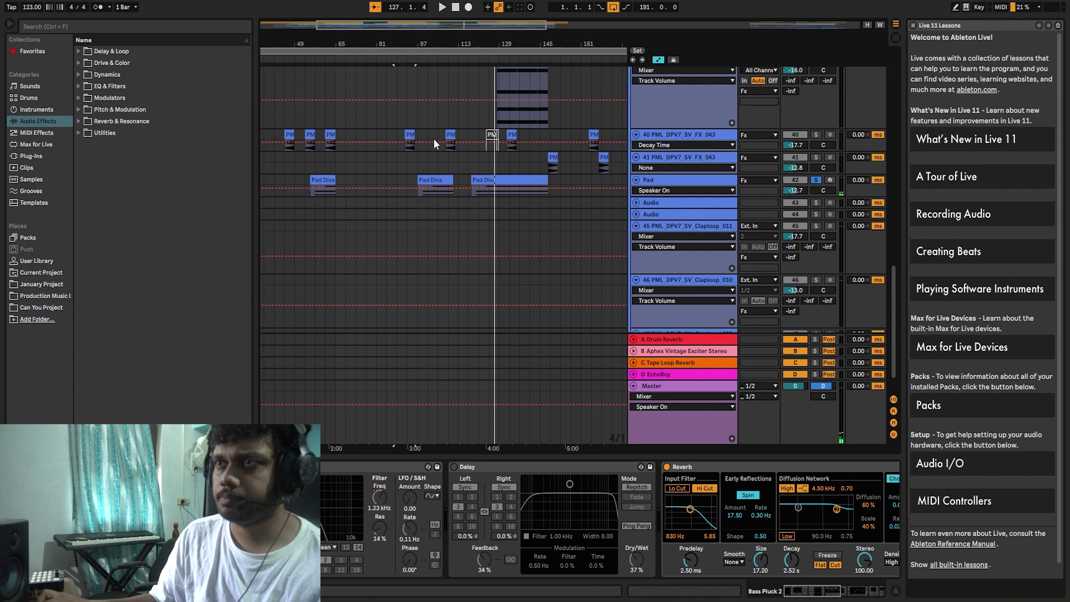
pyautogui.click(499, 183)
pyautogui.click(320, 71)
pyautogui.press('space')
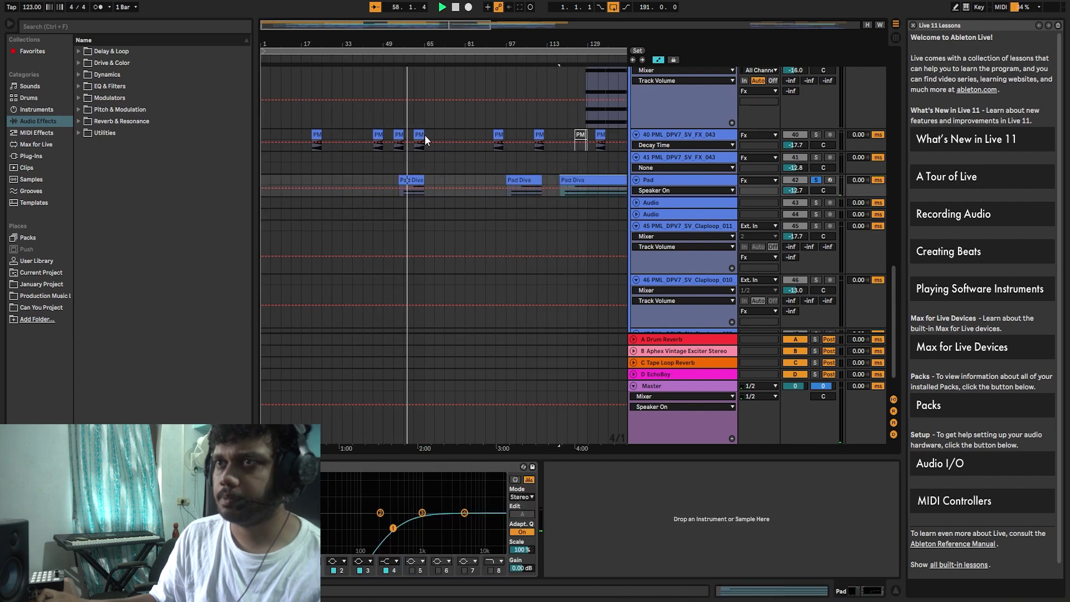
pyautogui.click(816, 181)
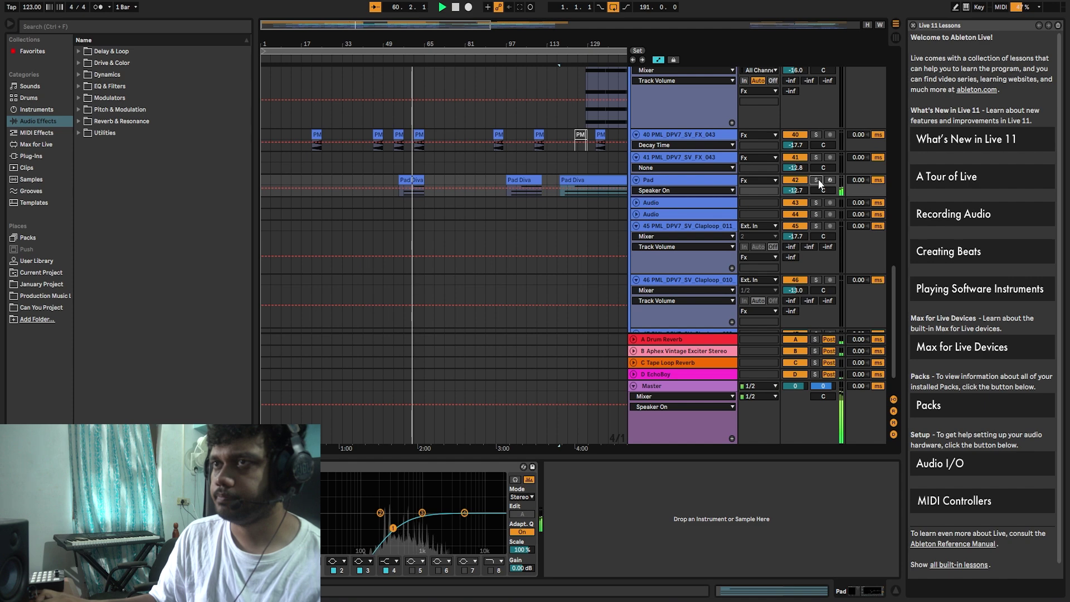
pyautogui.click(817, 181)
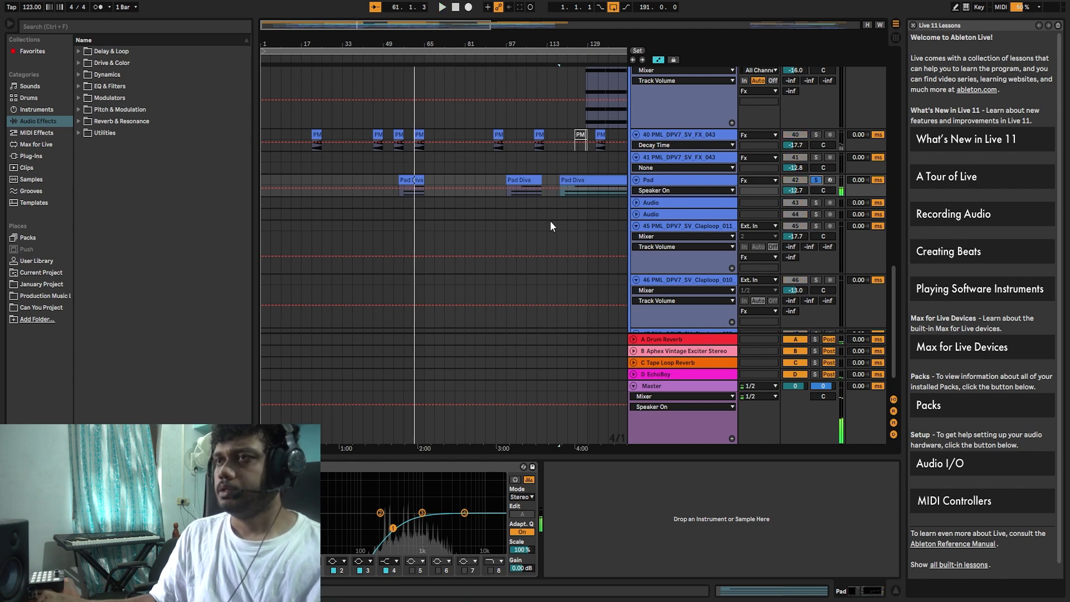
# Look over the remaining Fx tracks, select the whole arrangement and fit it in view, and collapse the Fx group
pyautogui.scroll(-2, 550, 221)
pyautogui.moveTo(563, 47); pyautogui.dragTo(378, 44)
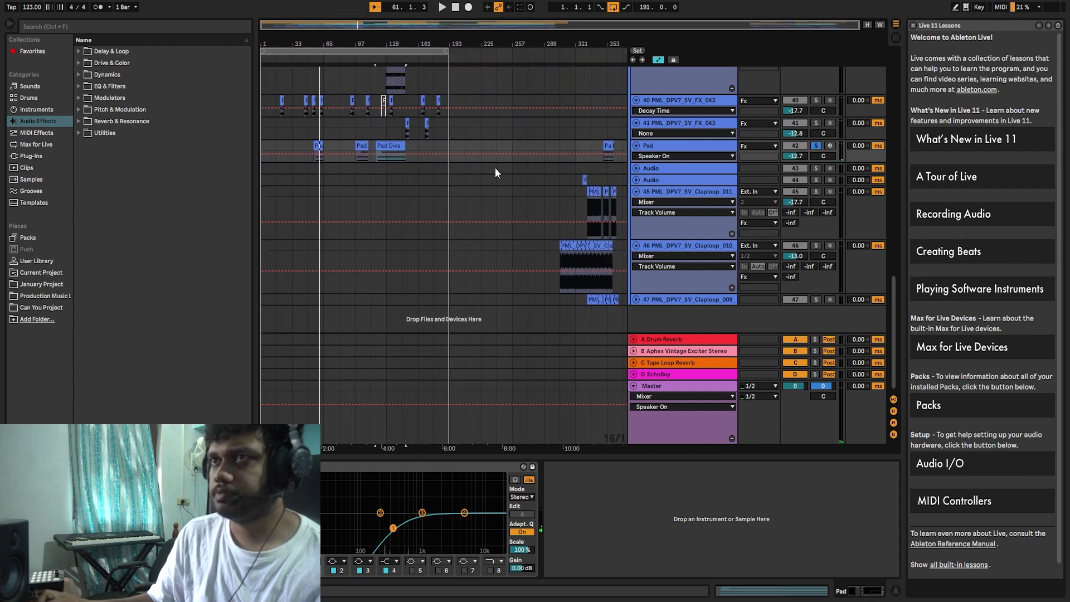
pyautogui.scroll(10, 371, 160)
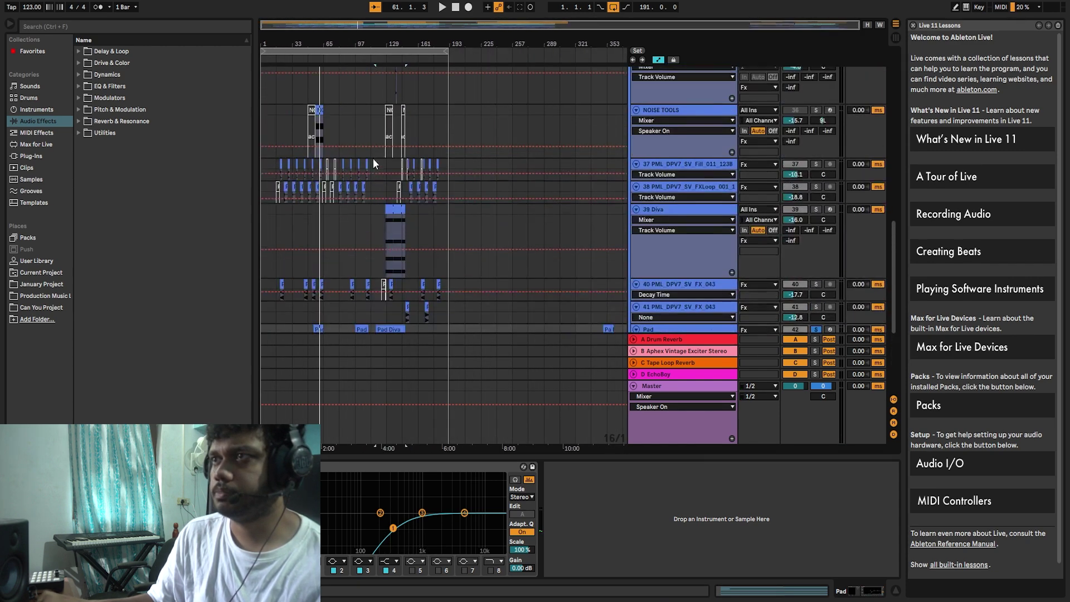
pyautogui.scroll(2, 372, 159)
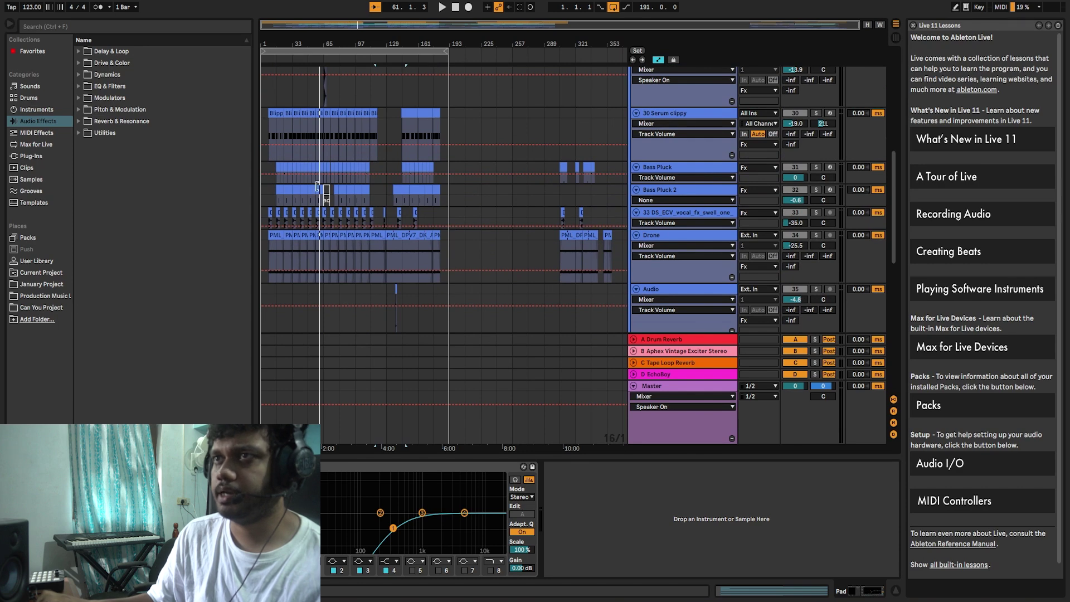
pyautogui.hotkey('ctrl', 'a')
pyautogui.press('z')
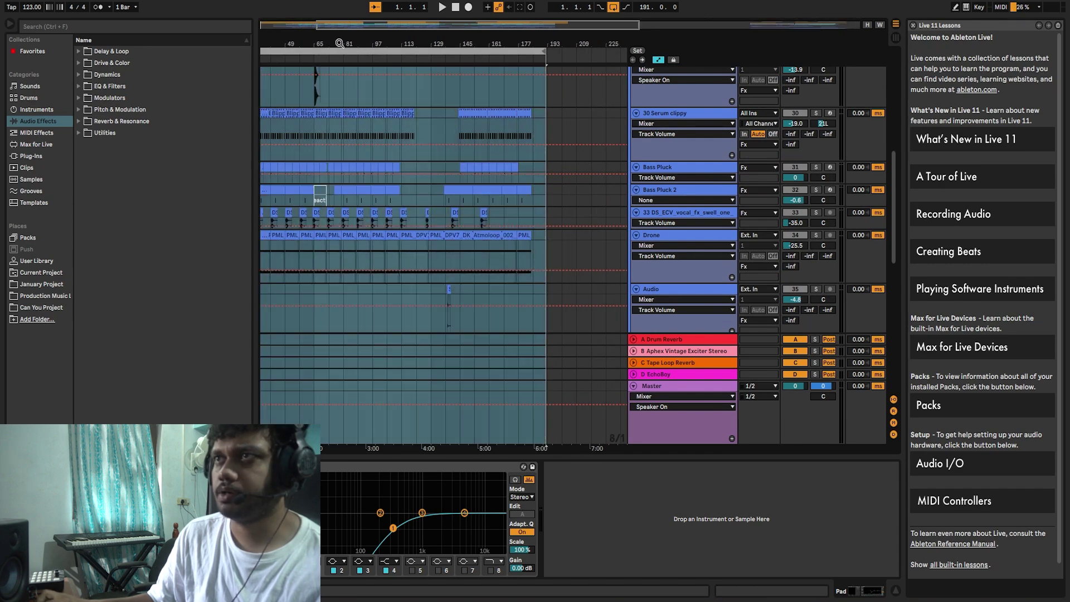
pyautogui.scroll(10, 473, 183)
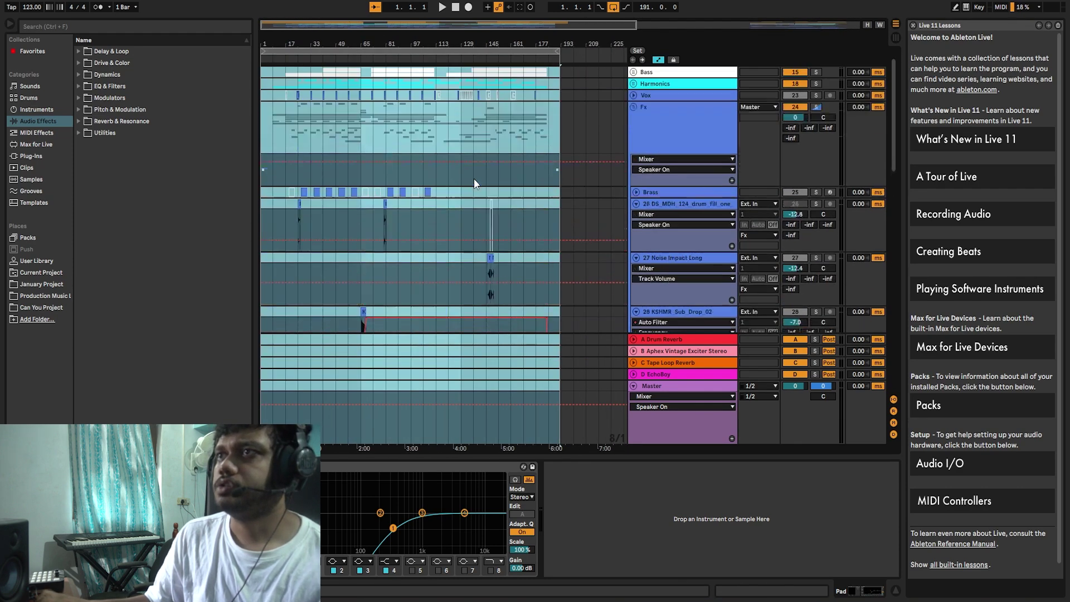
pyautogui.click(633, 132)
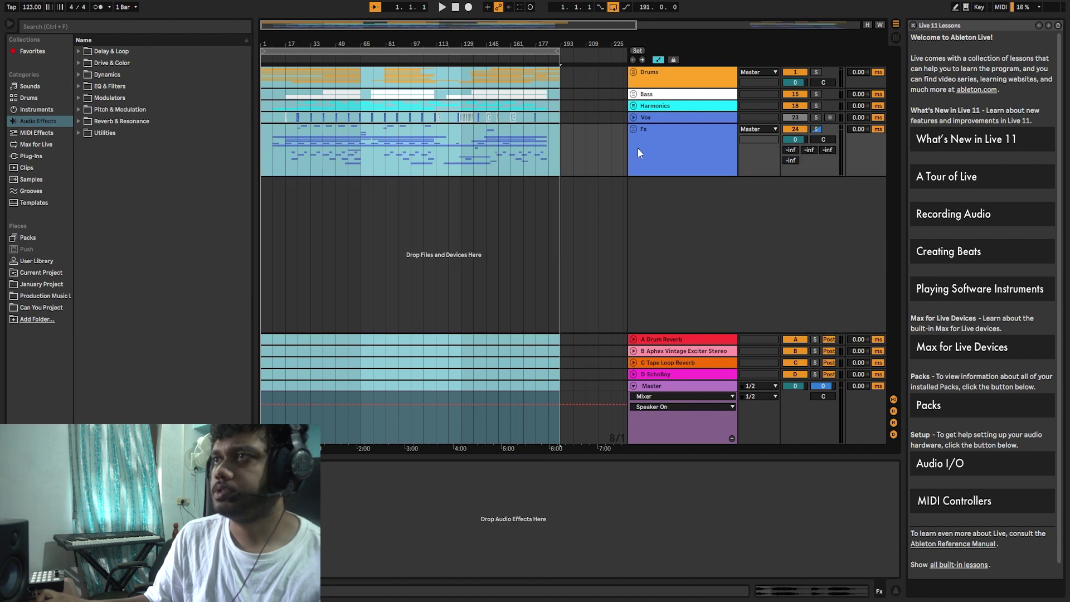
# Unfold the A Drum Reverb return track and review its ValhallaPlate settings, closing the plug-in window when done
pyautogui.click(688, 250)
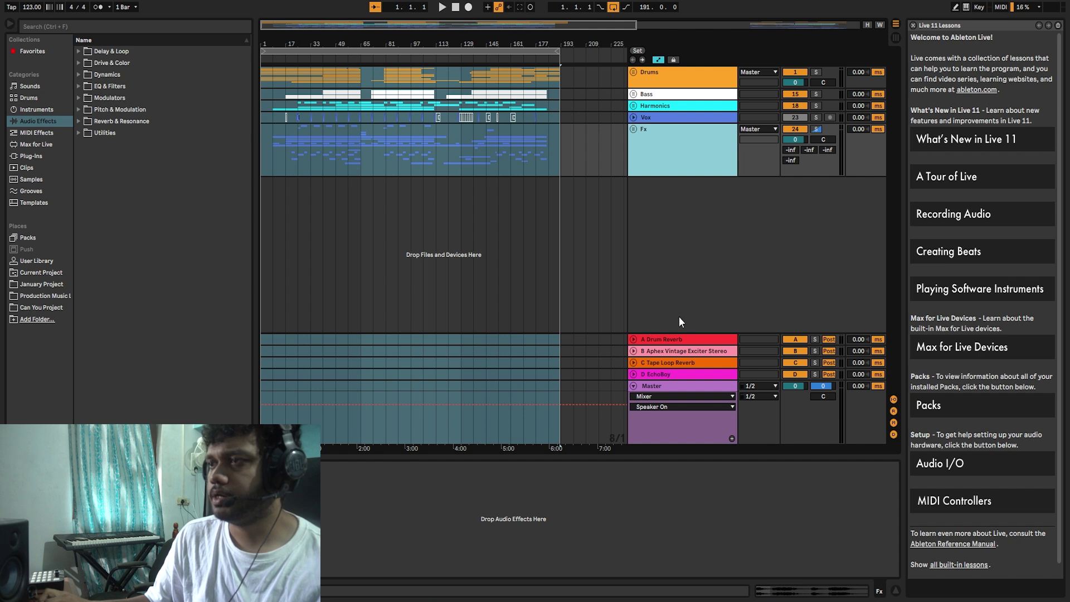
pyautogui.click(681, 339)
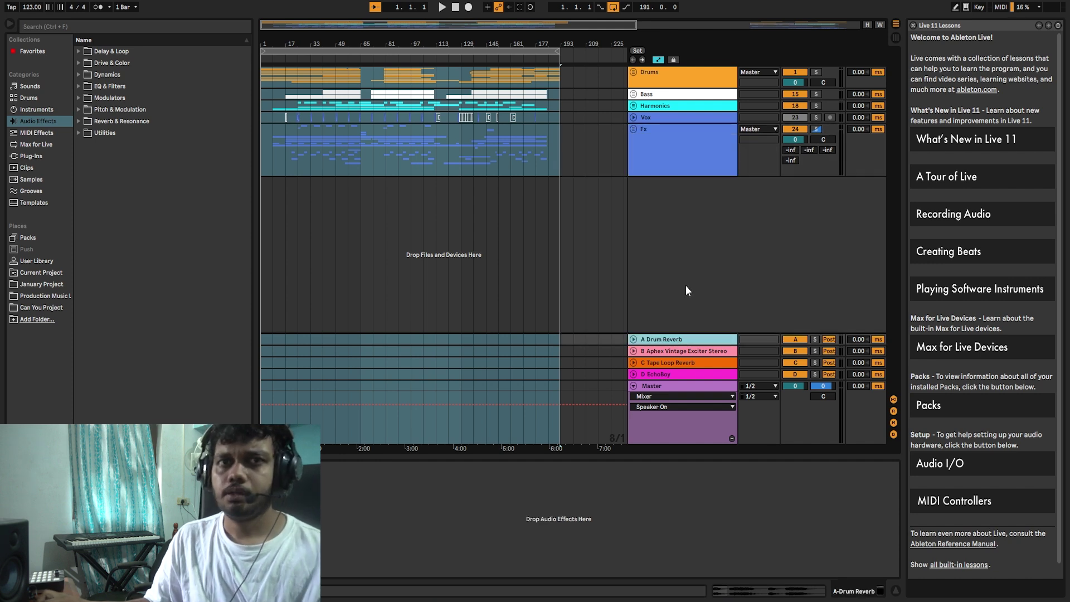
pyautogui.click(634, 338)
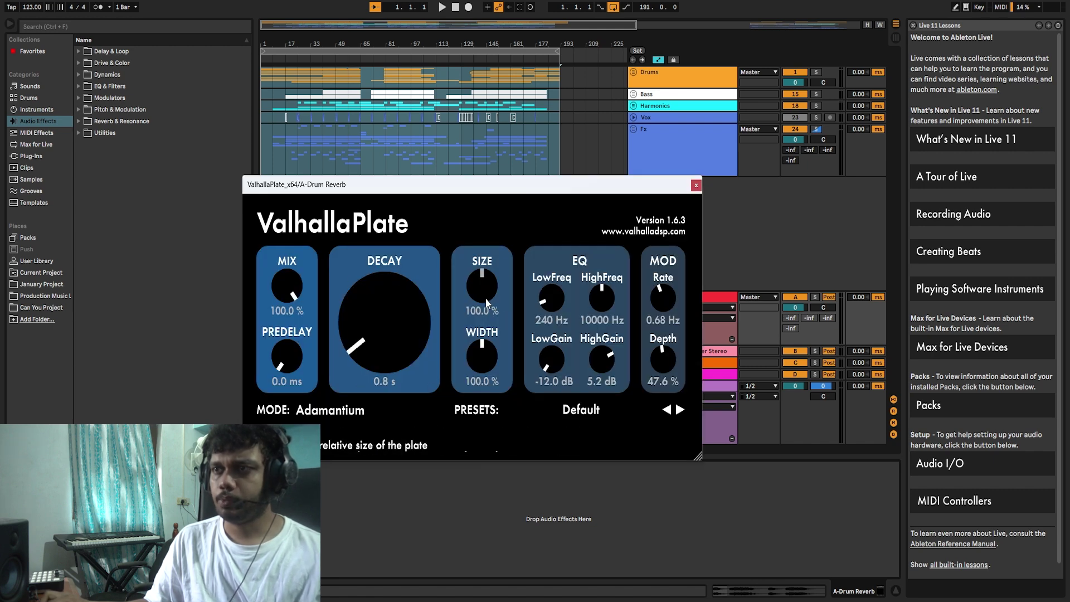
pyautogui.click(696, 186)
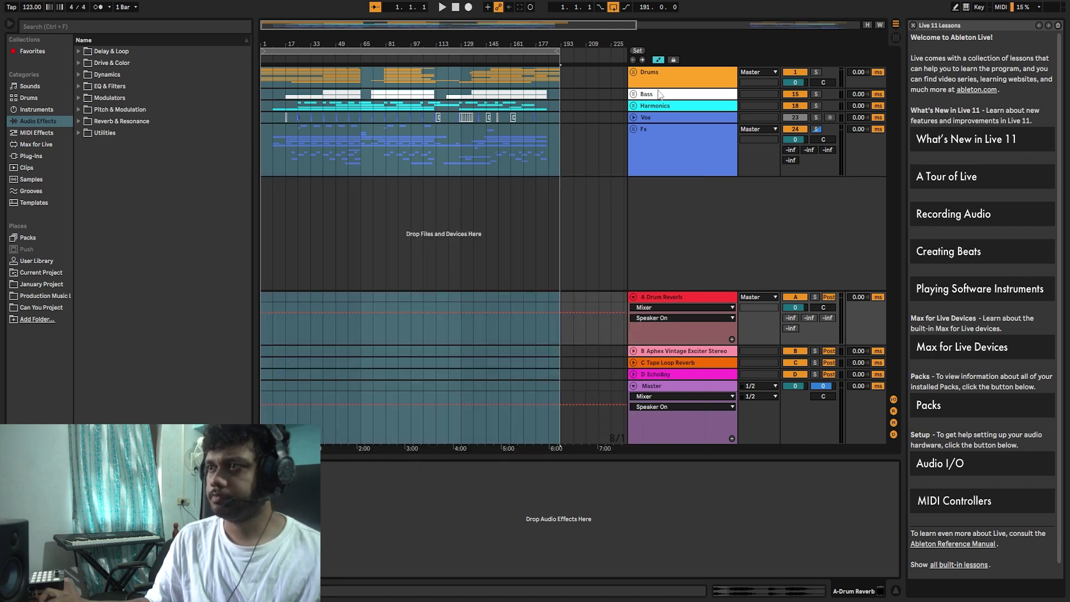
# Solo the A Drum Reverb return, play it from about bars 47 and 38, and check the kick track in the Drums group
pyautogui.click(814, 297)
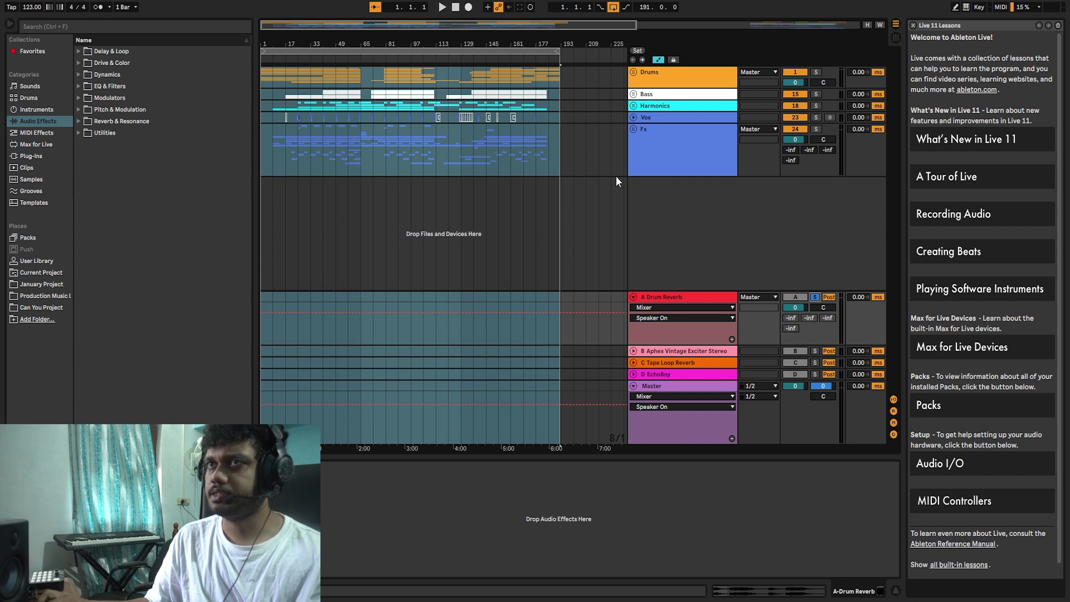
pyautogui.click(333, 60)
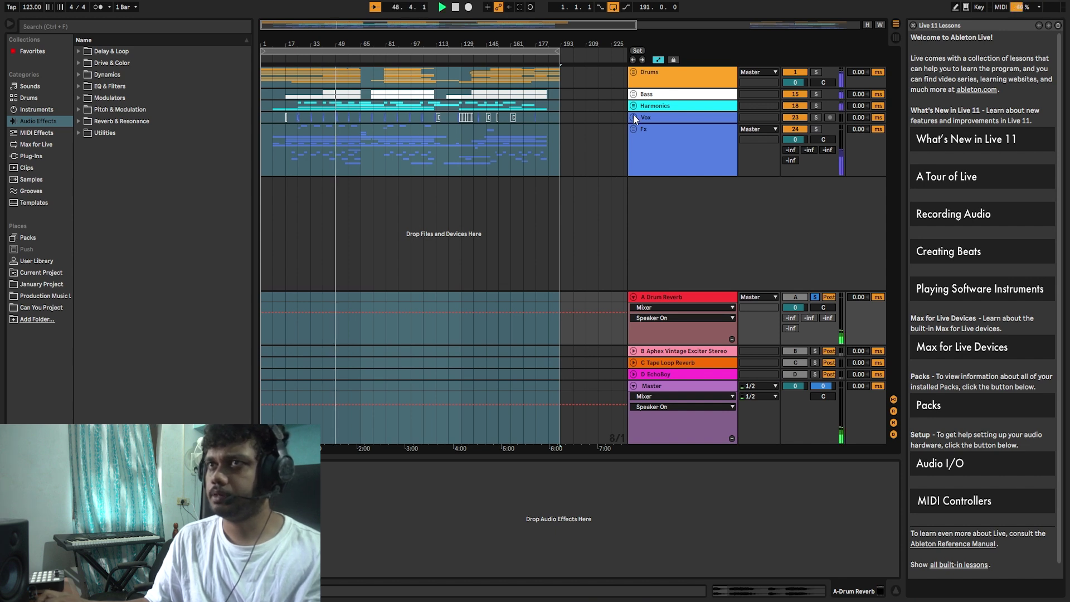
pyautogui.press('space')
pyautogui.press('space')
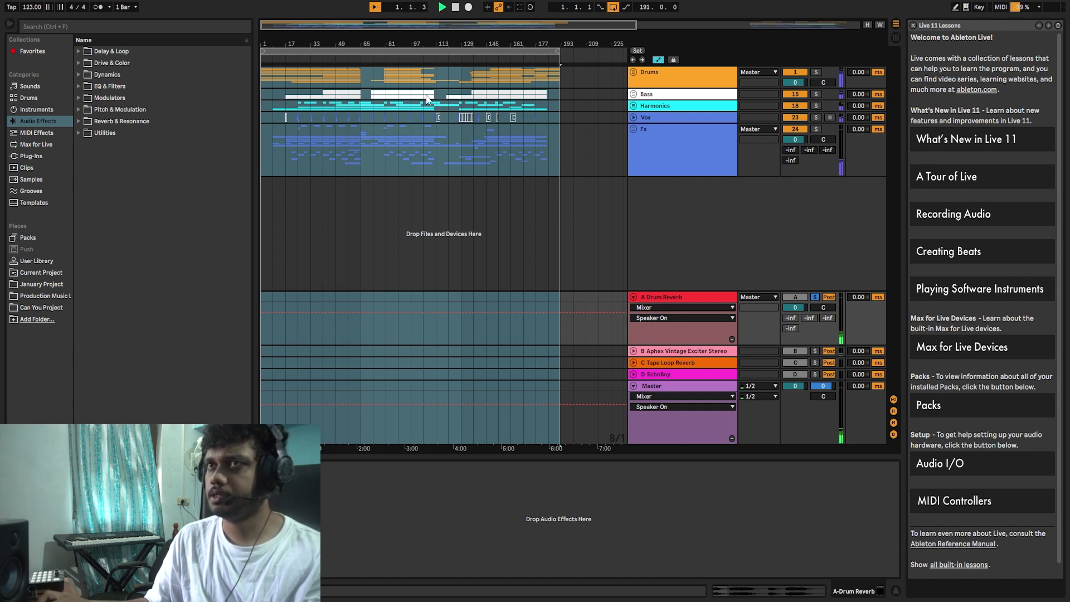
pyautogui.click(319, 60)
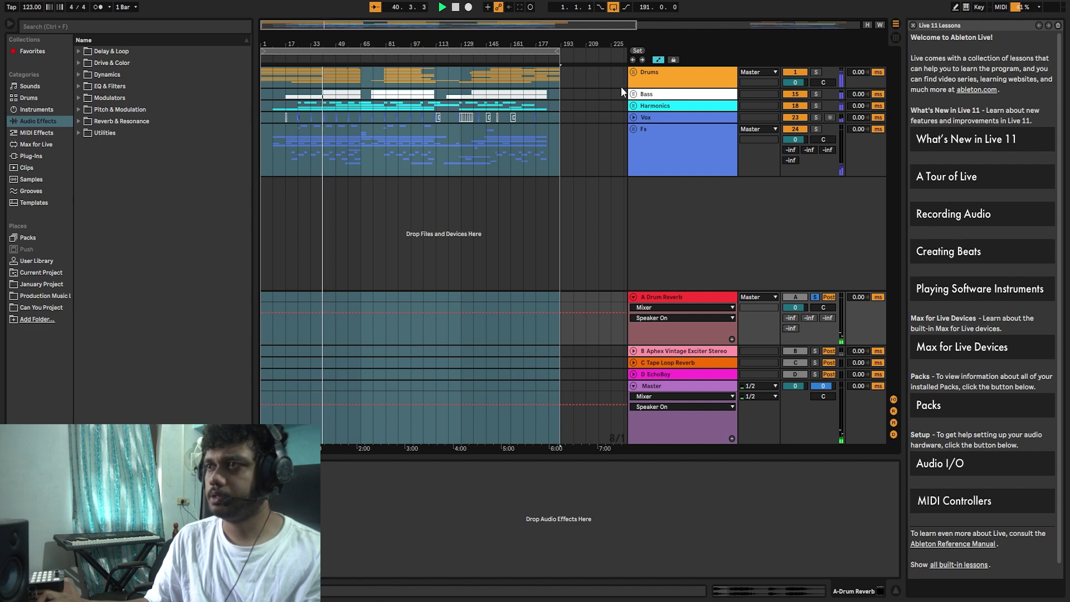
pyautogui.click(635, 74)
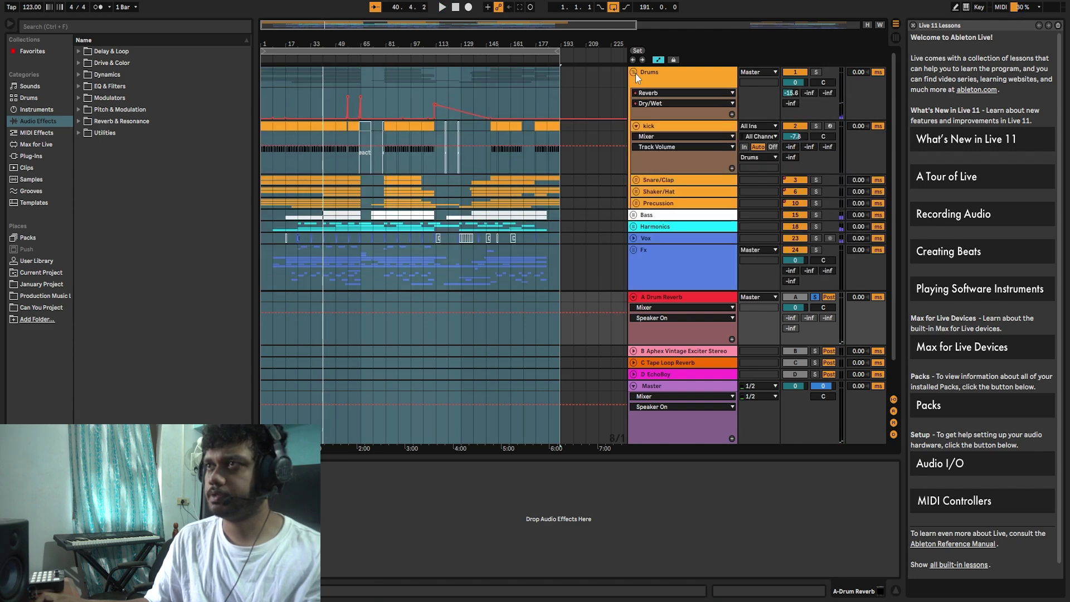
pyautogui.click(670, 136)
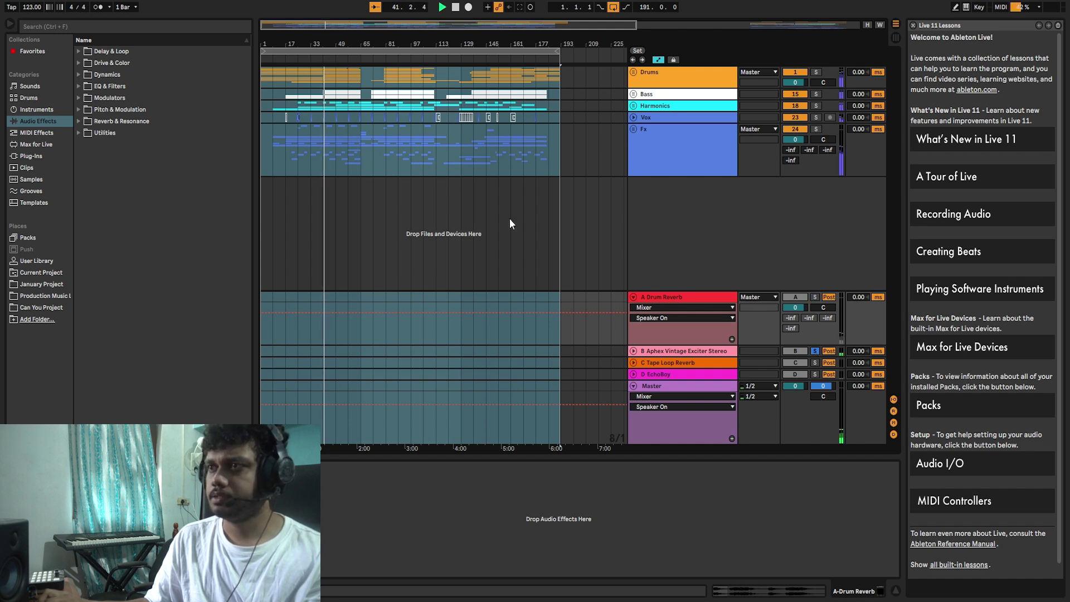
# Unfold the soloed B Aphex Vintage Exciter Stereo return and review its plug-in window during playback, closing it when done
pyautogui.click(635, 350)
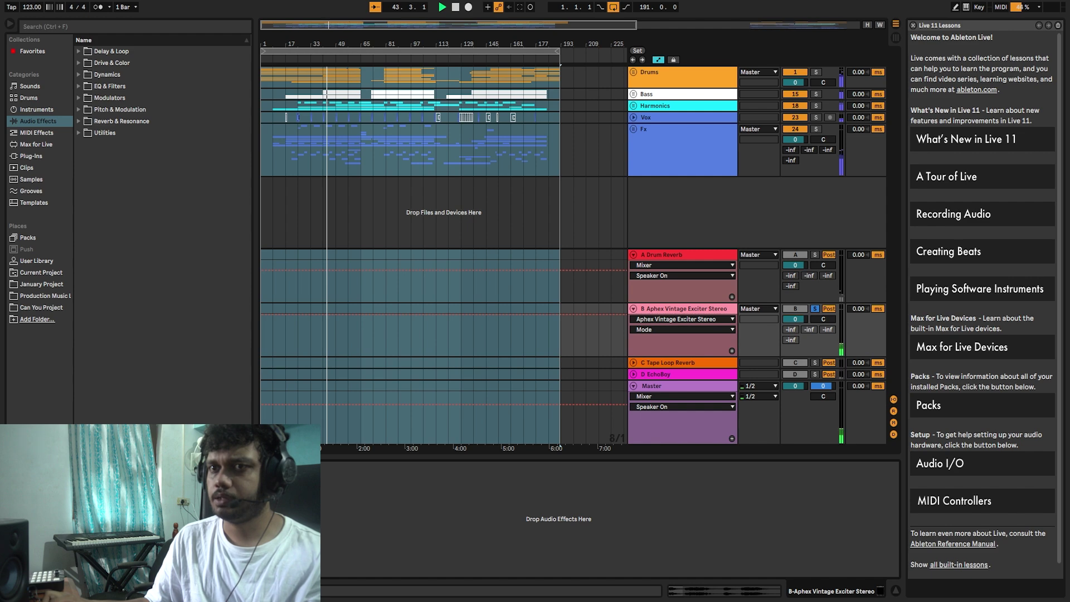
pyautogui.click(150, 467)
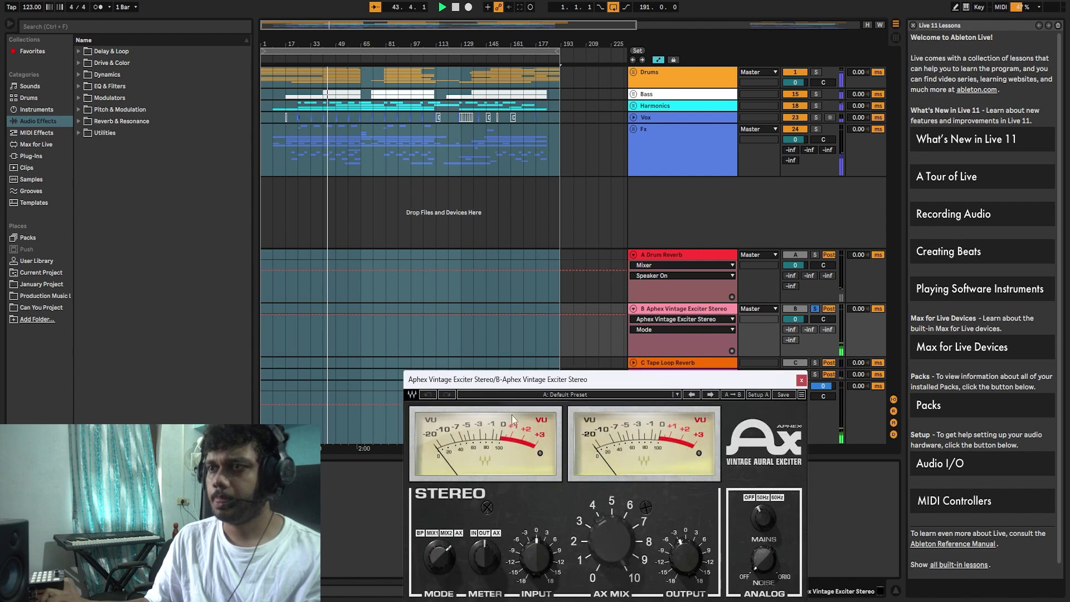
pyautogui.click(800, 380)
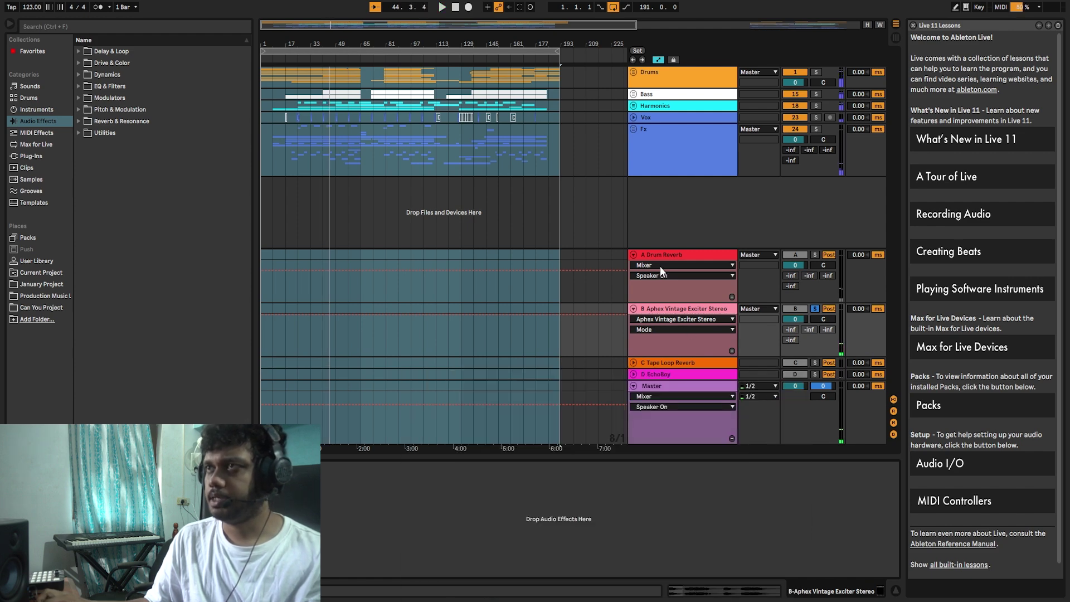
# Expand the Harmonics group, inspect the Arp track's device chain and send levels, and collapse the group
pyautogui.click(633, 106)
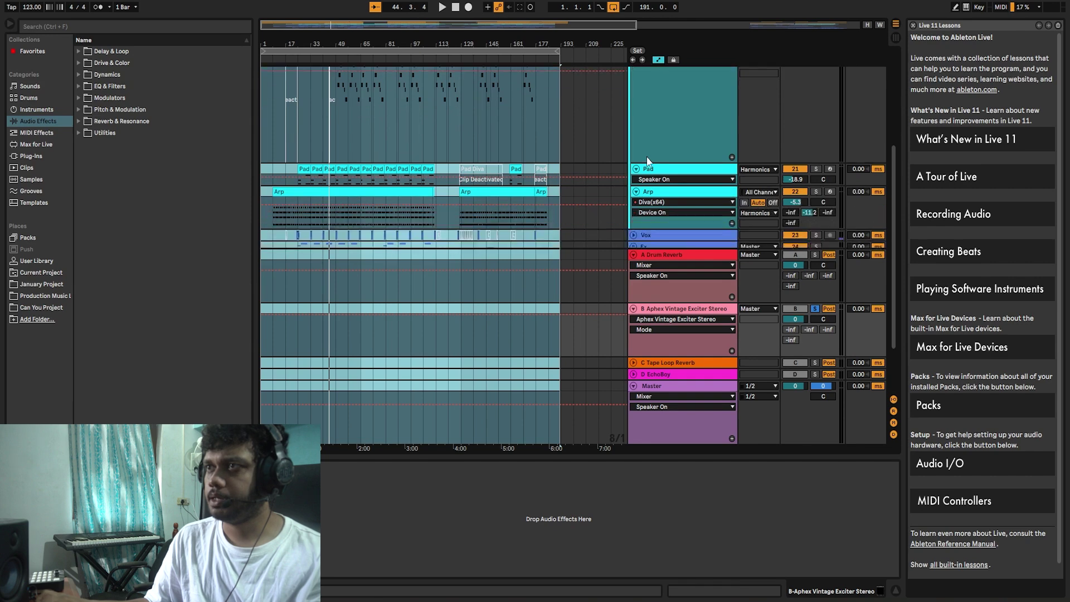
pyautogui.click(649, 143)
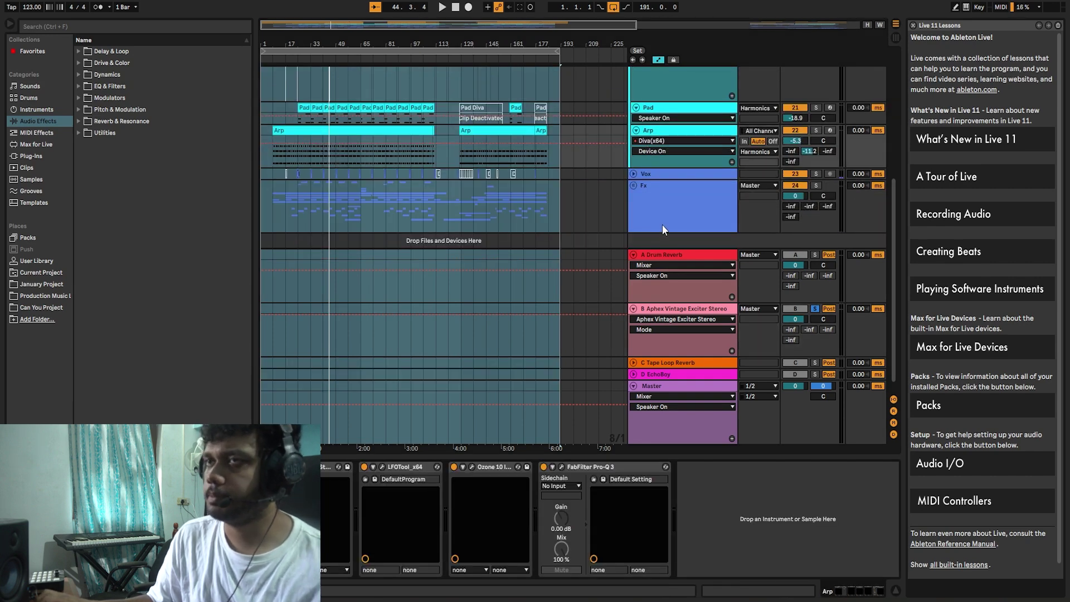
pyautogui.scroll(3, 661, 218)
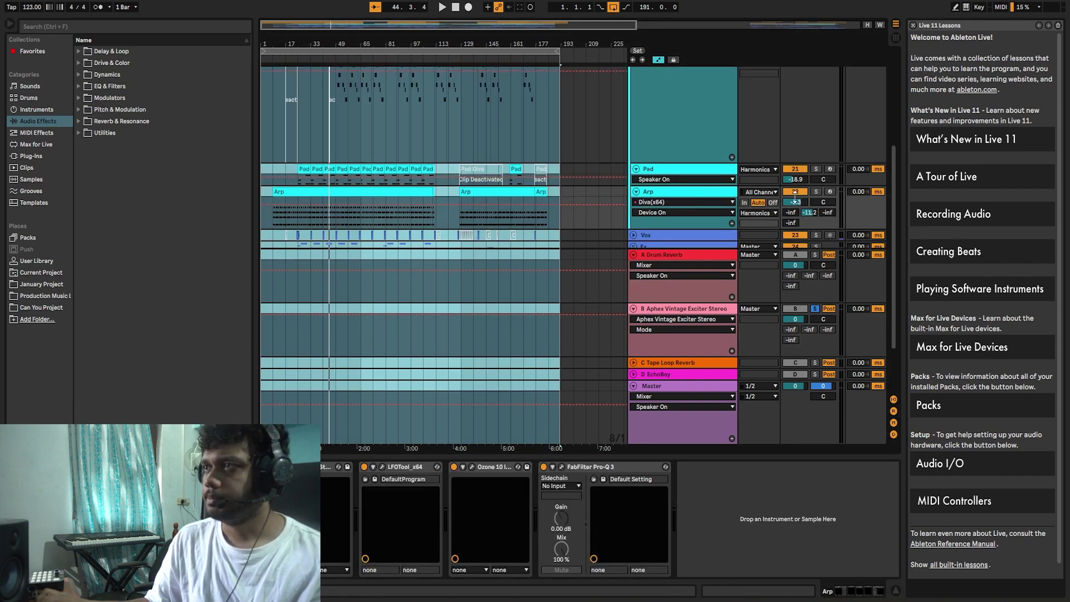
pyautogui.scroll(5, 693, 334)
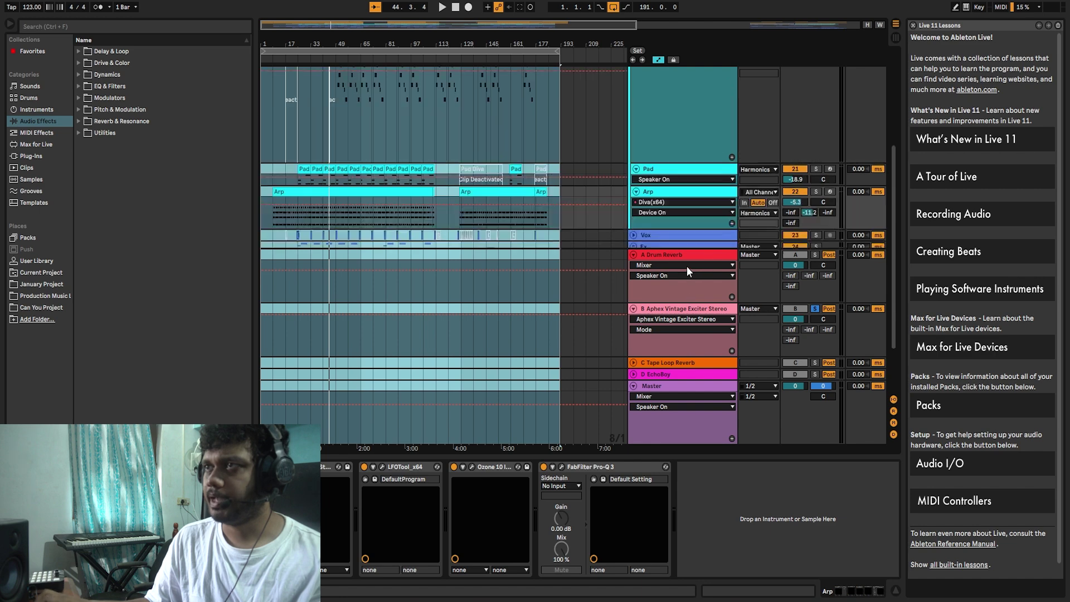
pyautogui.click(633, 106)
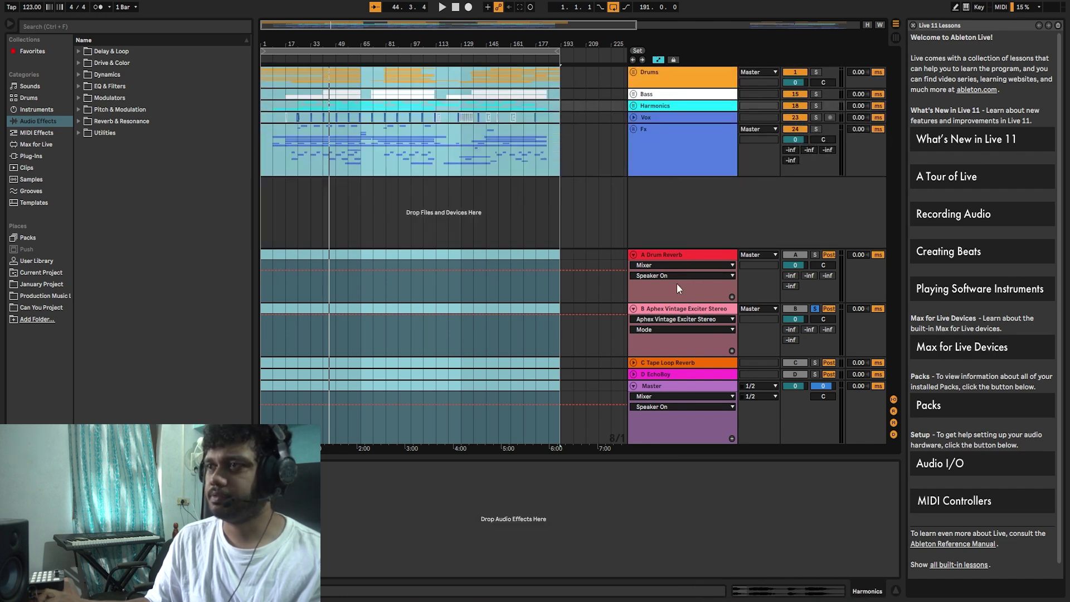
# Review the Aphex Vintage Exciter plug-in on return B during brief playback, close its window and fold the return track
pyautogui.click(674, 310)
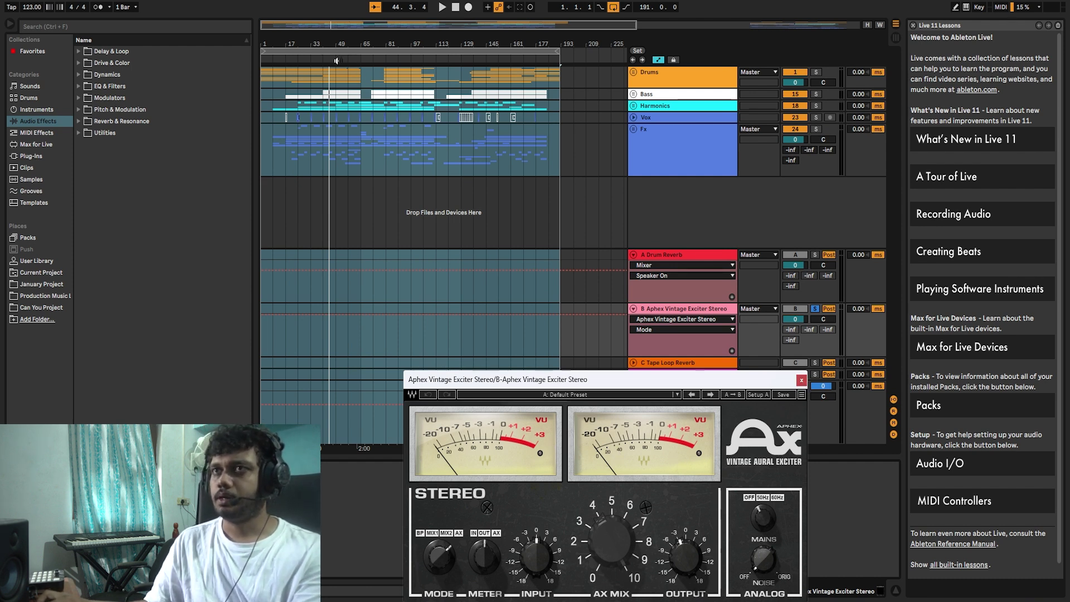
pyautogui.click(702, 310)
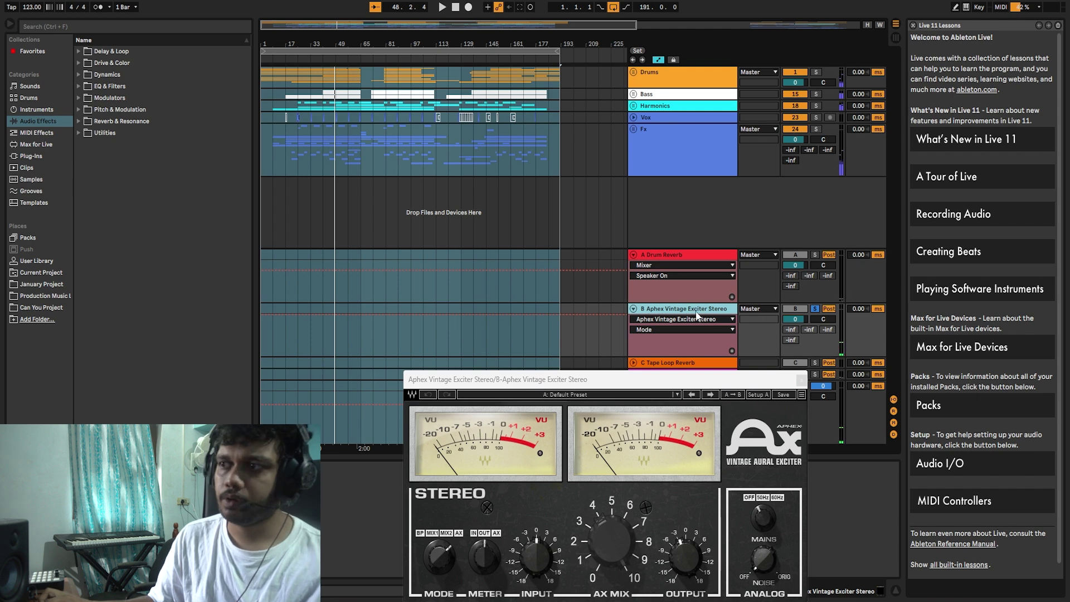
pyautogui.click(733, 390)
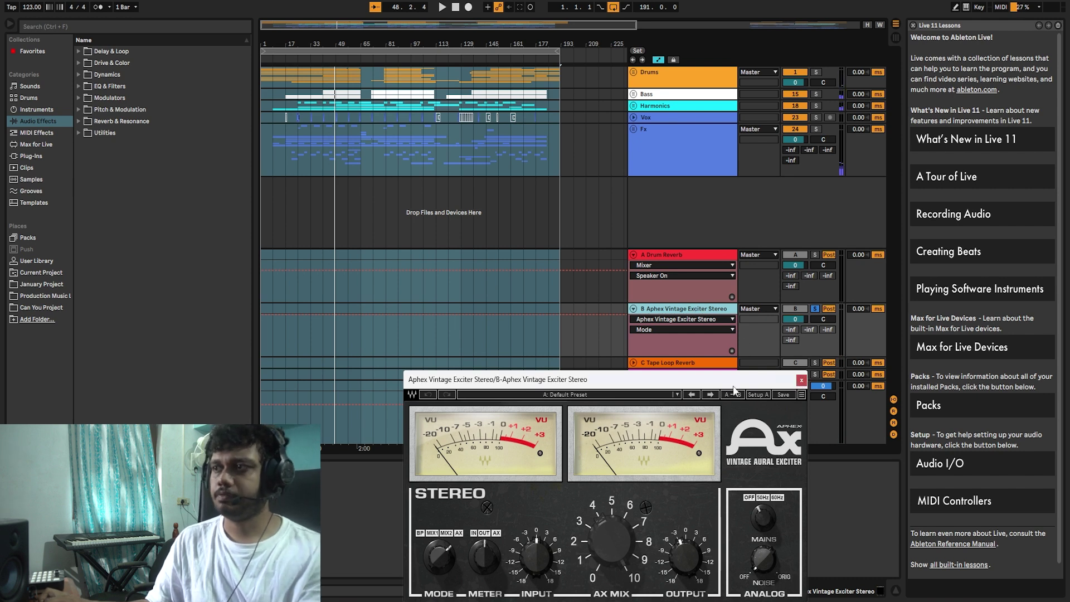
pyautogui.click(801, 380)
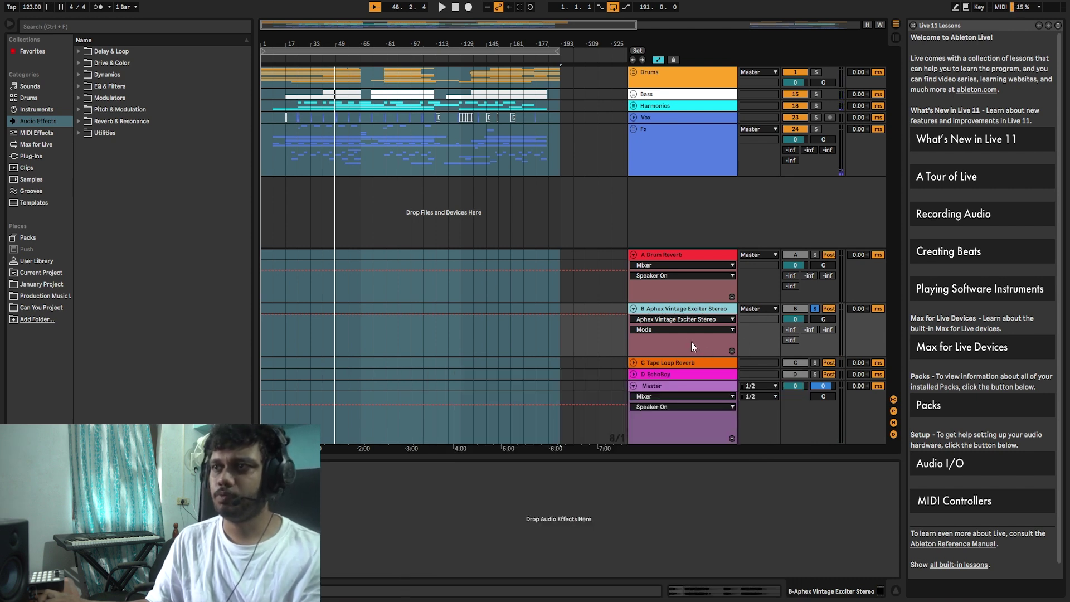
pyautogui.click(634, 310)
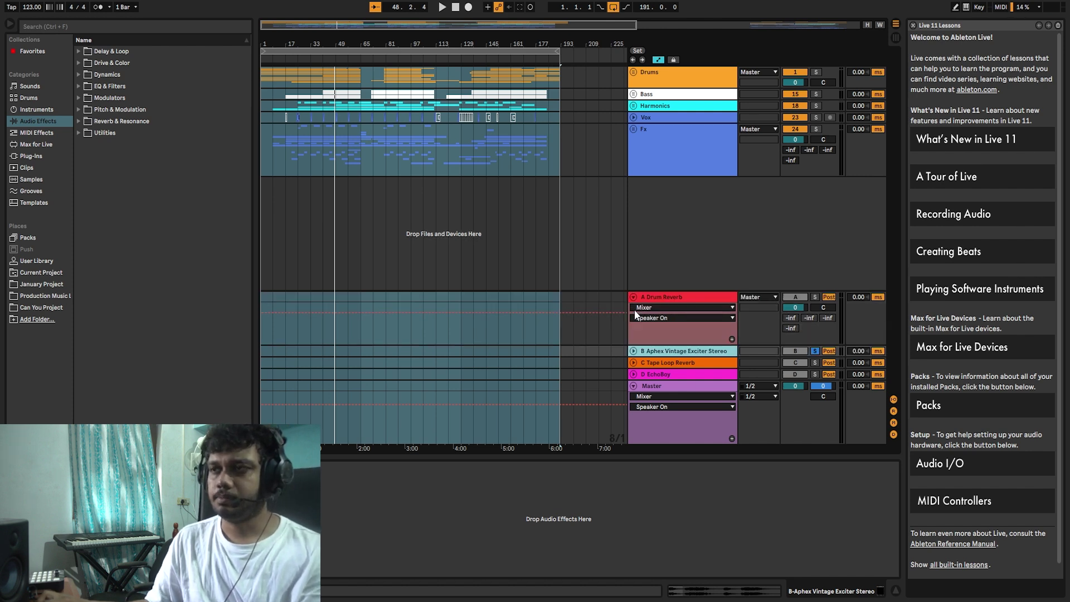
# Unfold the C Tape Loop Reverb and D EchoBoy returns, inspecting C's device chain and D's EchoBoy plug-in window before closing it
pyautogui.click(633, 362)
pyautogui.click(663, 321)
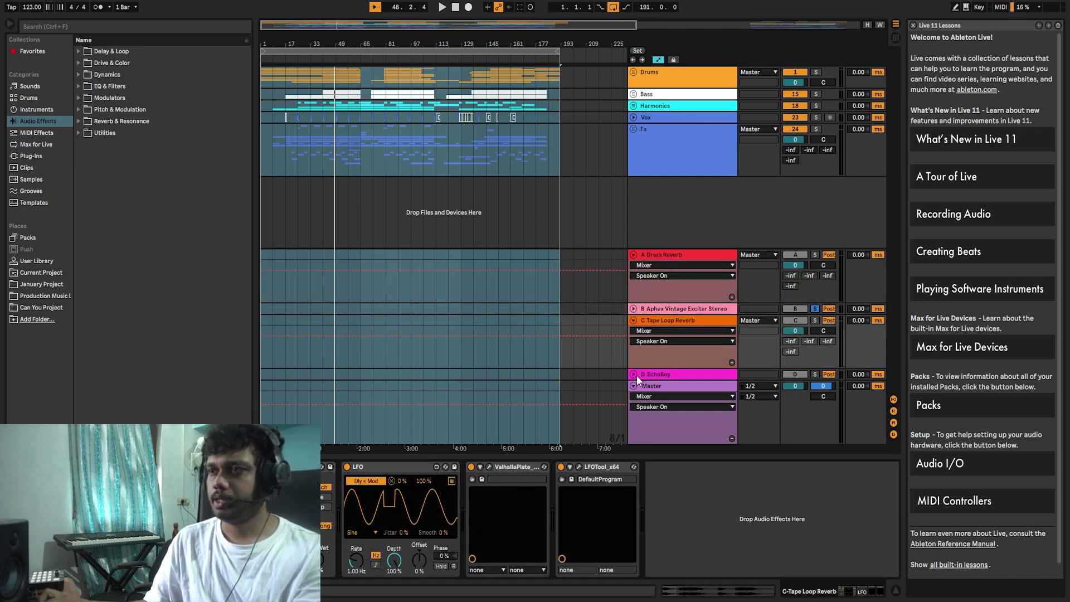
pyautogui.click(633, 374)
pyautogui.click(660, 334)
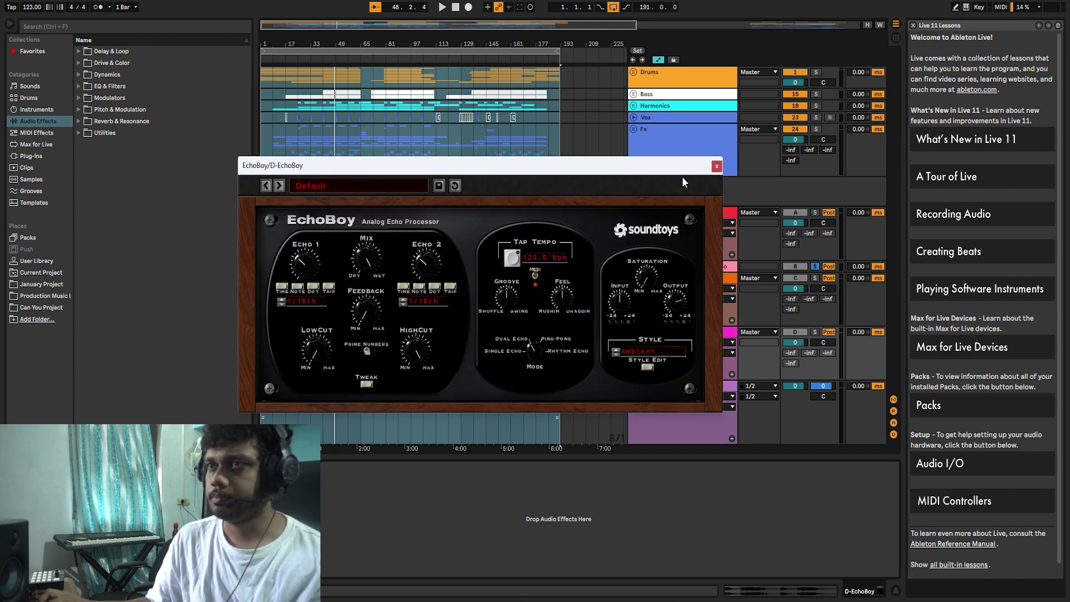
pyautogui.click(716, 166)
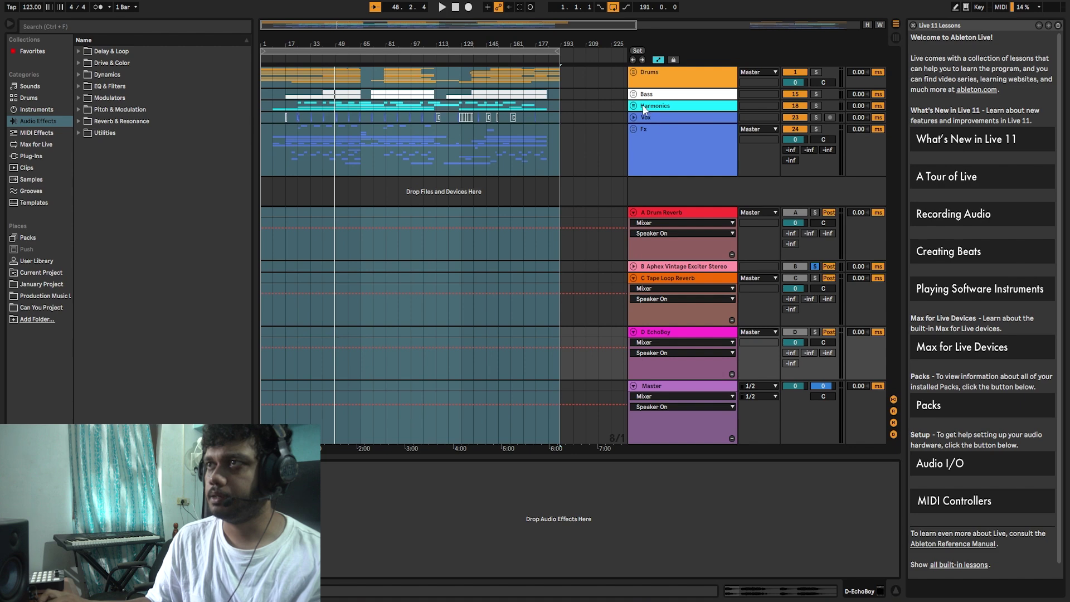
# Expand the Drums group and its Shaker/Hat subgroup to check the send levels on the Hihat track
pyautogui.click(637, 84)
pyautogui.scroll(-3, 664, 132)
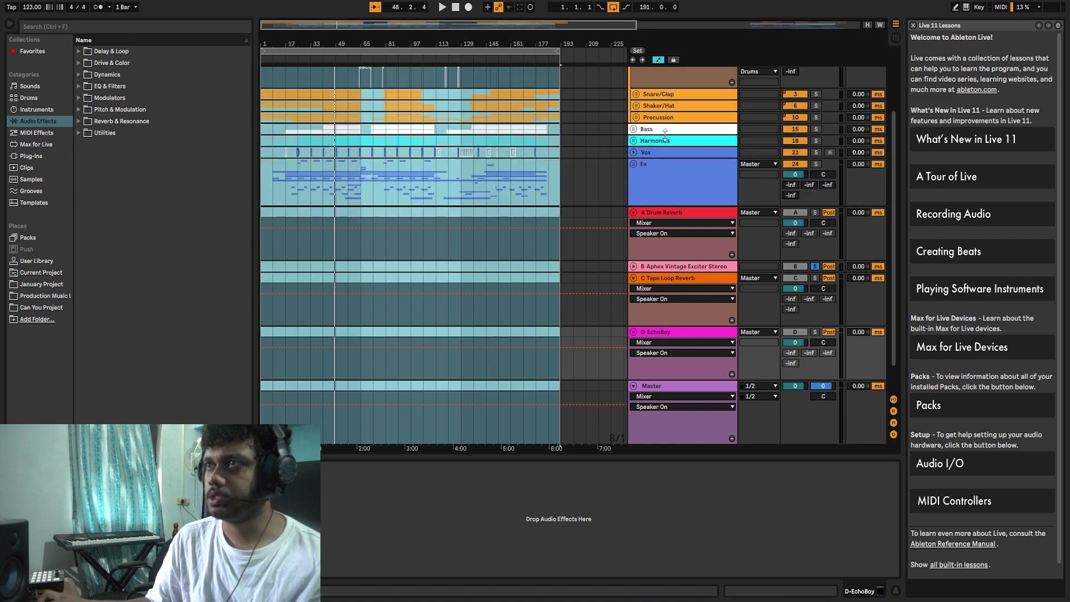
pyautogui.scroll(3, 665, 131)
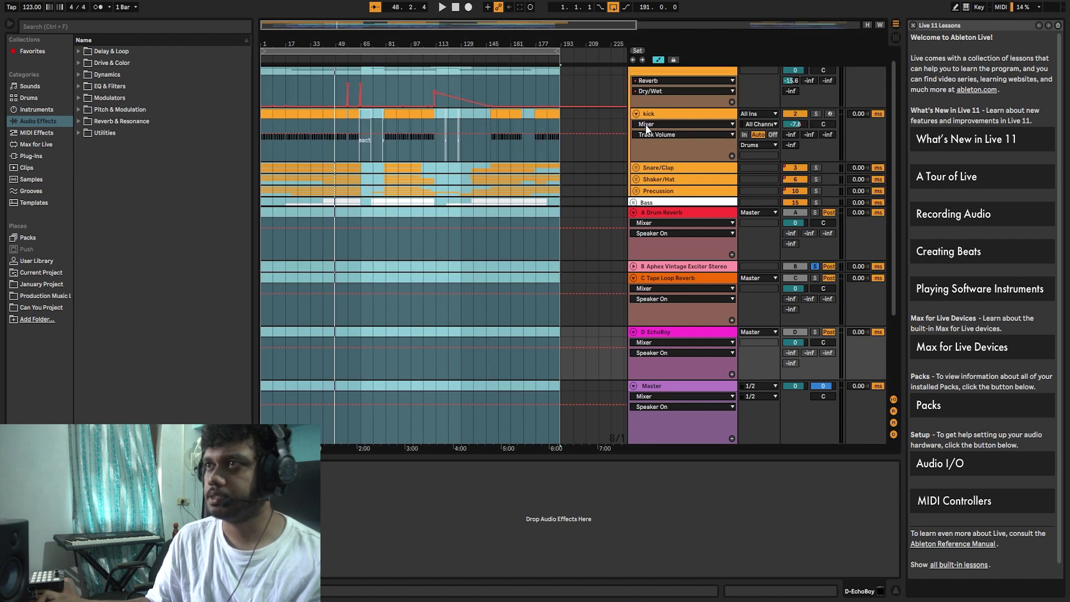
pyautogui.scroll(-2, 646, 128)
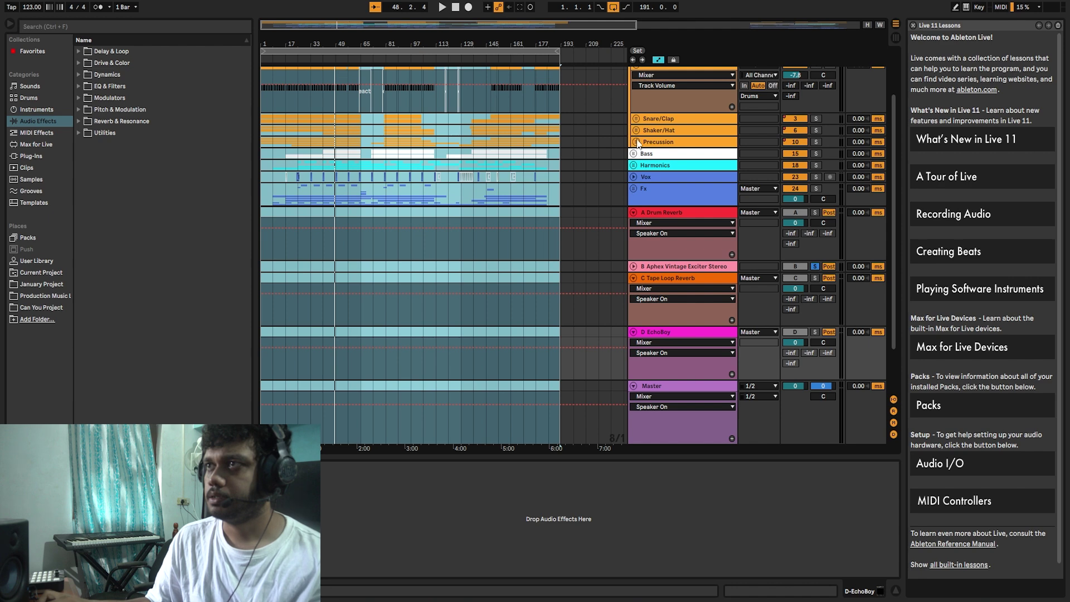
pyautogui.click(637, 142)
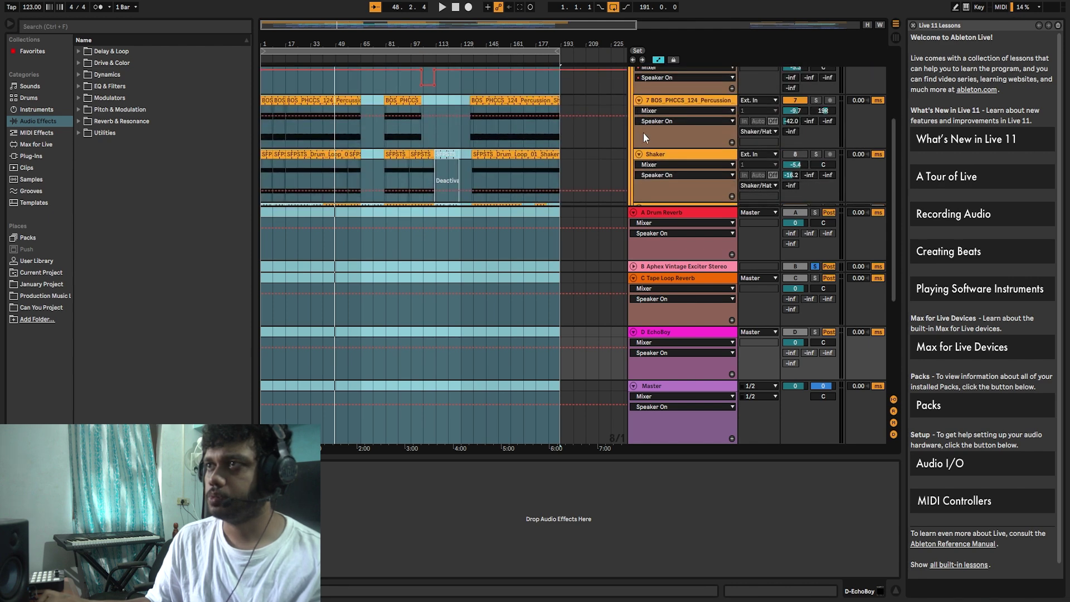
pyautogui.scroll(-2, 717, 150)
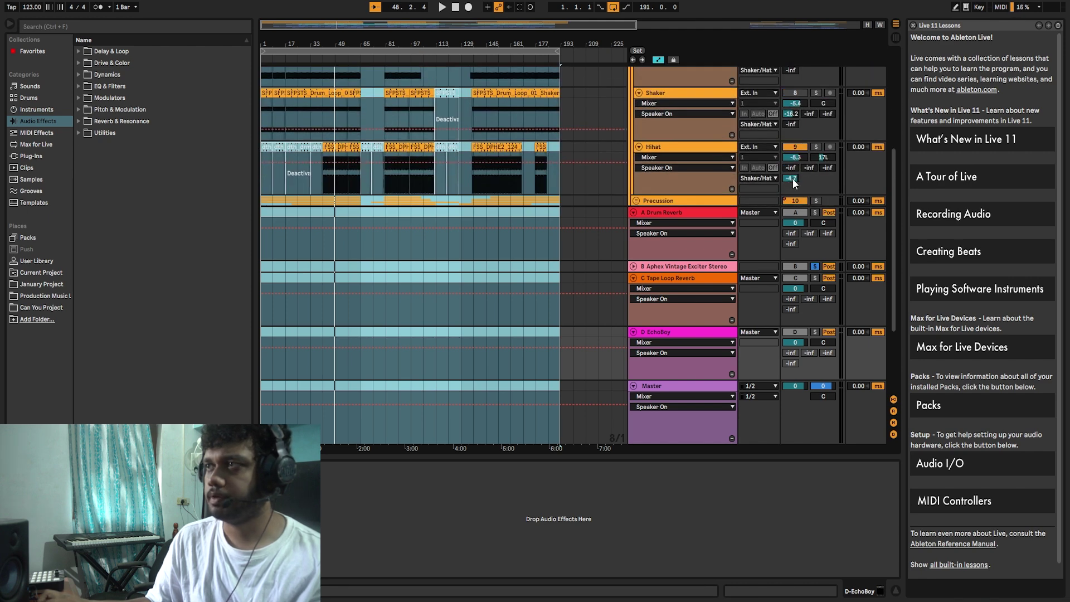
# Solo the Hihat and play it from about bar 93, audition the D EchoBoy return alone, and clear the solo
pyautogui.click(815, 147)
pyautogui.click(408, 61)
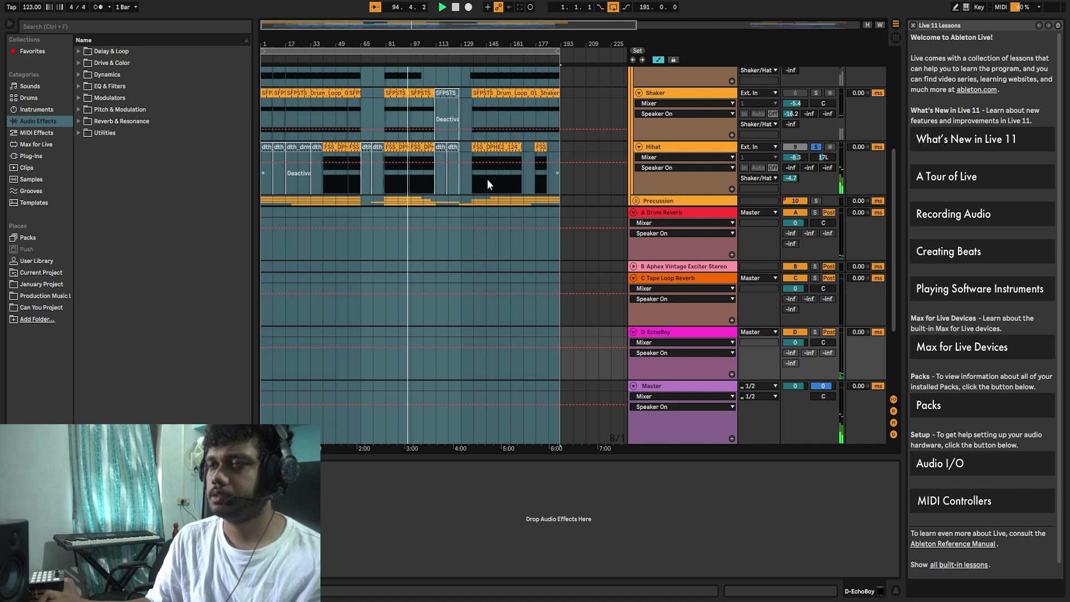
pyautogui.click(815, 332)
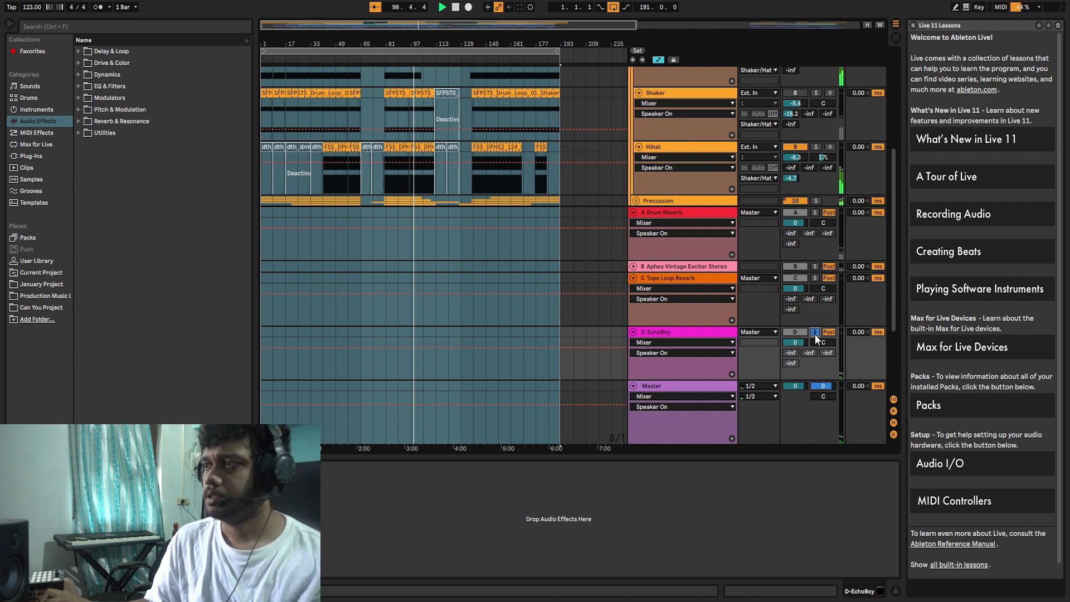
pyautogui.click(814, 333)
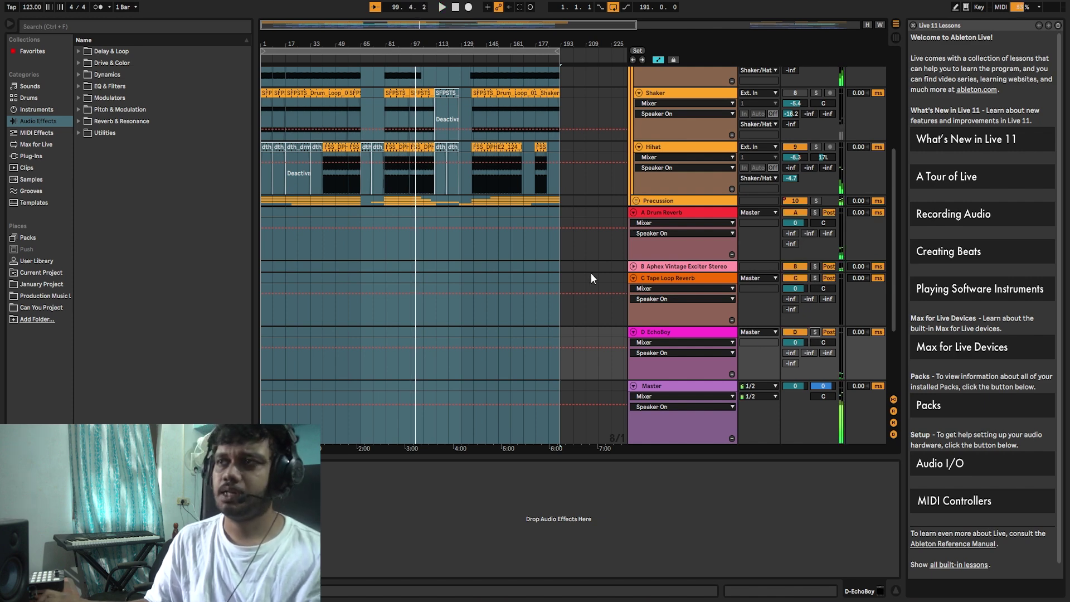
# Collapse the Drums group and fold all four return tracks and the Master track
pyautogui.scroll(5, 587, 266)
pyautogui.click(634, 83)
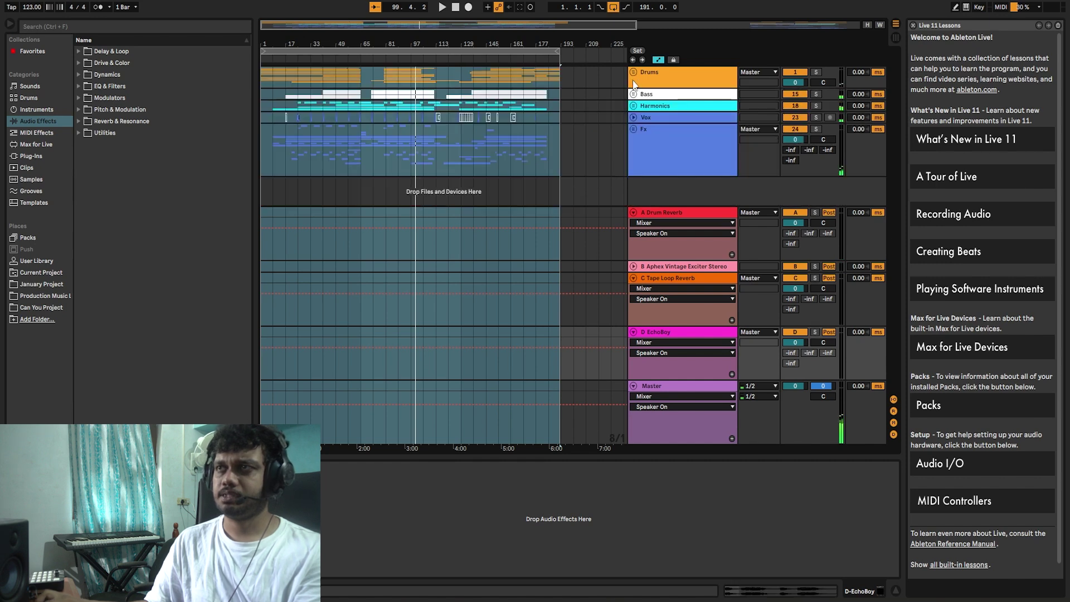
pyautogui.click(632, 213)
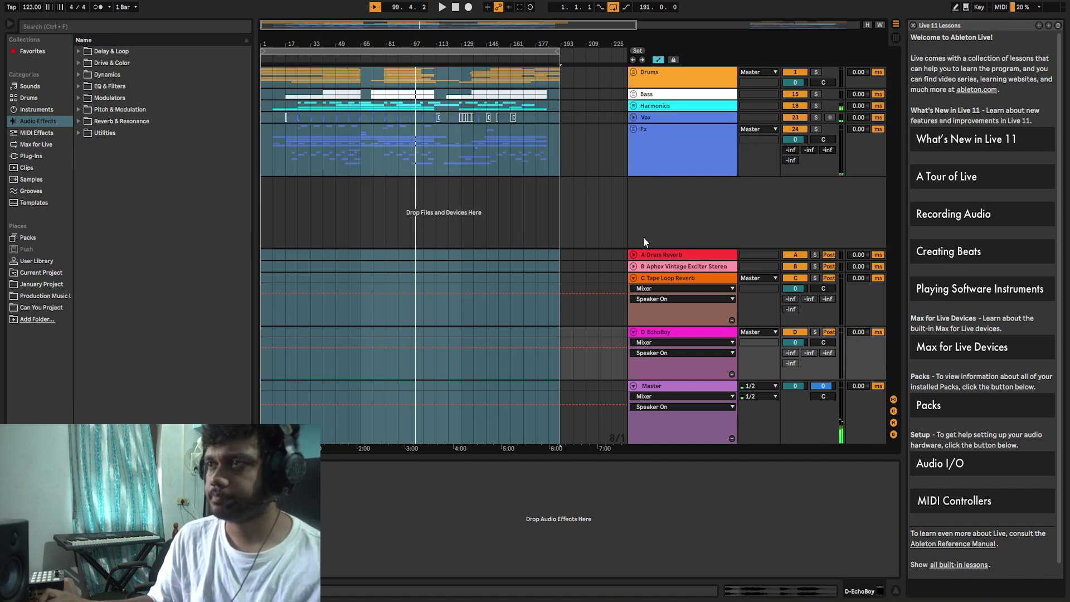
pyautogui.click(633, 266)
pyautogui.click(634, 277)
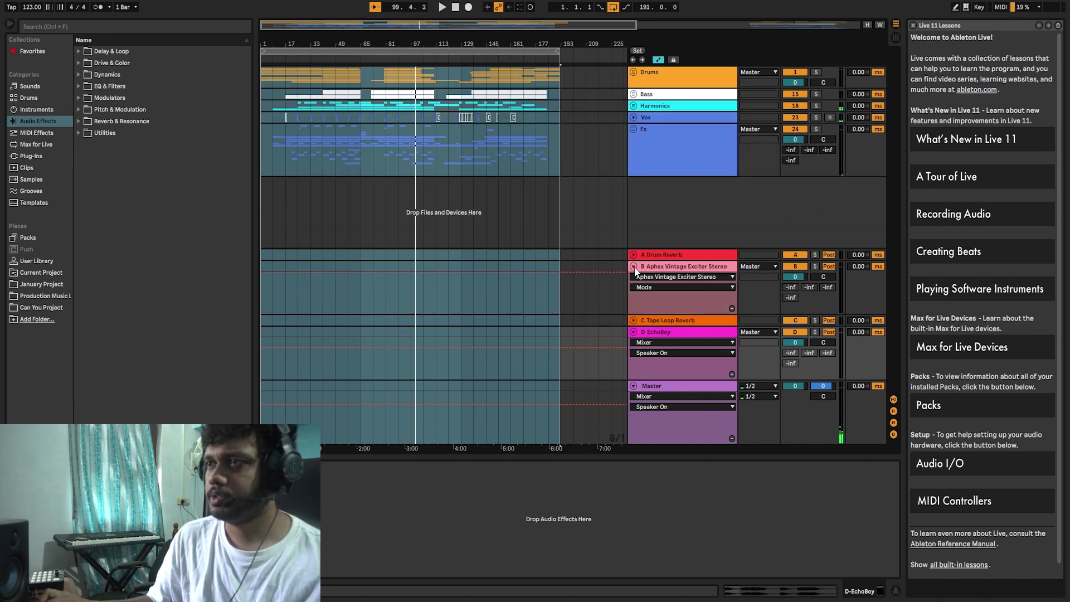
pyautogui.click(633, 266)
pyautogui.click(634, 332)
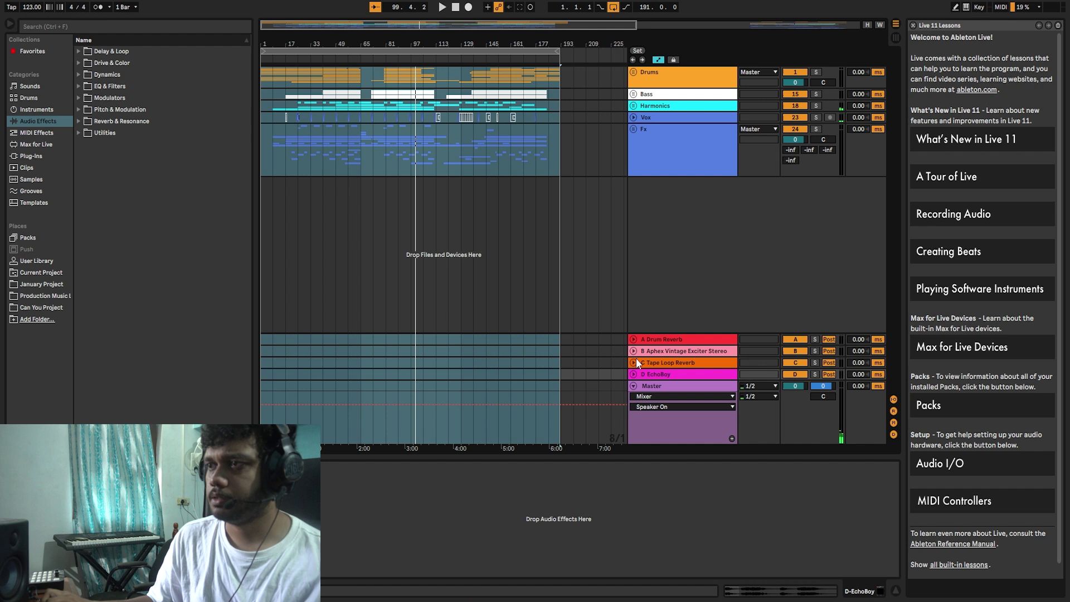
pyautogui.click(633, 387)
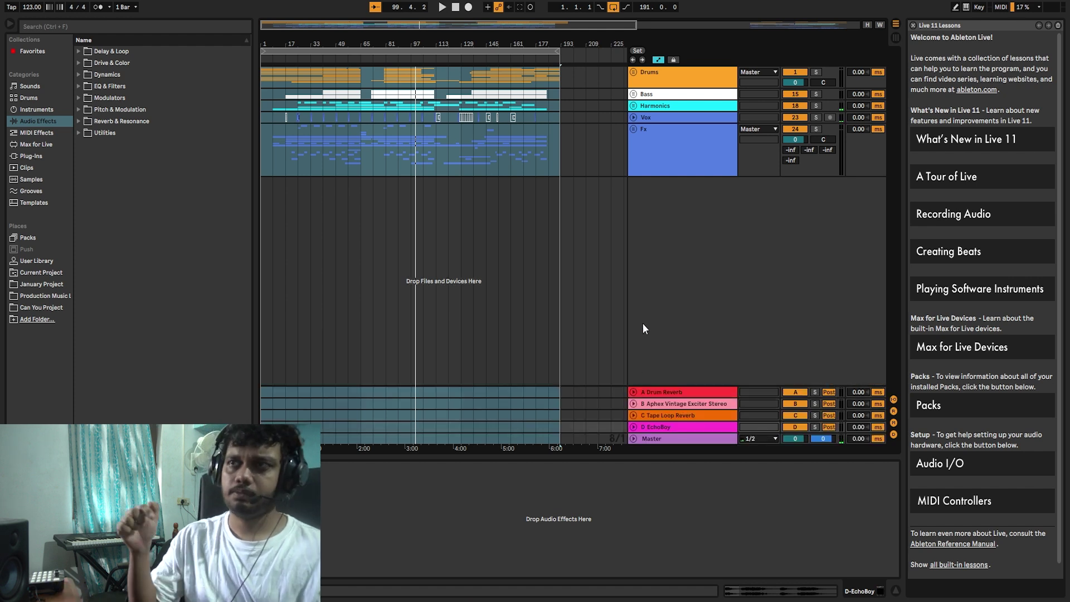